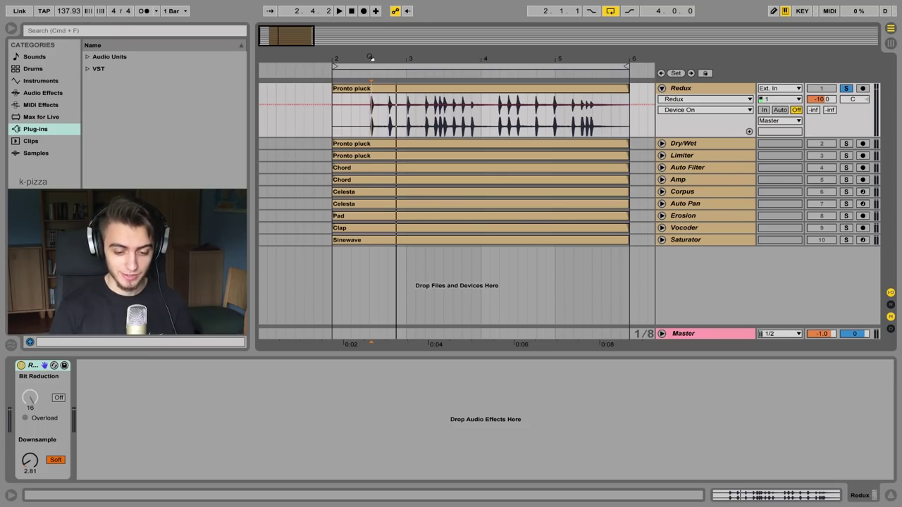
Turn off Redux on the Redux track and play the Pronto pluck clip from bar 2 without the effect.
{"action": "mouse_move", "coordinate": [370, 58]}
{"action": "left_mouse_down"}
{"action": "mouse_move", "coordinate": [380, 88]}
{"action": "mouse_move", "coordinate": [380, 62]}
{"action": "left_mouse_up"}
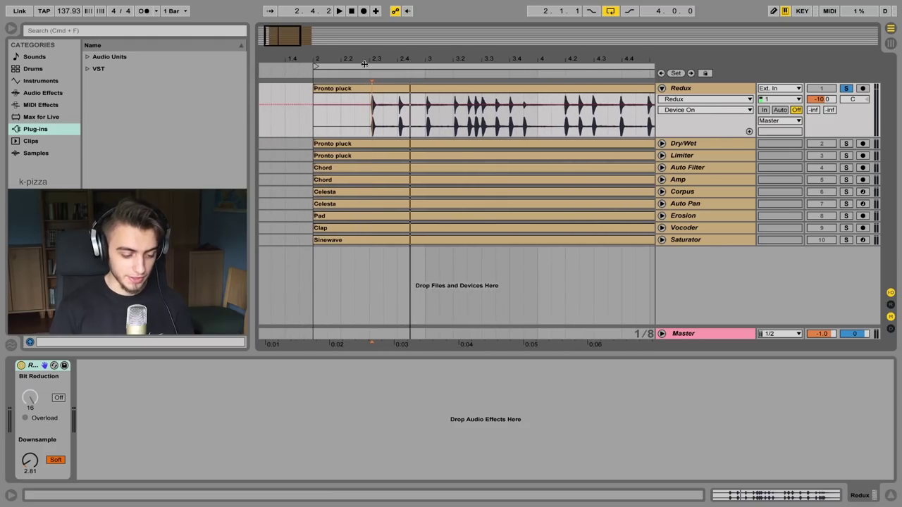
{"action": "left_click", "coordinate": [21, 365]}
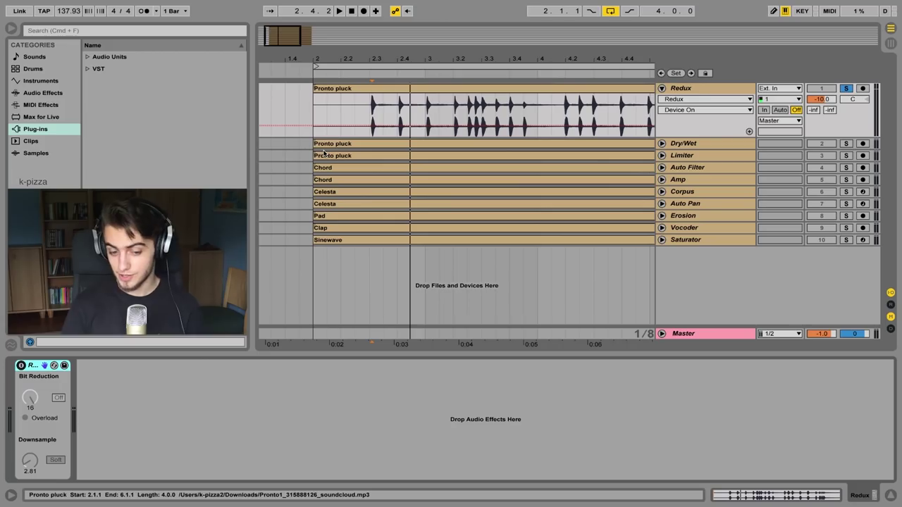
{"action": "left_click", "coordinate": [315, 108]}
{"action": "left_click_drag", "start_coordinate": [339, 77], "coordinate": [343, 59]}
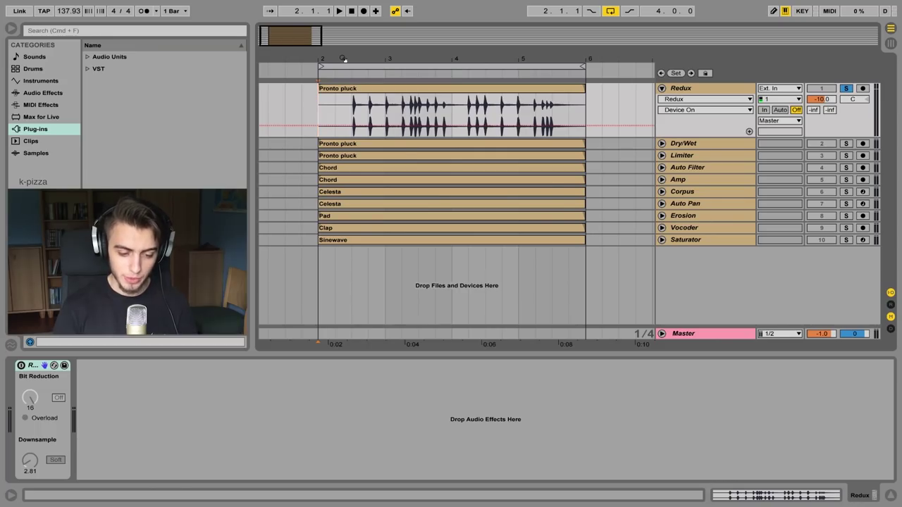
{"action": "key", "text": "space"}
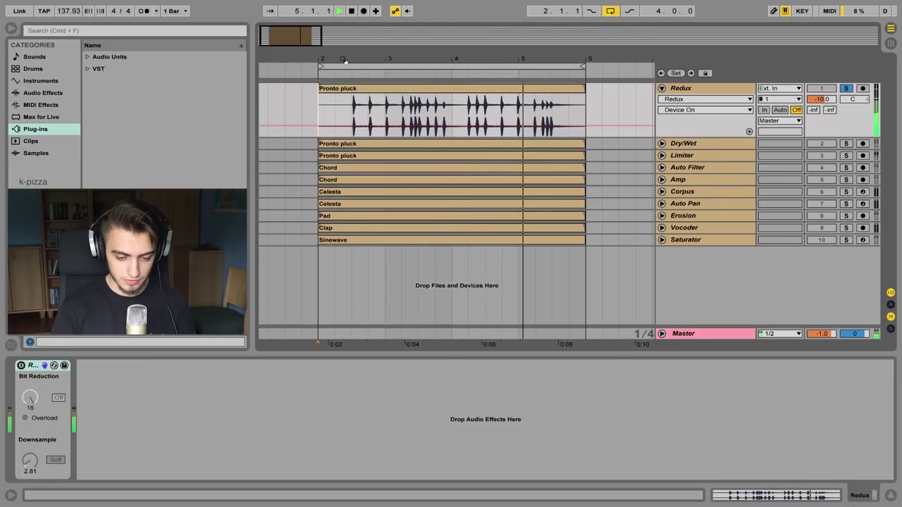
{"action": "key", "text": "space"}
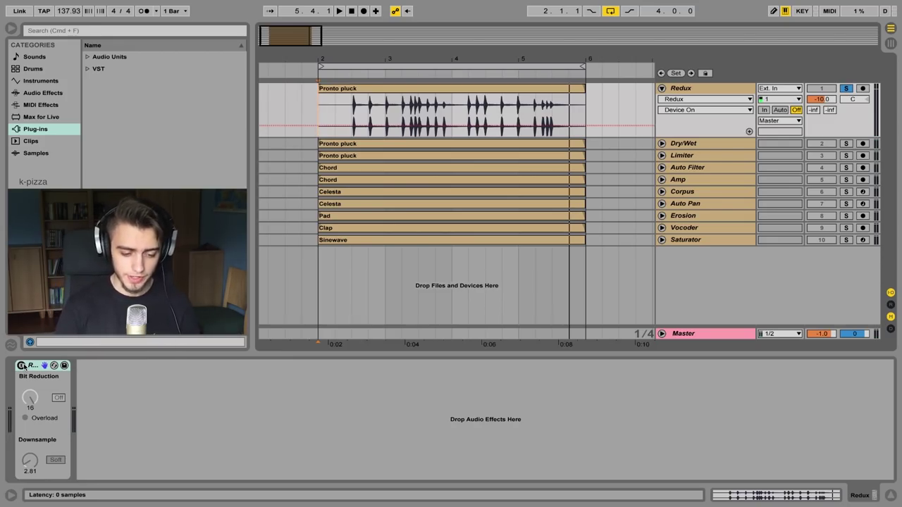
Turn Redux back on during playback to hear the Pronto pluck clip with the effect.
{"action": "key", "text": "space"}
{"action": "left_click", "coordinate": [21, 366]}
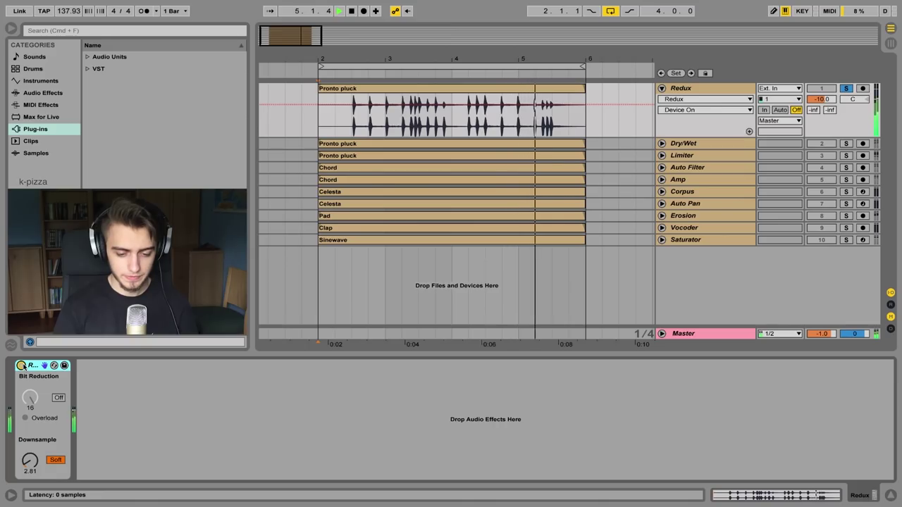
{"action": "key", "text": "space"}
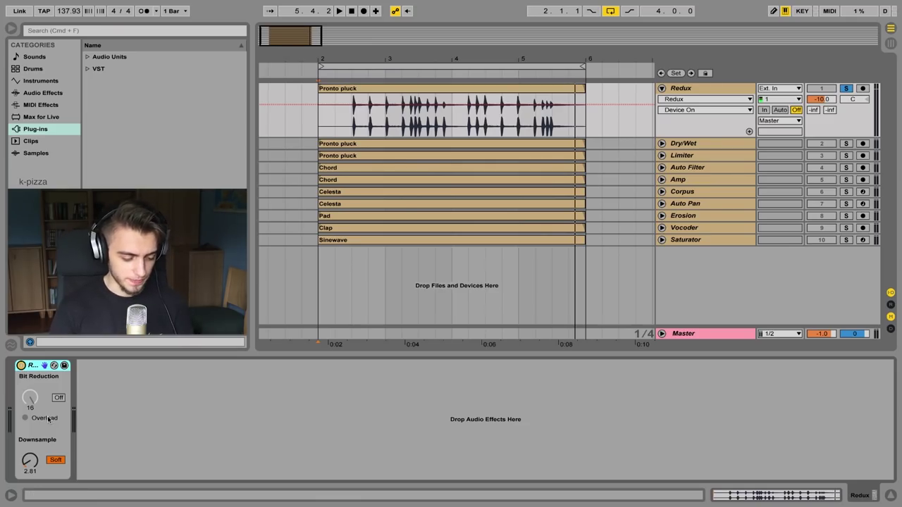
Try other Redux downsample modes and amounts on the pluck during playback, ending on Soft at 2.81.
{"action": "left_click", "coordinate": [56, 460]}
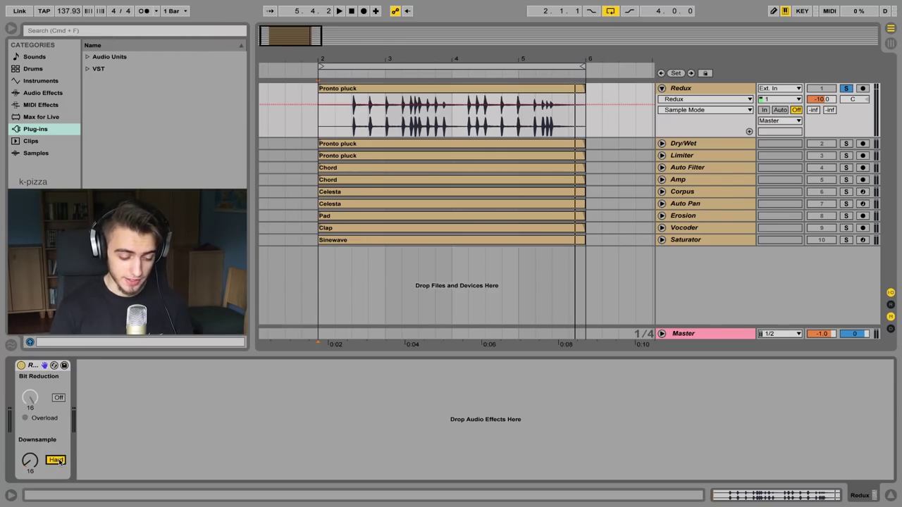
{"action": "left_click", "coordinate": [56, 460]}
{"action": "left_click_drag", "start_coordinate": [30, 460], "coordinate": [30, 479]}
{"action": "key", "text": "space"}
{"action": "left_click_drag", "start_coordinate": [29, 480], "coordinate": [28, 465]}
{"action": "key", "text": "space"}
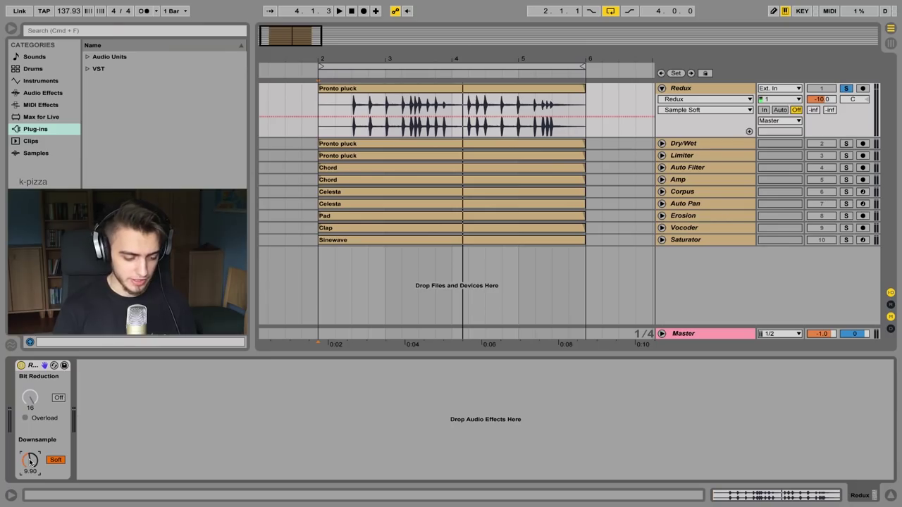
{"action": "left_click_drag", "start_coordinate": [30, 462], "coordinate": [29, 463]}
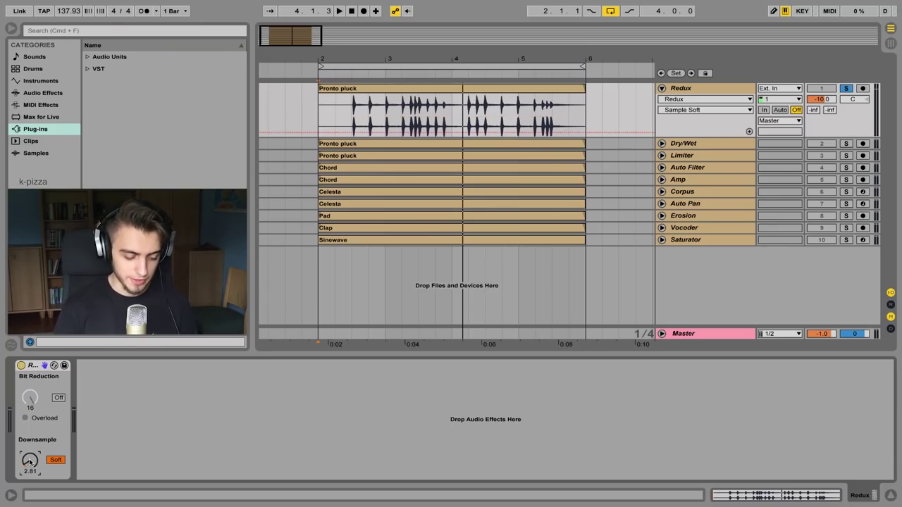
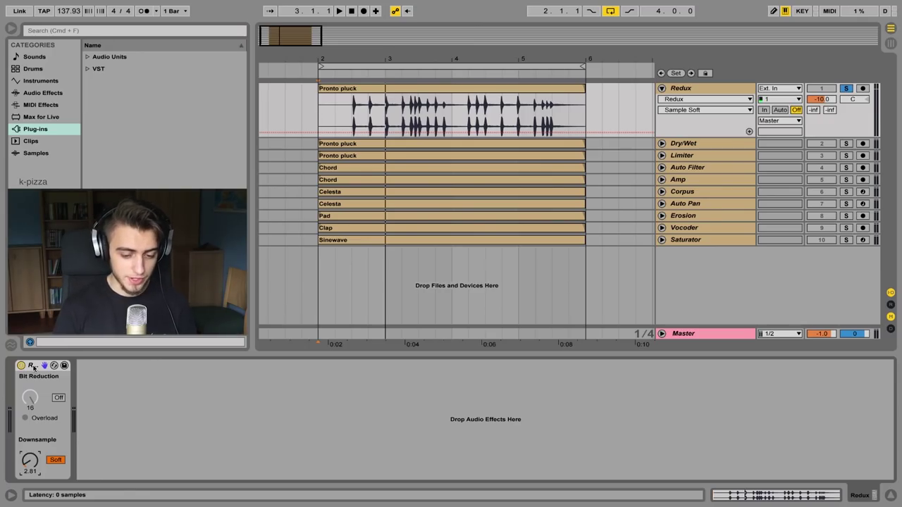
Unfold and solo the Dry/Wet track, and sweep its rack's first macro from 0 to 127 during playback.
{"action": "left_click", "coordinate": [662, 143]}
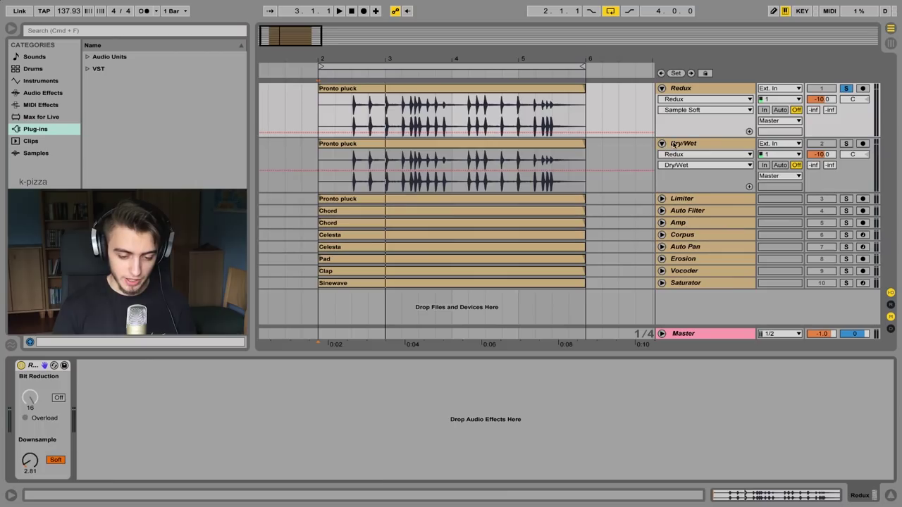
{"action": "left_click", "coordinate": [681, 145]}
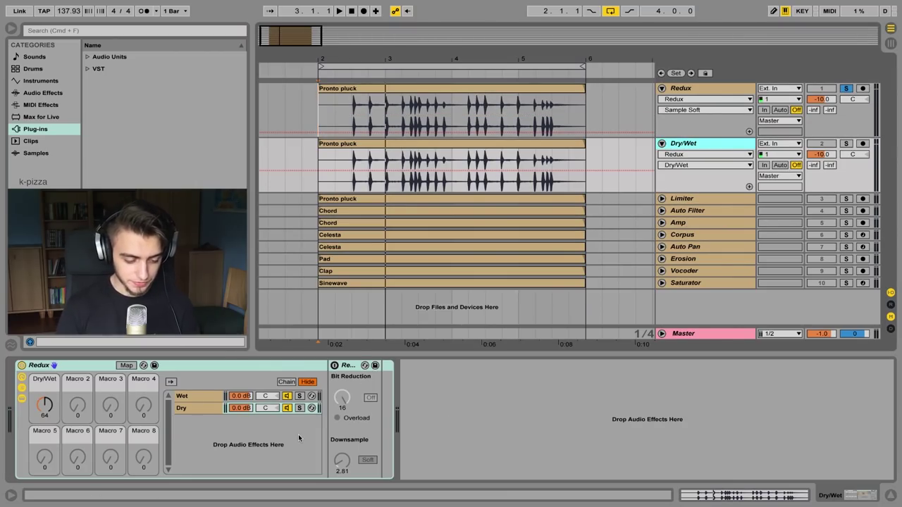
{"action": "key", "text": "ctrl+a"}
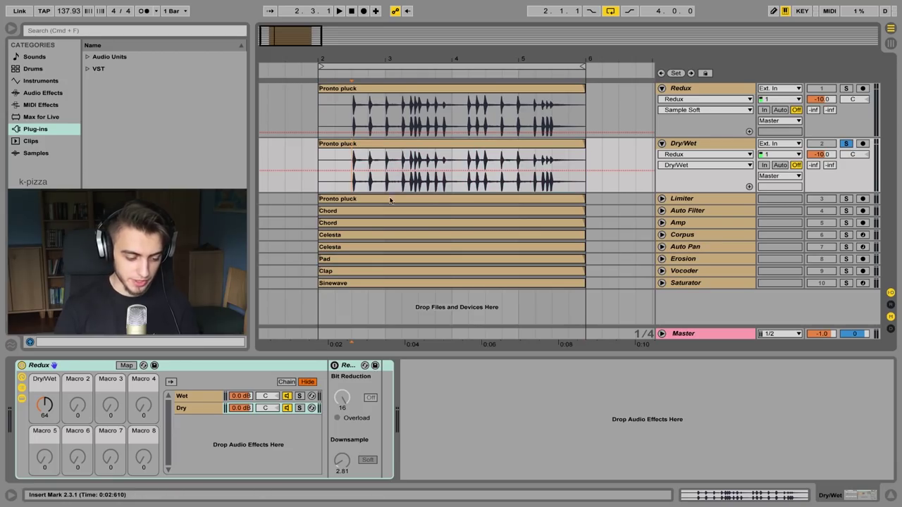
{"action": "left_click_drag", "start_coordinate": [45, 405], "coordinate": [45, 373]}
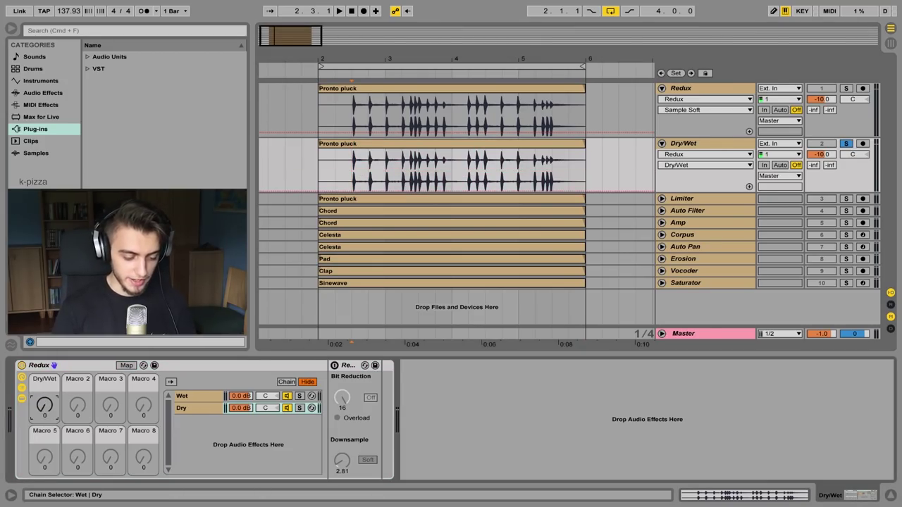
{"action": "key", "text": "space"}
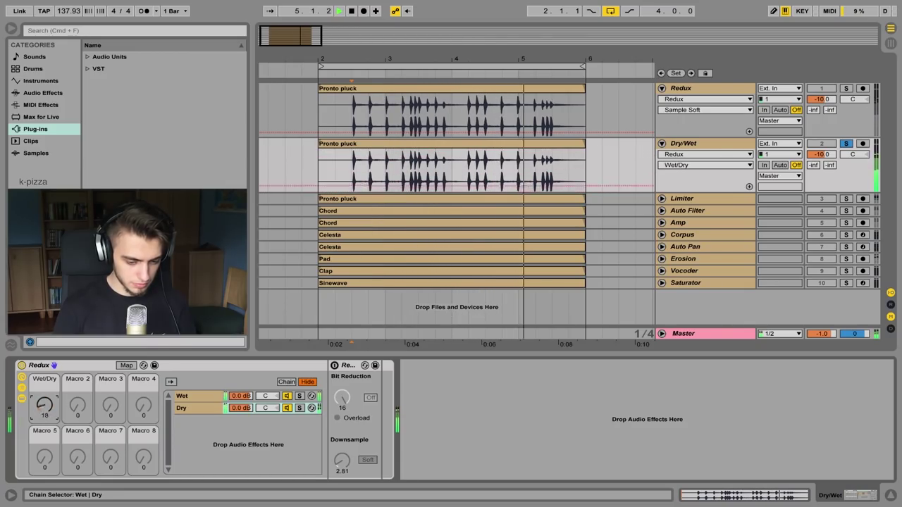
{"action": "key", "text": "space"}
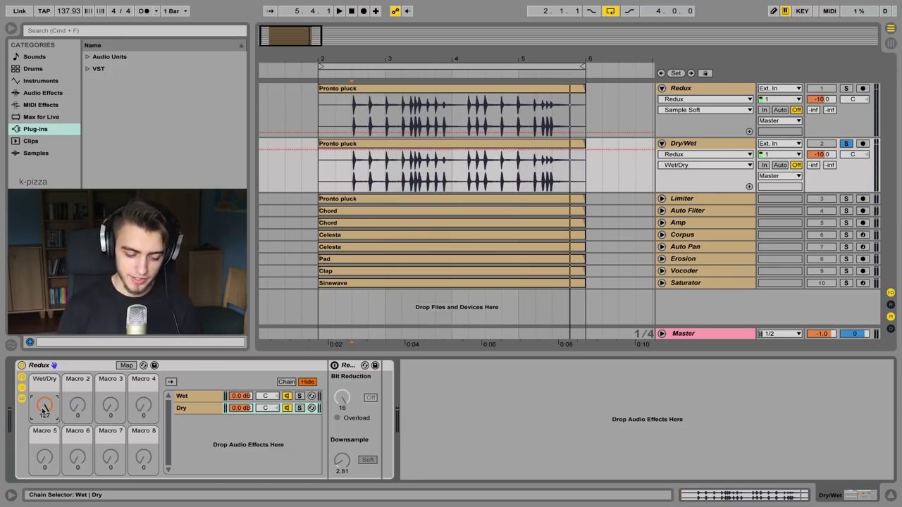
Ungroup the existing Redux rack on the Dry/Wet track and group the Redux device into a new Audio Effect Rack.
{"action": "left_click", "coordinate": [35, 365]}
{"action": "key", "text": "ctrl+shift+g"}
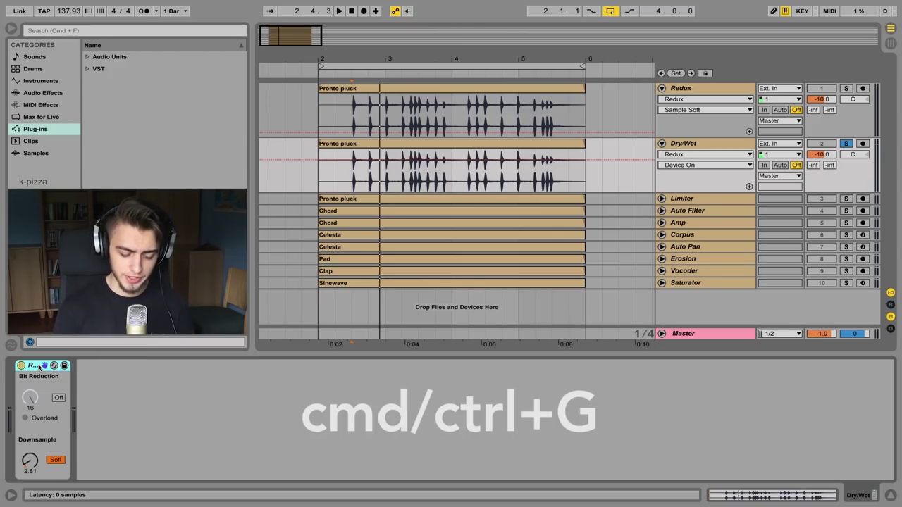
{"action": "key", "text": "super+g"}
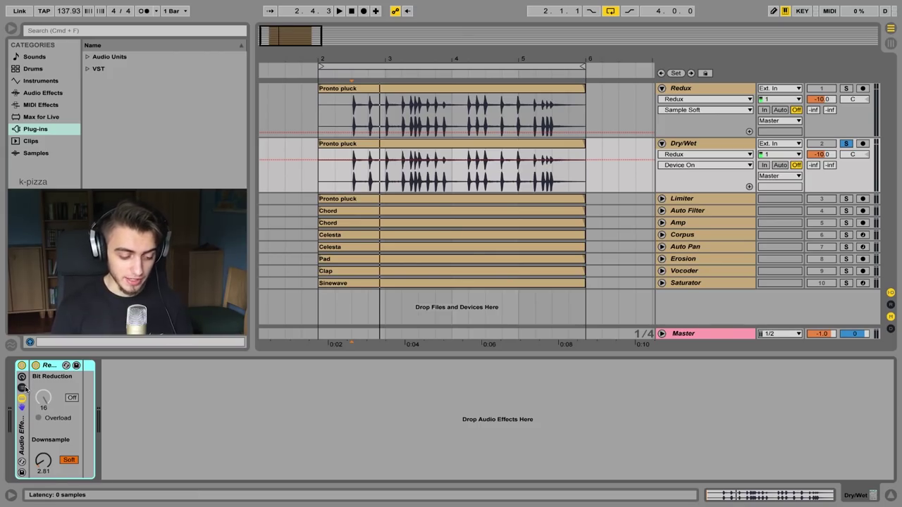
Show the chain list of the new Audio Effect Rack and duplicate its chain.
{"action": "left_click", "coordinate": [23, 387]}
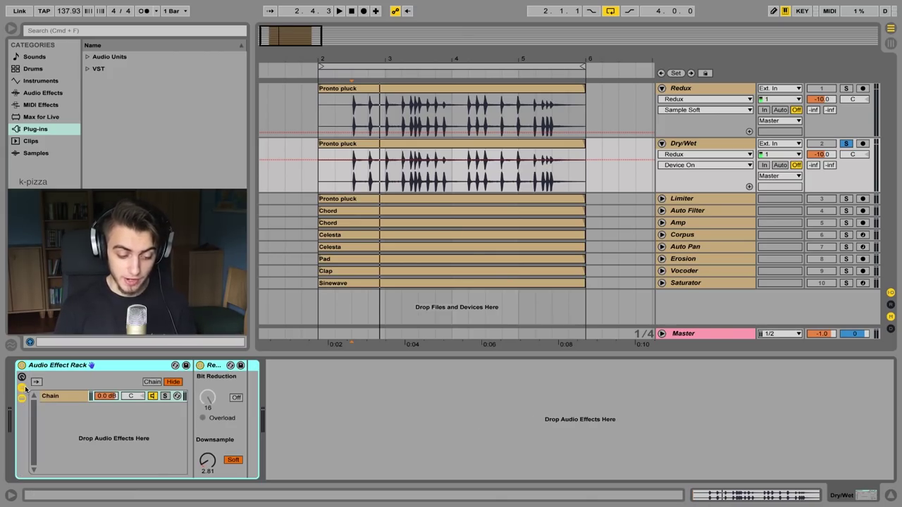
{"action": "left_click", "coordinate": [23, 387]}
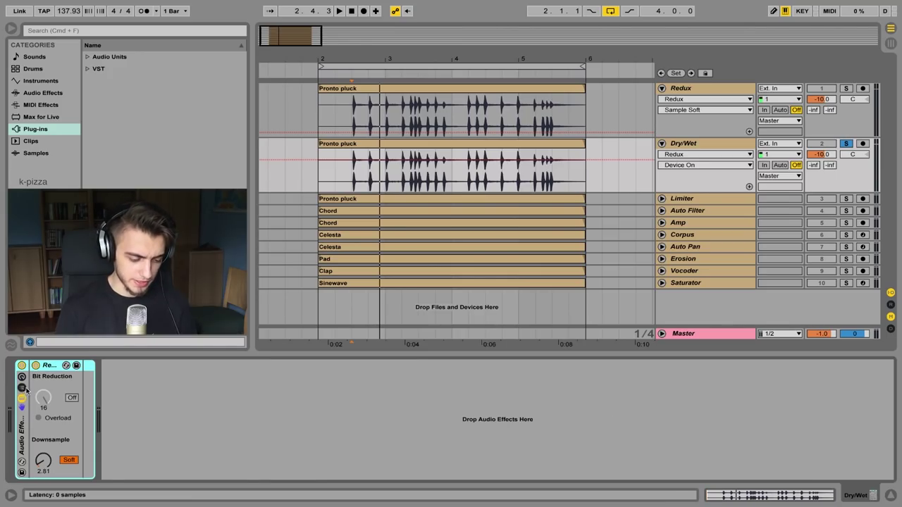
{"action": "left_click", "coordinate": [23, 389]}
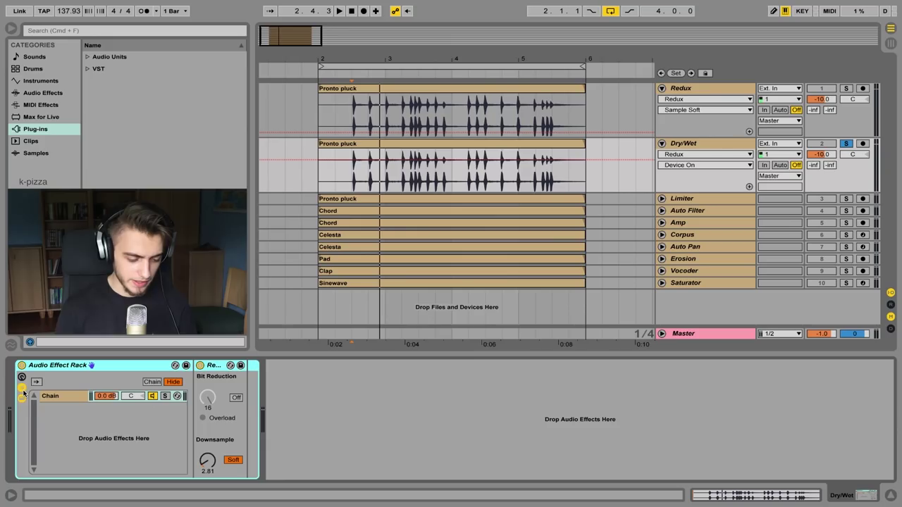
{"action": "left_click", "coordinate": [53, 398]}
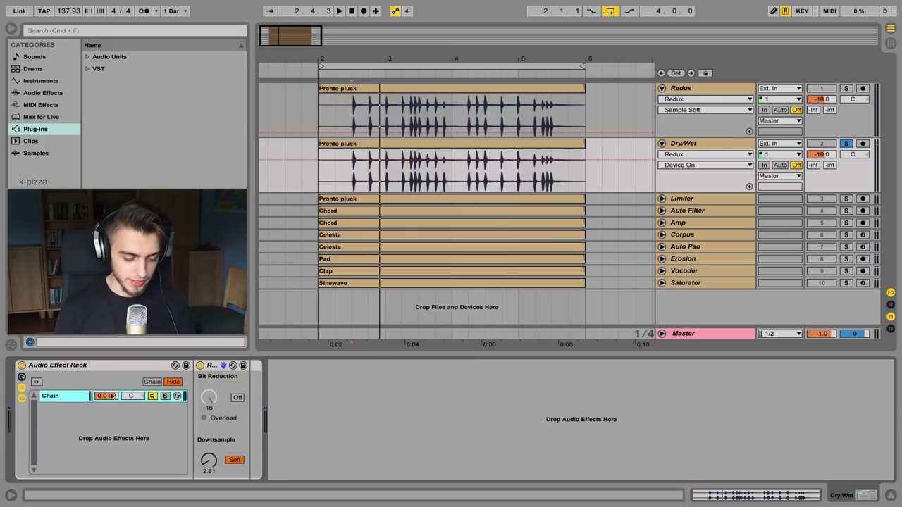
{"action": "left_click", "coordinate": [71, 399]}
{"action": "key", "text": "super+d"}
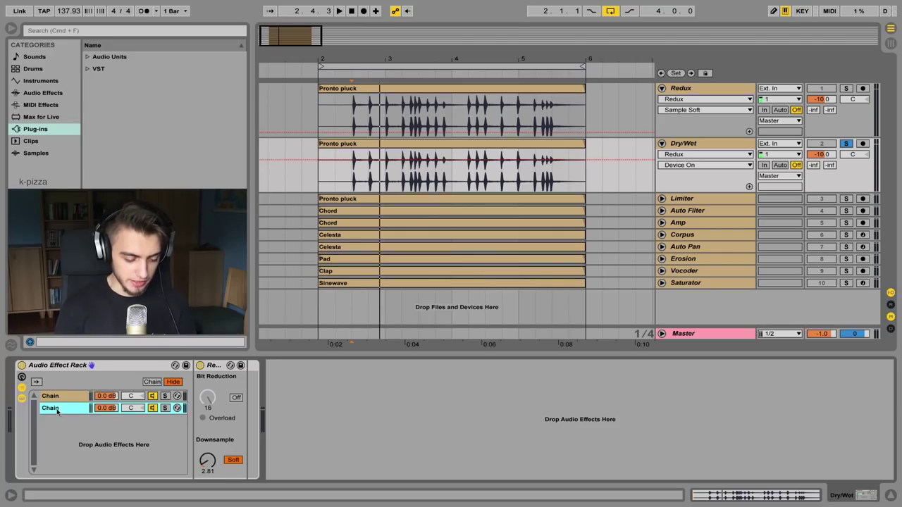
Turn off Redux in the second chain and compare the devices of the two chains.
{"action": "left_click", "coordinate": [200, 366]}
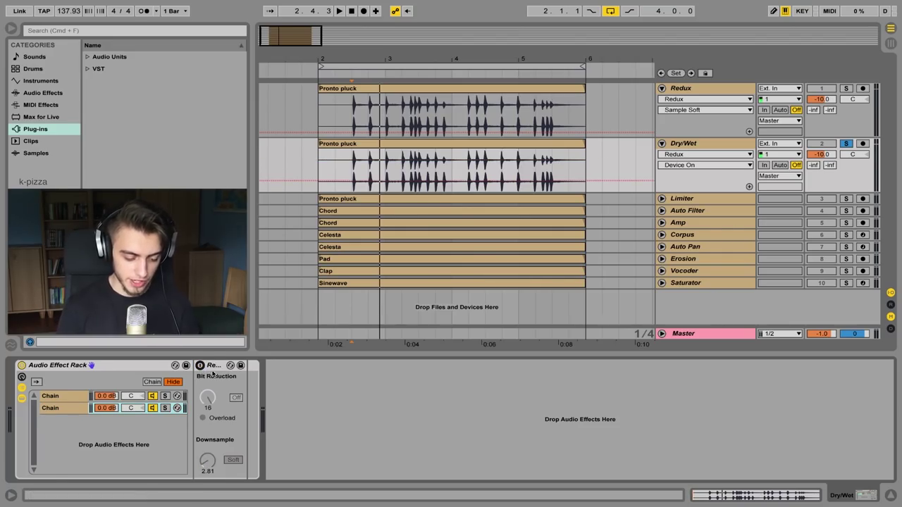
{"action": "left_click", "coordinate": [76, 399]}
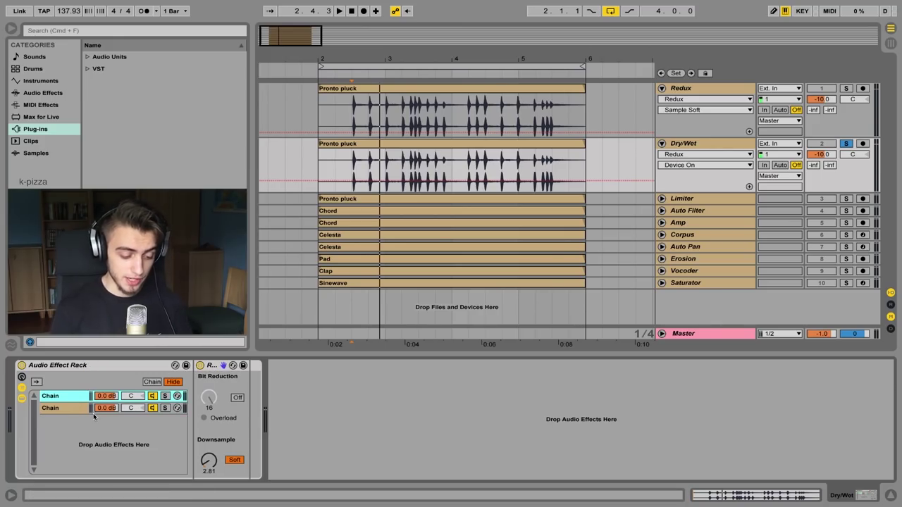
{"action": "left_click", "coordinate": [88, 409]}
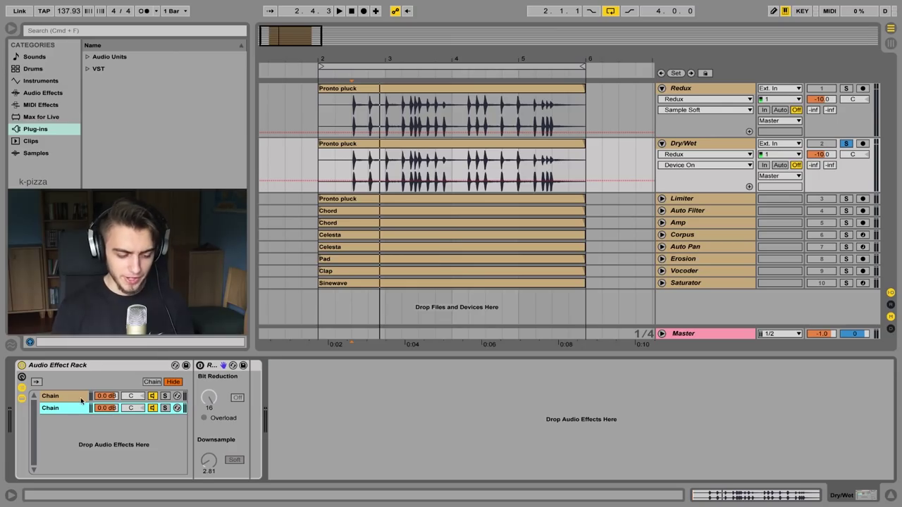
{"action": "left_click", "coordinate": [80, 399]}
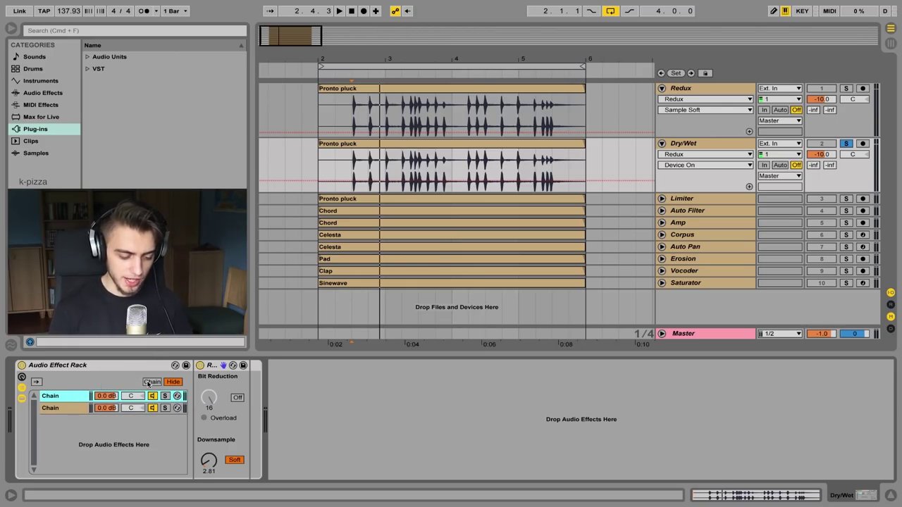
Show the rack's chain select editor and extend the zones of both chains over the full 0–127 range.
{"action": "left_click", "coordinate": [151, 382]}
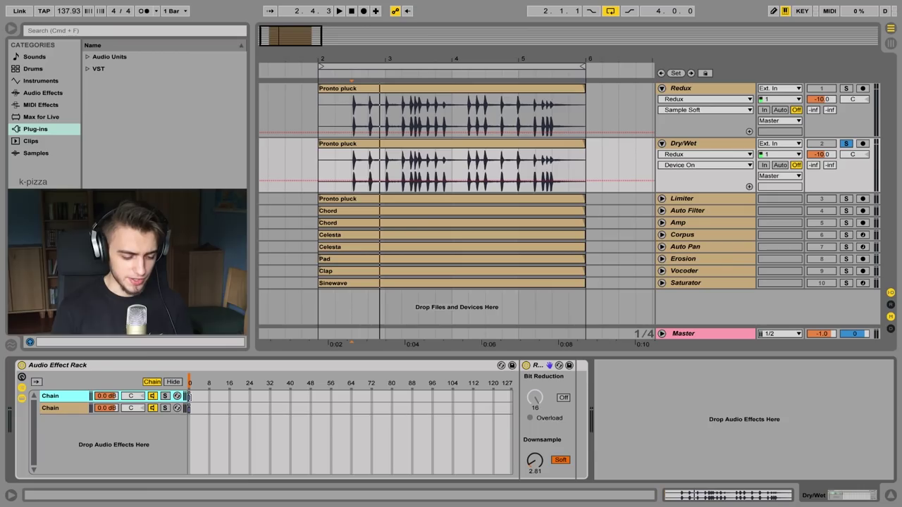
{"action": "left_click_drag", "start_coordinate": [187, 396], "coordinate": [513, 399]}
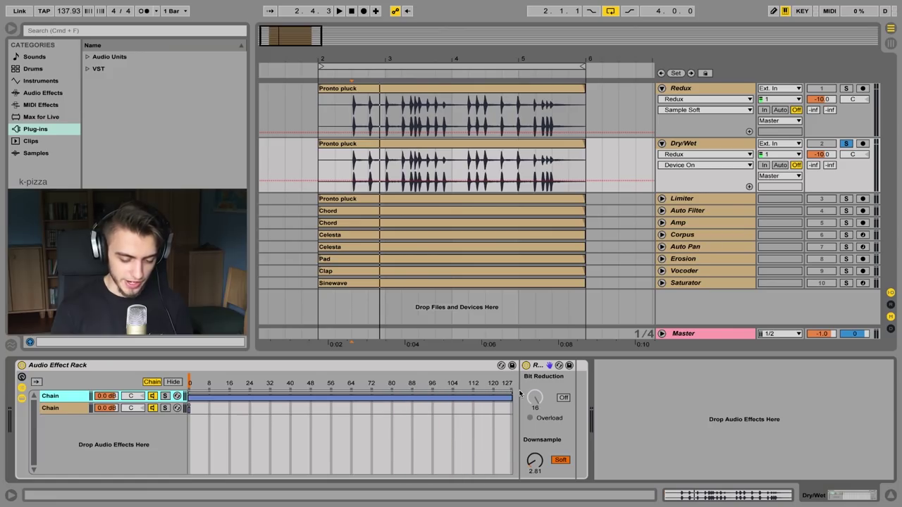
{"action": "left_click_drag", "start_coordinate": [188, 408], "coordinate": [513, 409]}
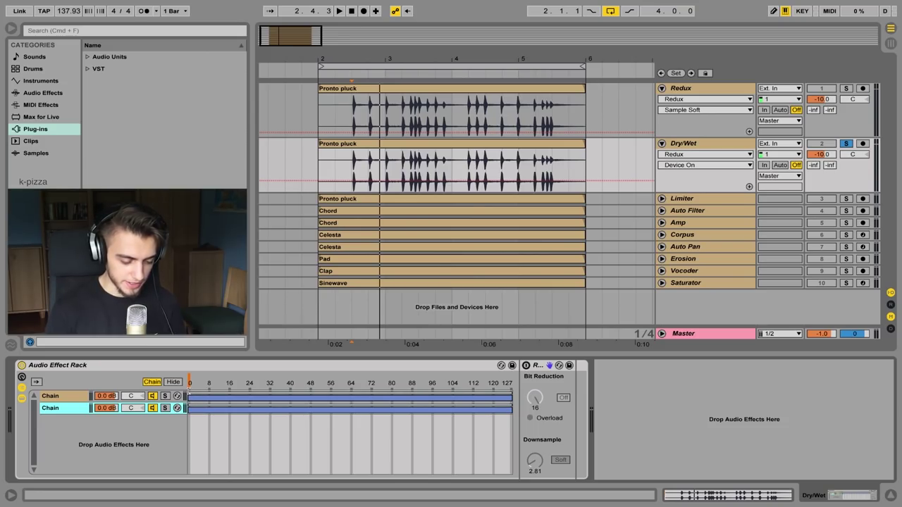
Crossfade the chain zones across 0–127, fading the first chain in and the second chain out.
{"action": "left_click", "coordinate": [188, 397]}
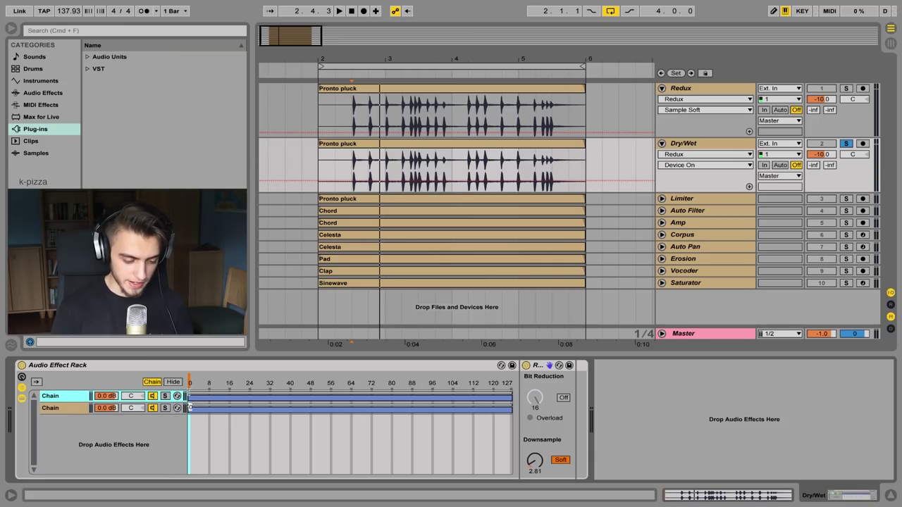
{"action": "mouse_move", "coordinate": [188, 394]}
{"action": "left_mouse_down"}
{"action": "mouse_move", "coordinate": [512, 396]}
{"action": "mouse_move", "coordinate": [513, 404]}
{"action": "left_mouse_up"}
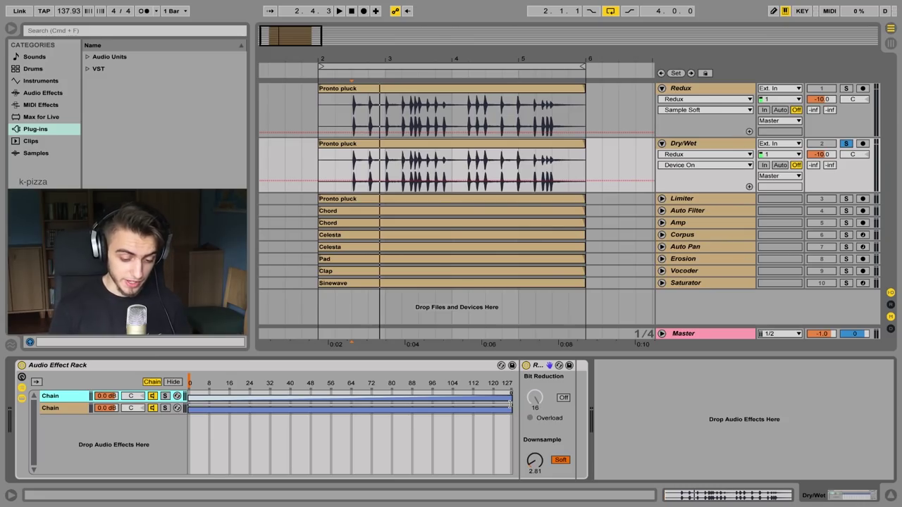
{"action": "left_click_drag", "start_coordinate": [512, 405], "coordinate": [191, 405]}
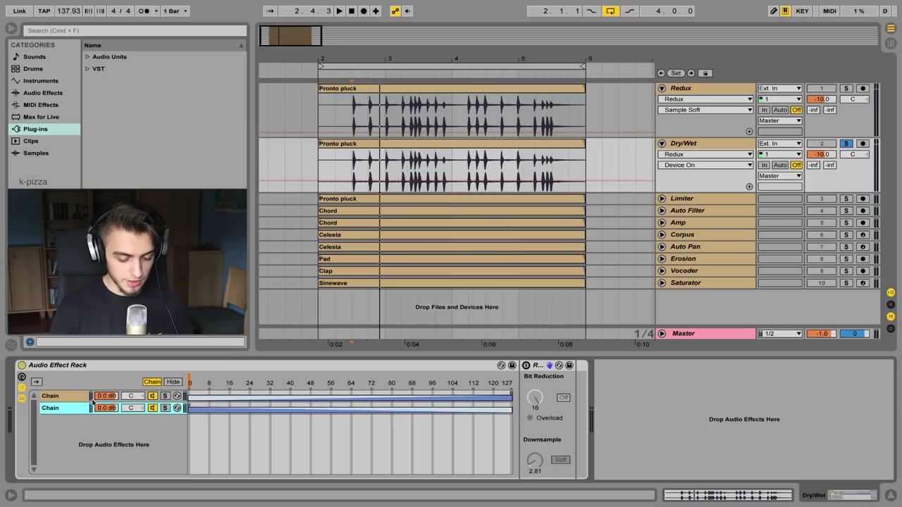
Rename the rack's first chain to Wet and the second chain to Dry.
{"action": "left_click", "coordinate": [85, 399]}
{"action": "key", "text": "super+r"}
{"action": "type", "text": "Wet"}
{"action": "key", "text": "Return"}
{"action": "left_click", "coordinate": [66, 408]}
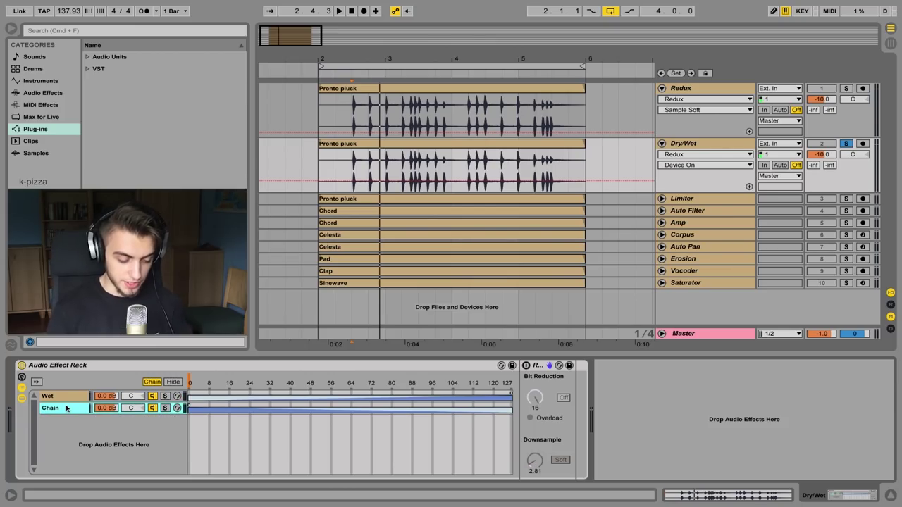
{"action": "key", "text": "super+r"}
{"action": "type", "text": "Dry"}
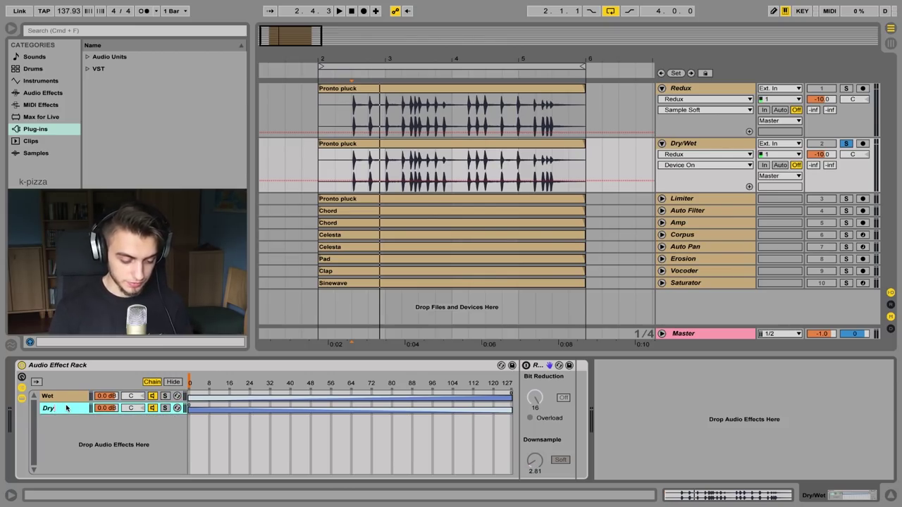
{"action": "key", "text": "Return"}
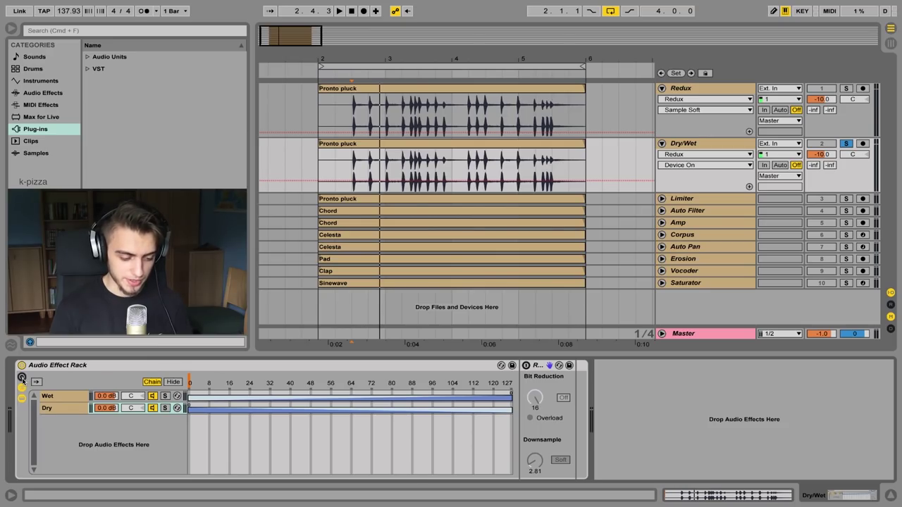
Show the rack's macro controls and map the chain selector to Macro 1 over its full 0–127 range.
{"action": "left_click", "coordinate": [22, 378]}
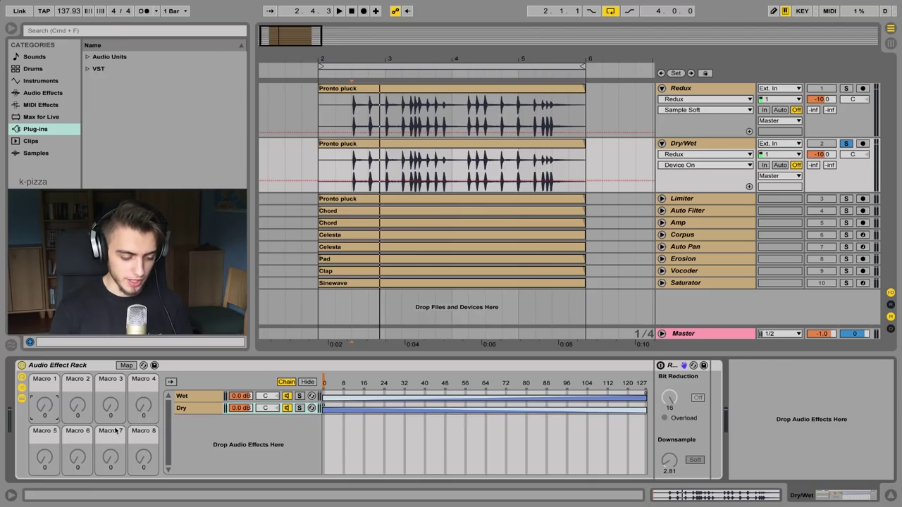
{"action": "left_click", "coordinate": [125, 366]}
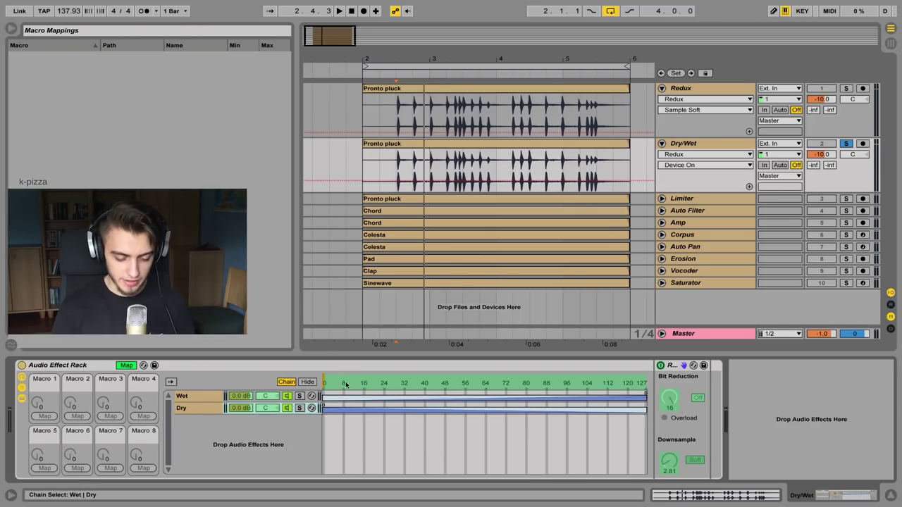
{"action": "left_click", "coordinate": [392, 381]}
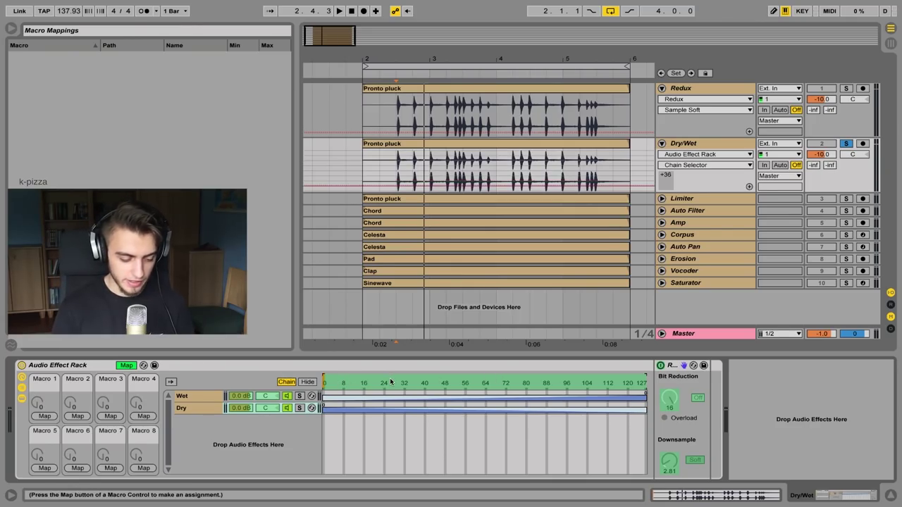
{"action": "left_click", "coordinate": [47, 418]}
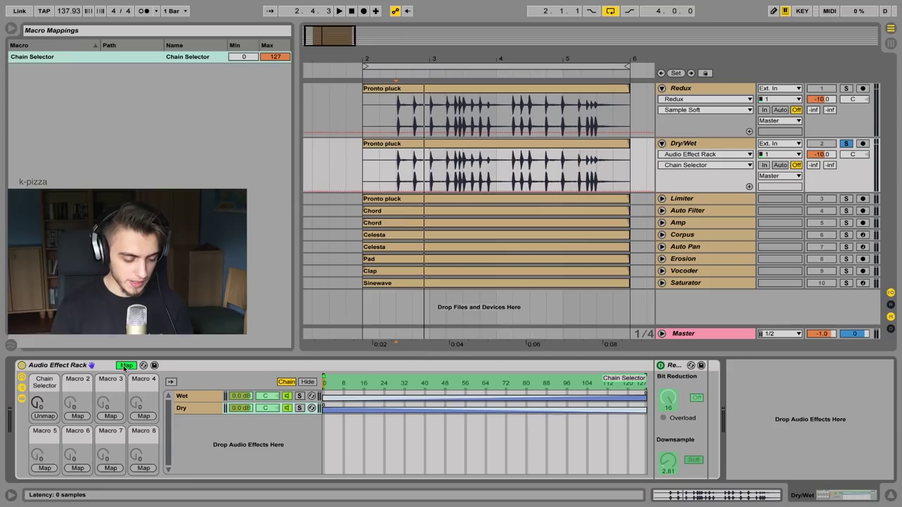
{"action": "left_click", "coordinate": [126, 365]}
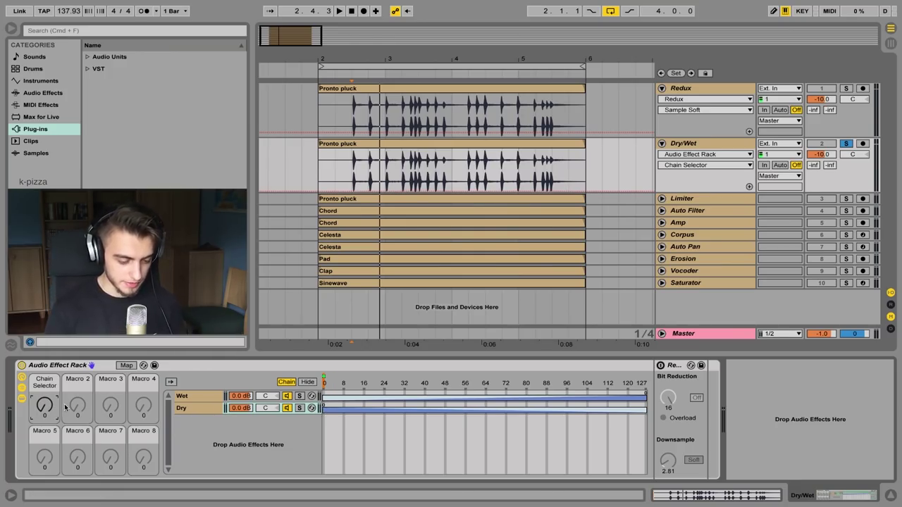
Set Downsample to 6.58 on the Wet chain's Redux and audition the loop with the Chain Selector macro at 0.
{"action": "left_click", "coordinate": [208, 399]}
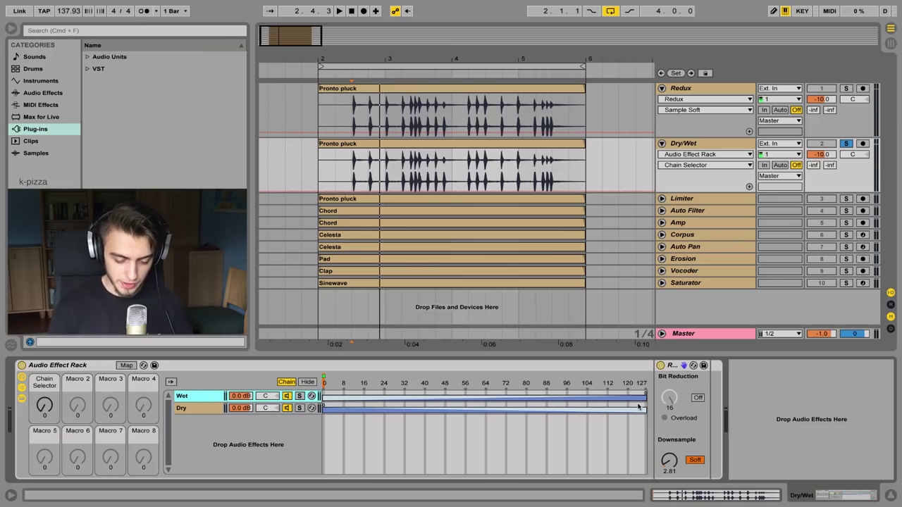
{"action": "left_click_drag", "start_coordinate": [667, 464], "coordinate": [675, 469]}
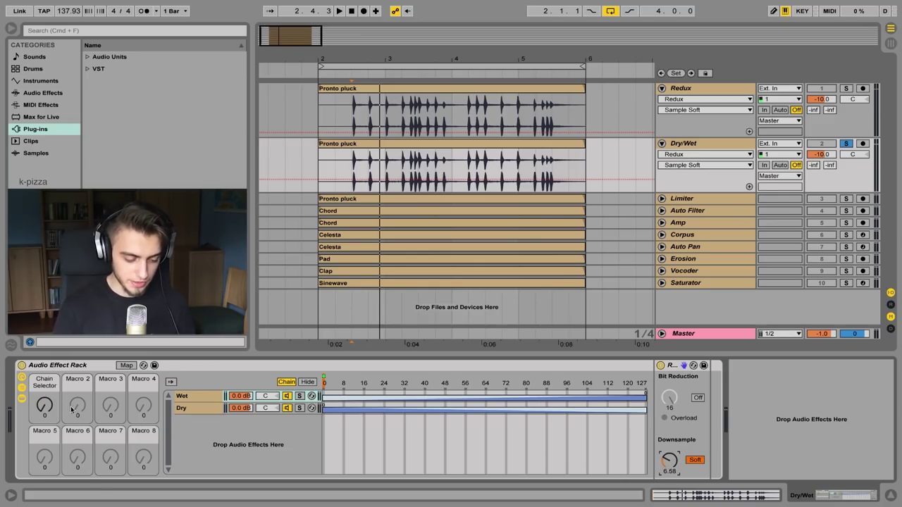
{"action": "left_click", "coordinate": [44, 405]}
{"action": "key", "text": "space"}
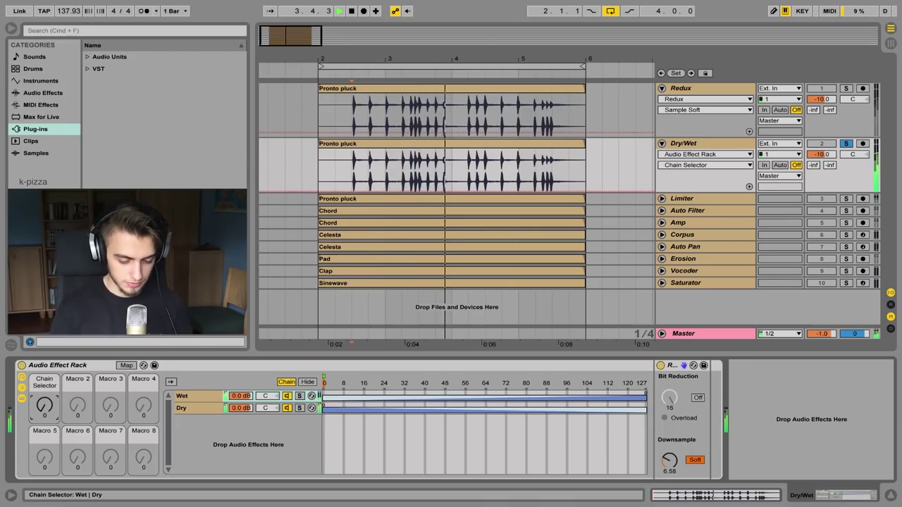
{"action": "key", "text": "space"}
Audition the loop with the Chain Selector macro at 127, and again with it back at 0.
{"action": "left_click_drag", "start_coordinate": [45, 405], "coordinate": [45, 339]}
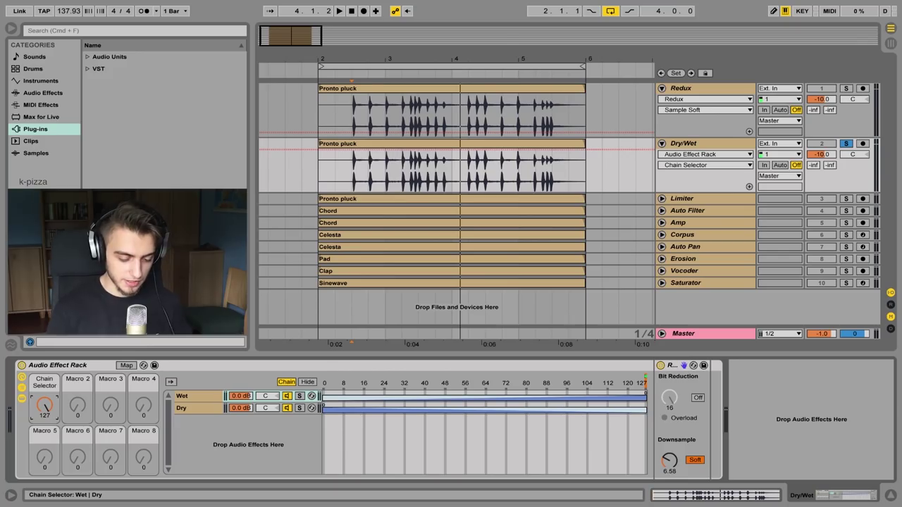
{"action": "key", "text": "space"}
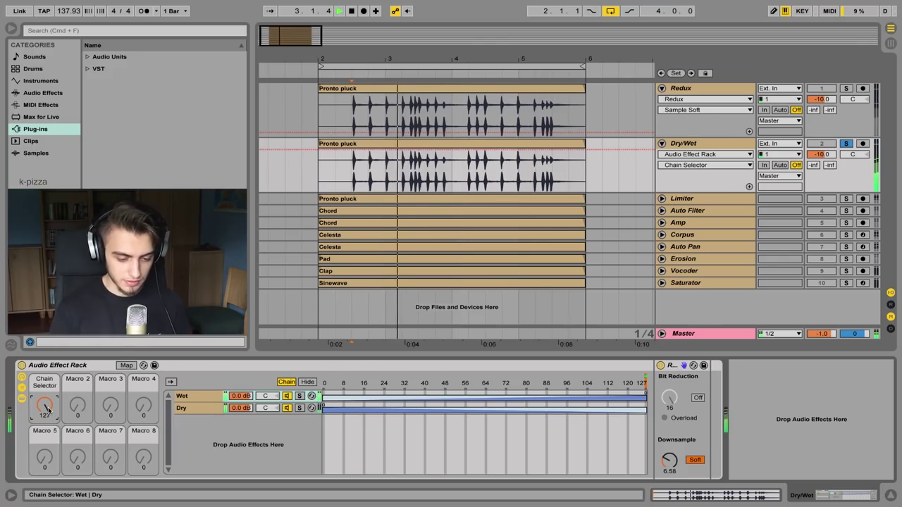
{"action": "key", "text": "space"}
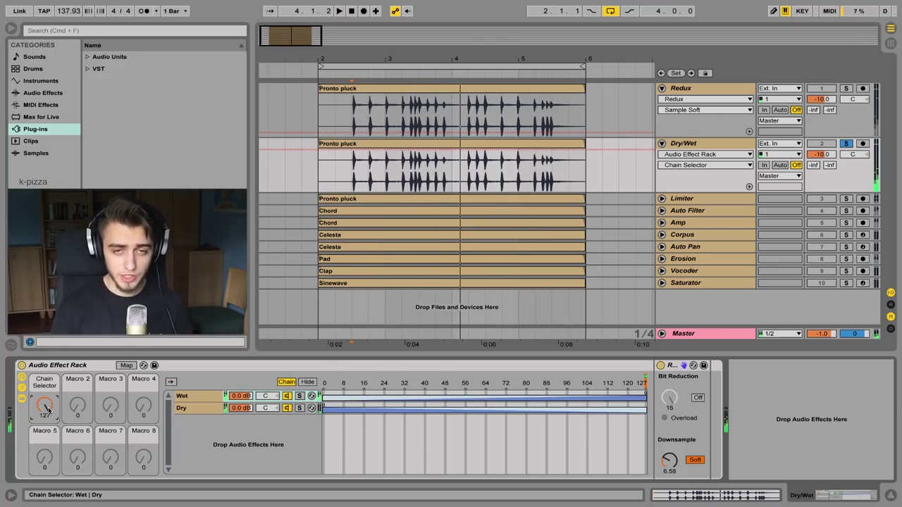
{"action": "left_click_drag", "start_coordinate": [47, 409], "coordinate": [48, 498]}
{"action": "key", "text": "space"}
{"action": "key", "text": "space"}
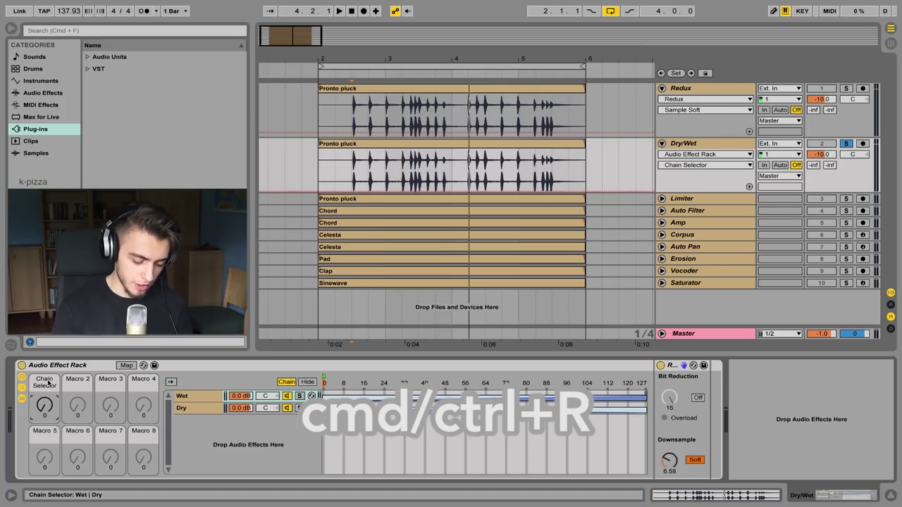
Rename the Chain Selector macro to Dry/Wet and hide the chain select editor, with the Wet chain selected.
{"action": "key", "text": "super+r"}
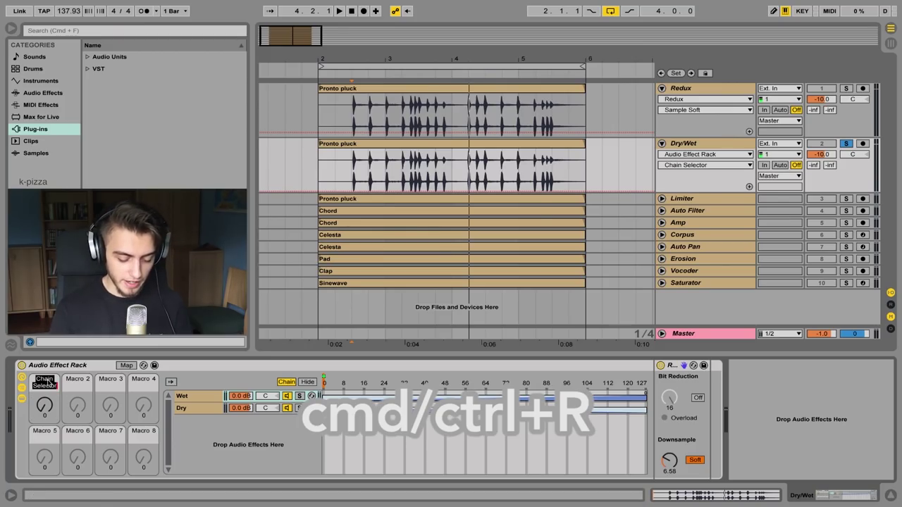
{"action": "type", "text": "Dry/Wet"}
{"action": "key", "text": "Return"}
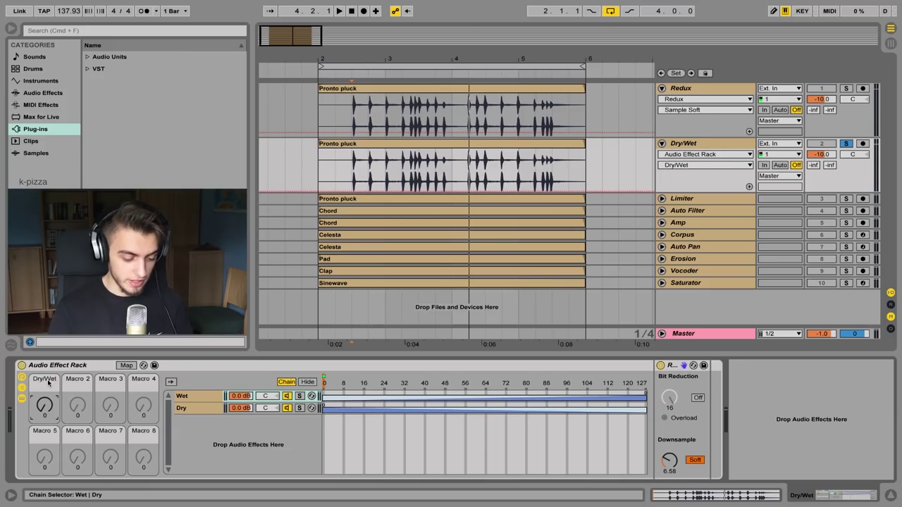
{"action": "left_click", "coordinate": [308, 382]}
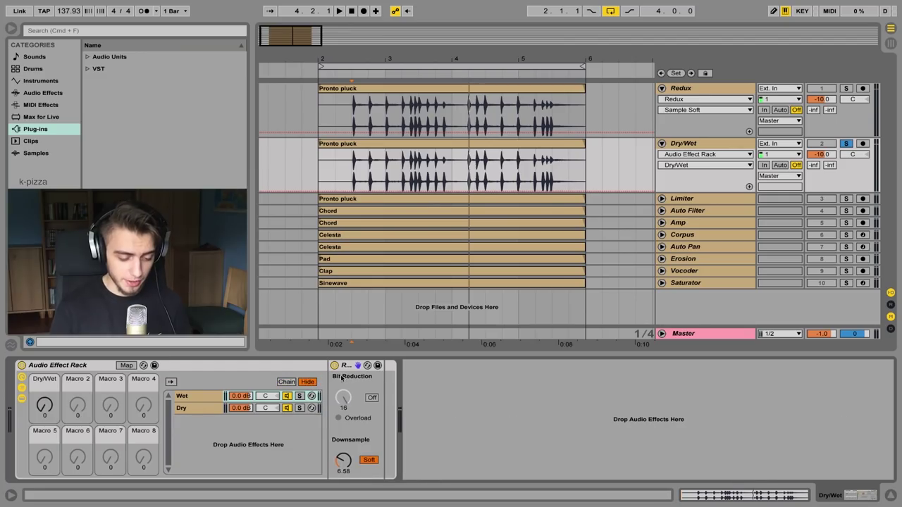
{"action": "left_click", "coordinate": [193, 397]}
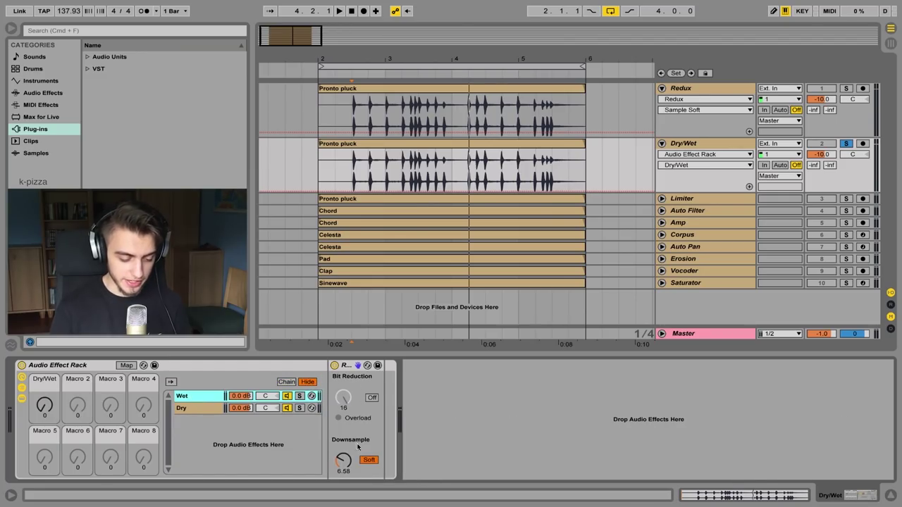
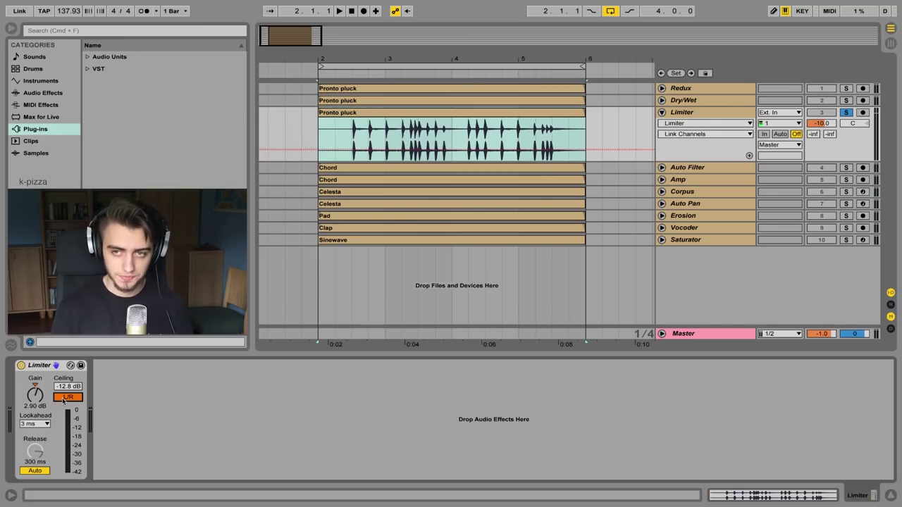
{"action": "left_click", "coordinate": [67, 398]}
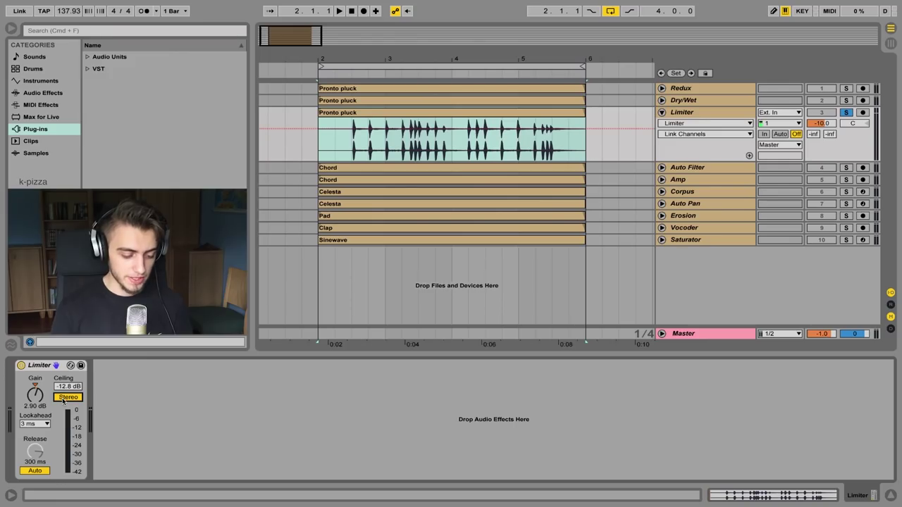
{"action": "left_click", "coordinate": [63, 399]}
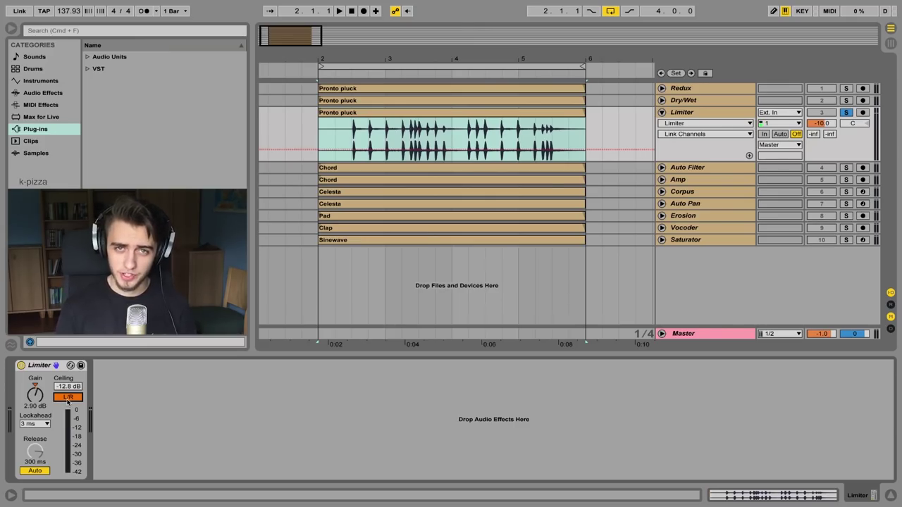
{"action": "left_click", "coordinate": [68, 398]}
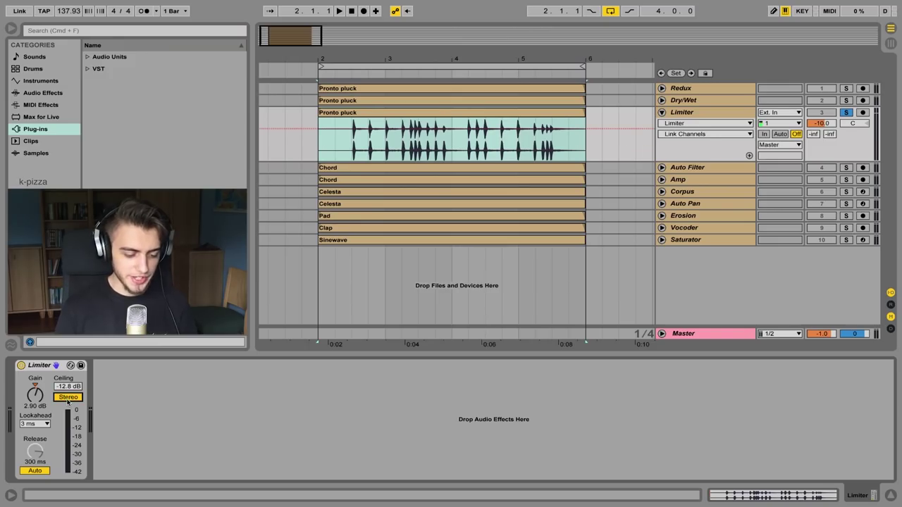
{"action": "left_click", "coordinate": [352, 148]}
{"action": "left_click_drag", "start_coordinate": [421, 151], "coordinate": [451, 151]}
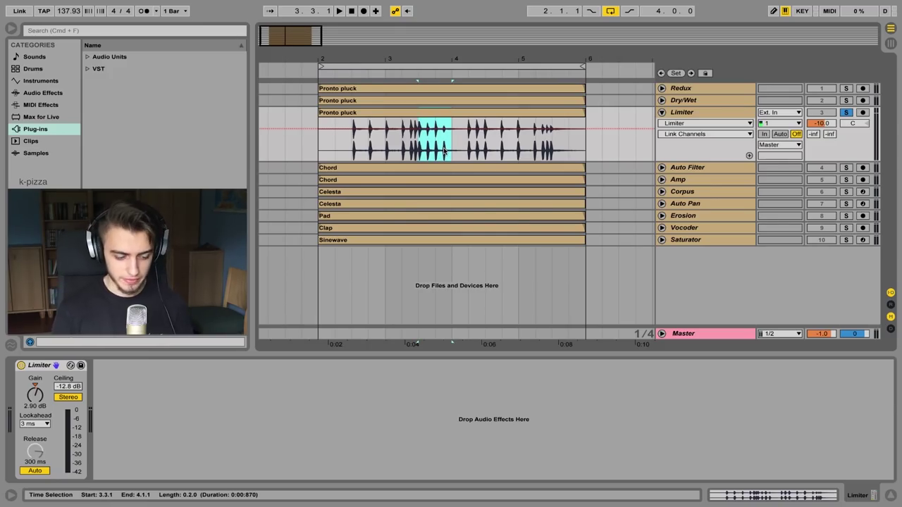
{"action": "left_click", "coordinate": [354, 150]}
{"action": "key", "text": "space"}
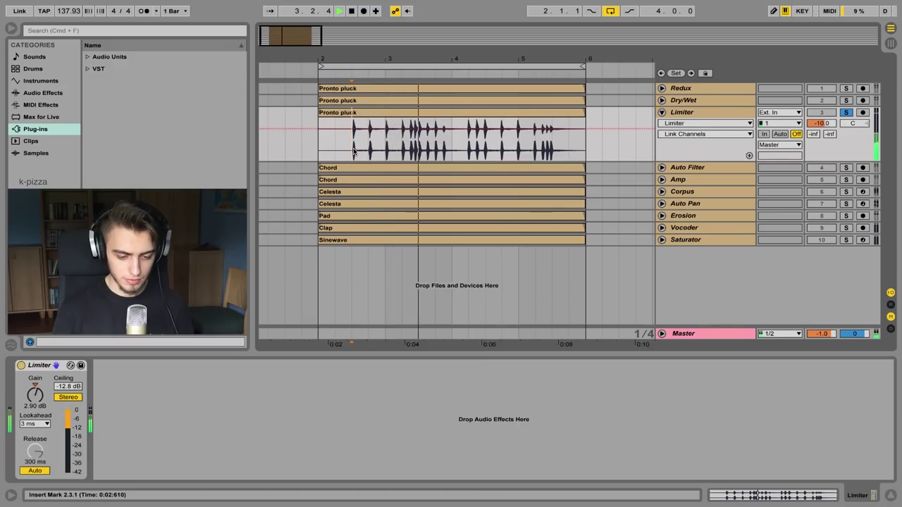
{"action": "key", "text": "space"}
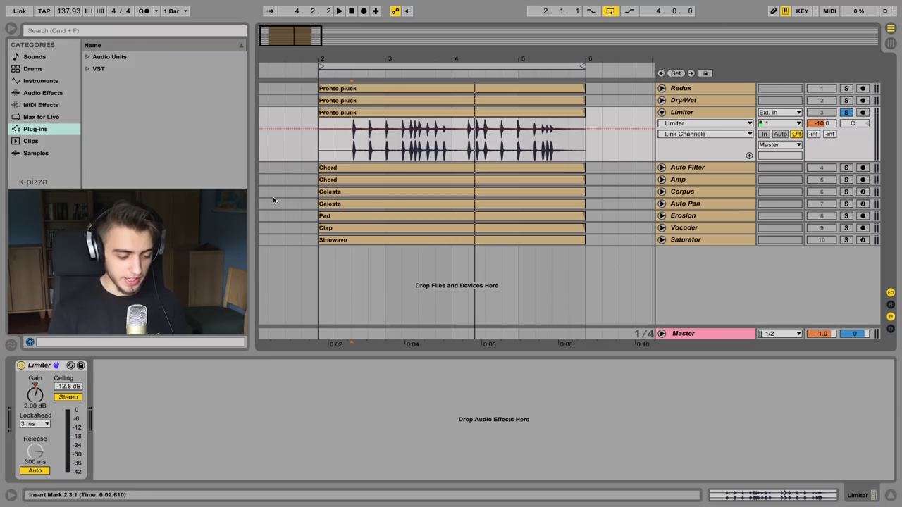
{"action": "left_click", "coordinate": [69, 398]}
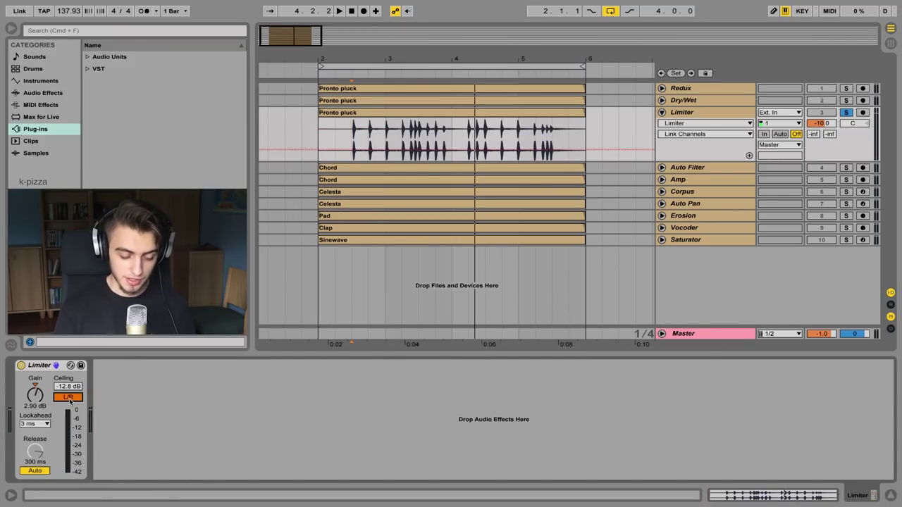
{"action": "left_click", "coordinate": [358, 138]}
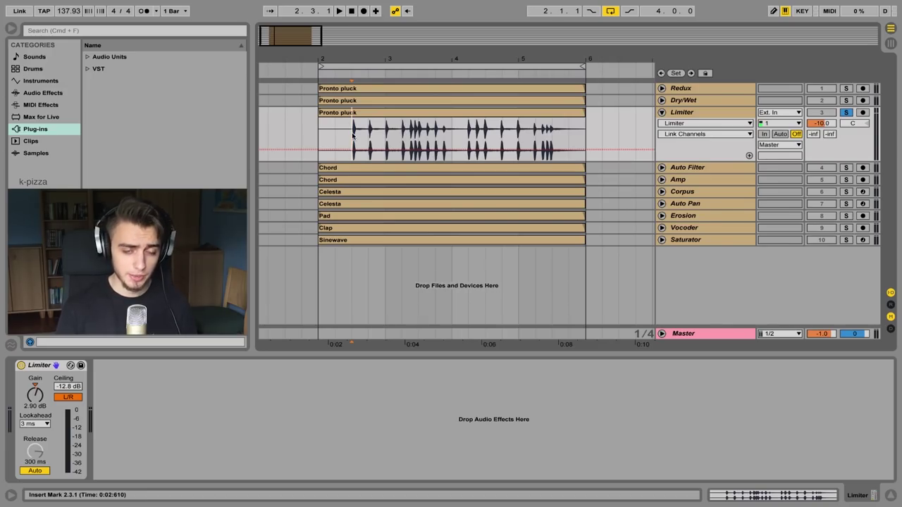
{"action": "key", "text": "space"}
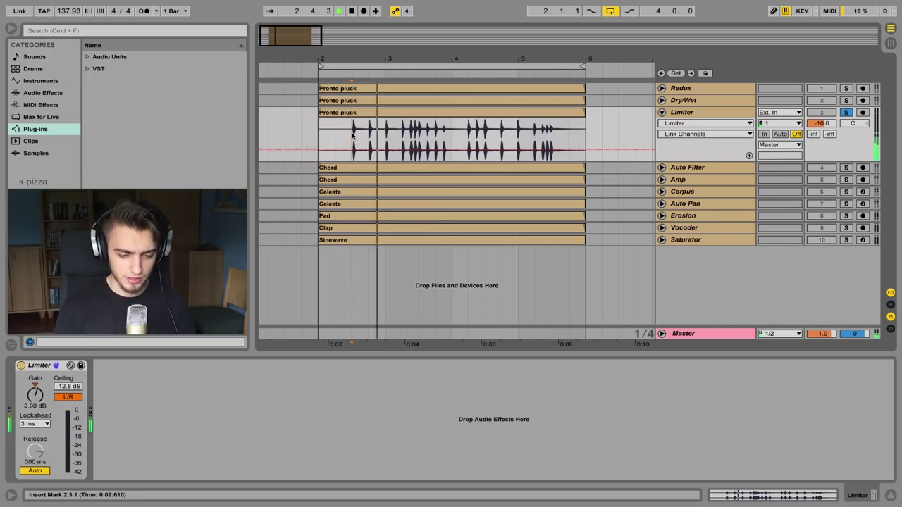
{"action": "key", "text": "space"}
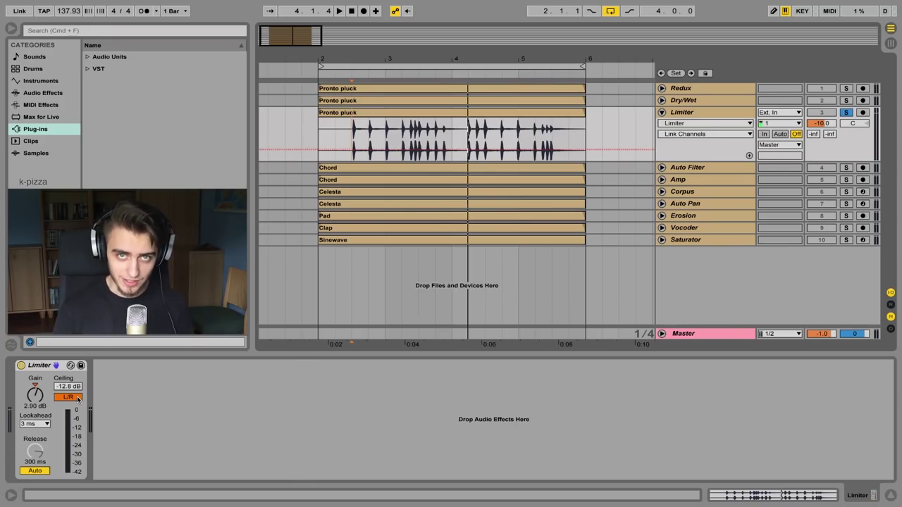
Open the Auto Filter track with its Chord clip and set the filter's envelope amount to 0.00.
{"action": "key", "text": "Down"}
{"action": "left_click", "coordinate": [567, 129]}
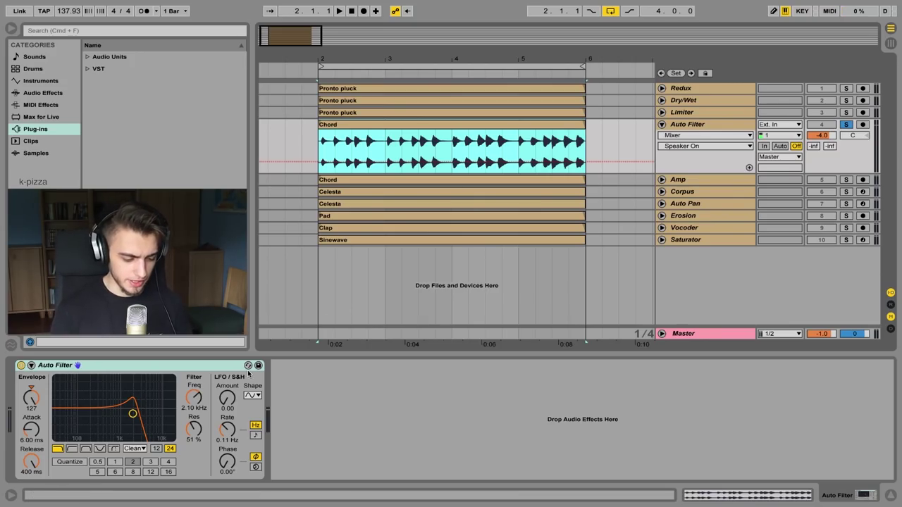
{"action": "left_click_drag", "start_coordinate": [35, 395], "coordinate": [35, 423]}
Audition the chord clip with a lower filter cutoff and resonance, and undo that filter change.
{"action": "mouse_move", "coordinate": [132, 416]}
{"action": "left_mouse_down"}
{"action": "mouse_move", "coordinate": [91, 423]}
{"action": "mouse_move", "coordinate": [165, 427]}
{"action": "mouse_move", "coordinate": [115, 430]}
{"action": "mouse_move", "coordinate": [124, 432]}
{"action": "left_mouse_up"}
{"action": "key", "text": "space"}
{"action": "key", "text": "space"}
{"action": "key", "text": "super+z"}
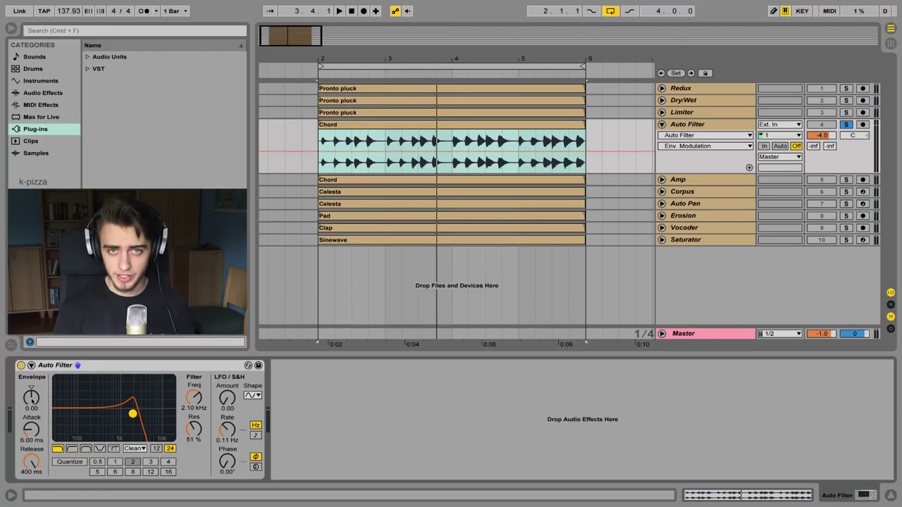
Try out the Auto Filter's frequency control, leaving it at 2.10 kHz, and set the envelope amount to 127.
{"action": "mouse_move", "coordinate": [194, 396]}
{"action": "left_mouse_down"}
{"action": "mouse_move", "coordinate": [194, 423]}
{"action": "mouse_move", "coordinate": [201, 404]}
{"action": "left_mouse_up"}
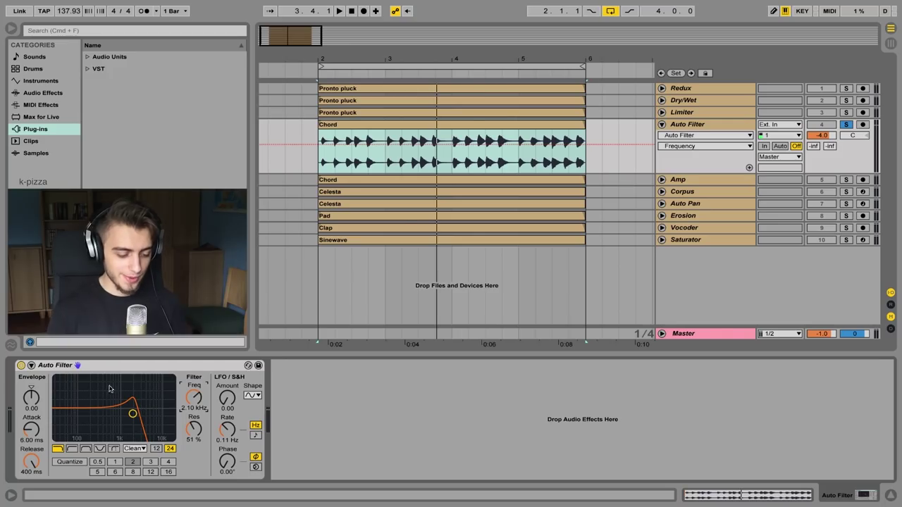
{"action": "left_click_drag", "start_coordinate": [31, 398], "coordinate": [31, 370]}
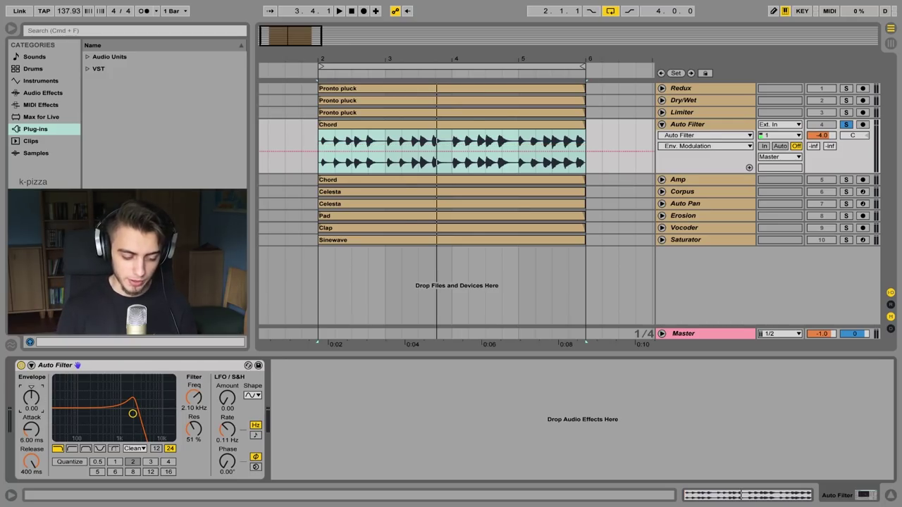
{"action": "left_click", "coordinate": [197, 399]}
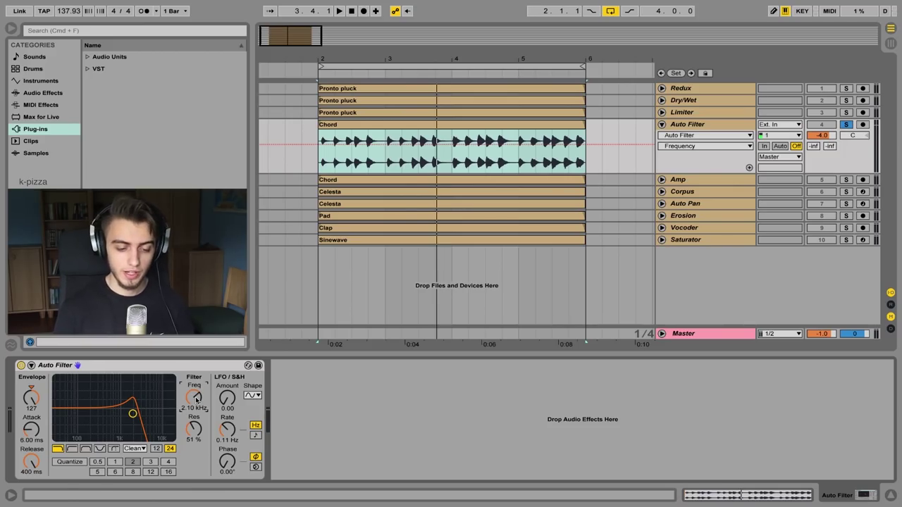
Audition the chord clip through the Auto Filter while lowering the filter frequency to 1.26 kHz.
{"action": "left_click", "coordinate": [344, 126]}
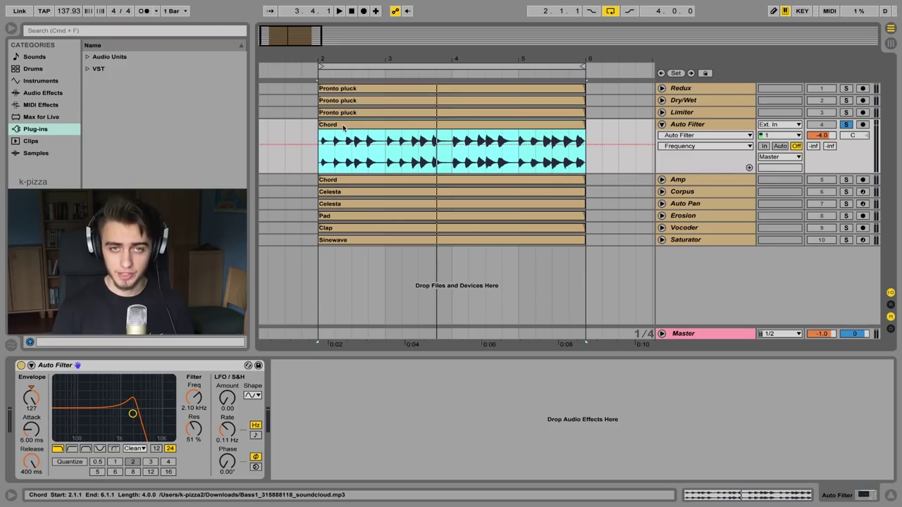
{"action": "key", "text": "space"}
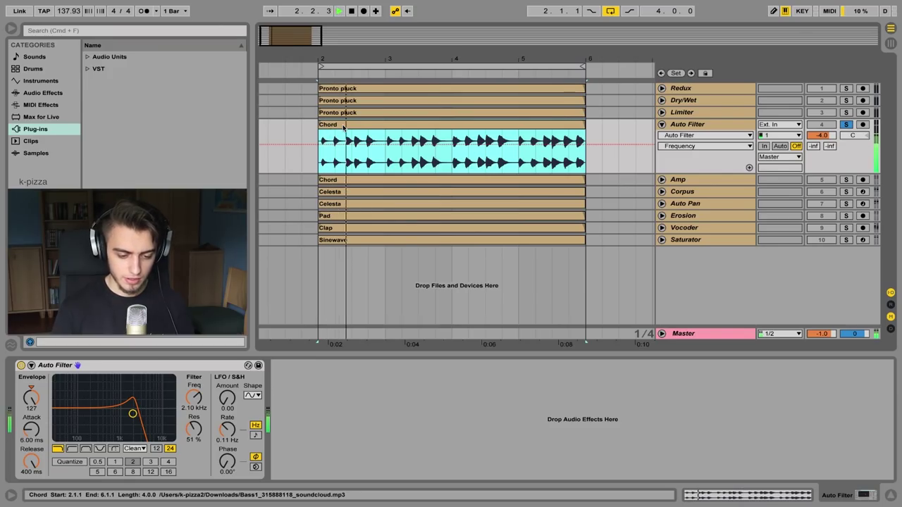
{"action": "left_click_drag", "start_coordinate": [132, 414], "coordinate": [124, 415]}
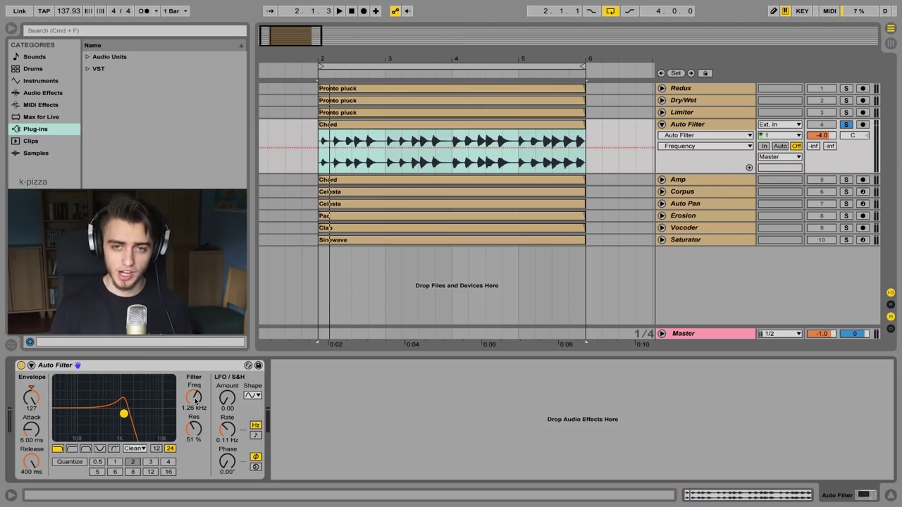
{"action": "left_click", "coordinate": [330, 145]}
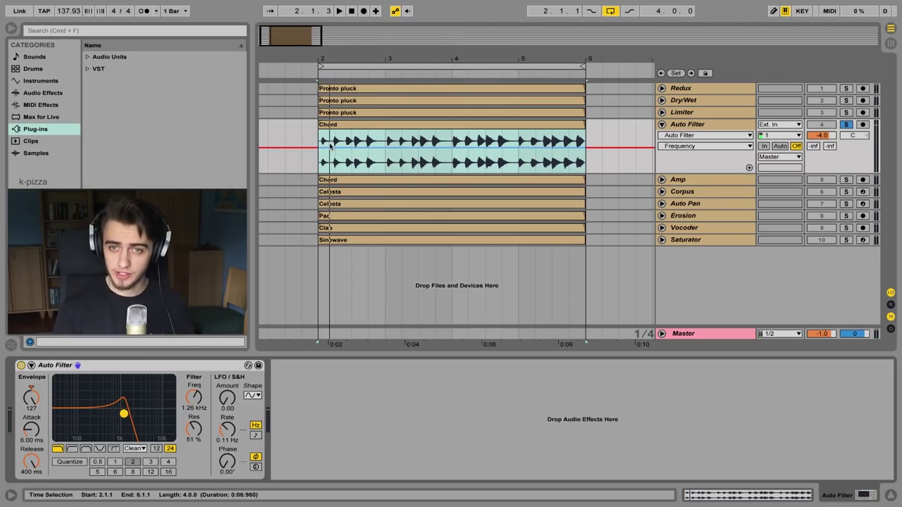
{"action": "left_click", "coordinate": [123, 418]}
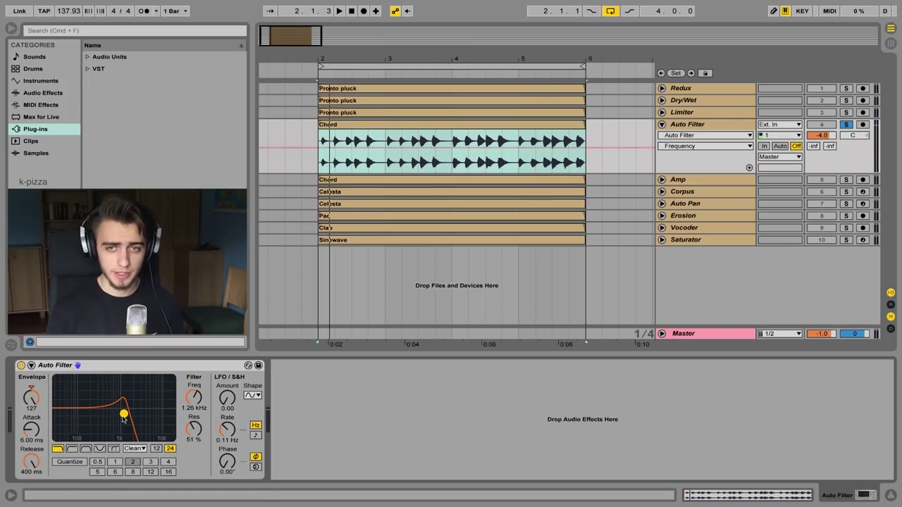
Unfold and solo the Amp track, fold the Auto Filter track, and select the Amp track's Chord clip.
{"action": "left_click", "coordinate": [662, 180]}
{"action": "left_click", "coordinate": [845, 179]}
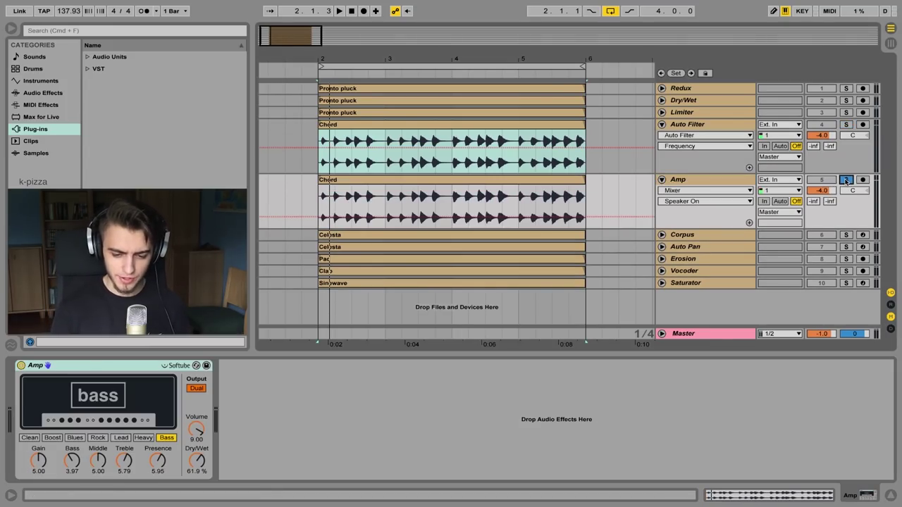
{"action": "left_click", "coordinate": [663, 124]}
{"action": "left_click", "coordinate": [432, 145]}
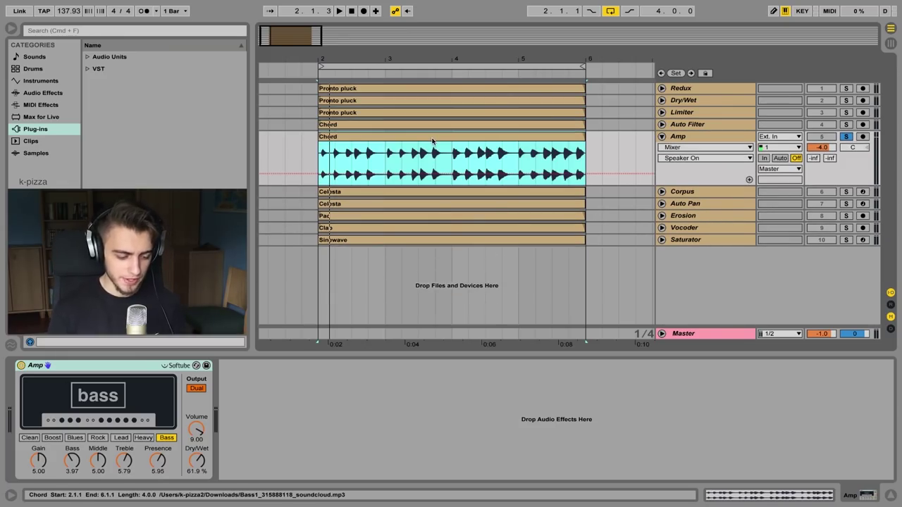
Bypass the Amp device and audition the dry chord clip from 2.1.1.
{"action": "left_click", "coordinate": [96, 367]}
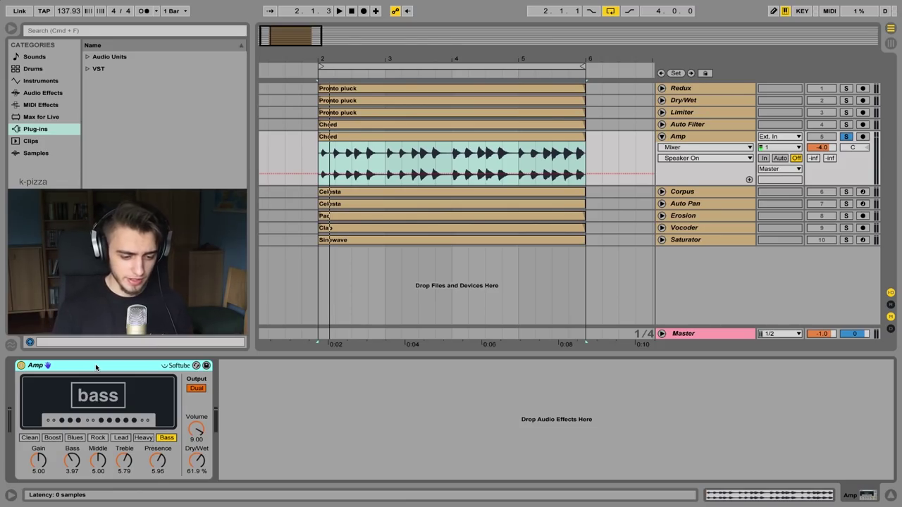
{"action": "left_click", "coordinate": [21, 365]}
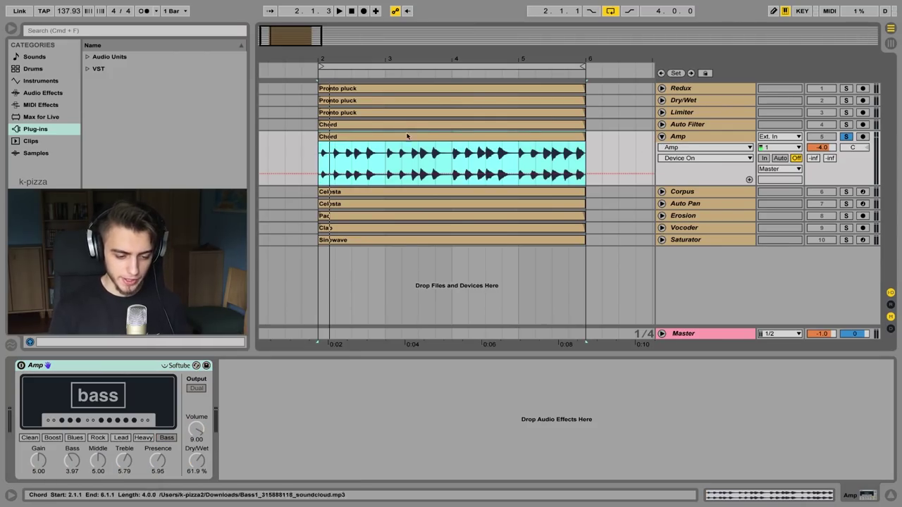
{"action": "left_click", "coordinate": [352, 145]}
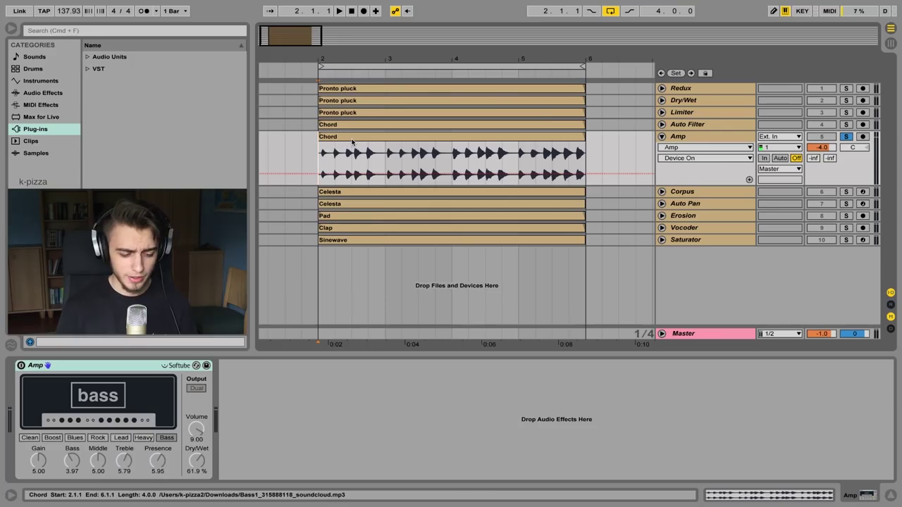
{"action": "key", "text": "space"}
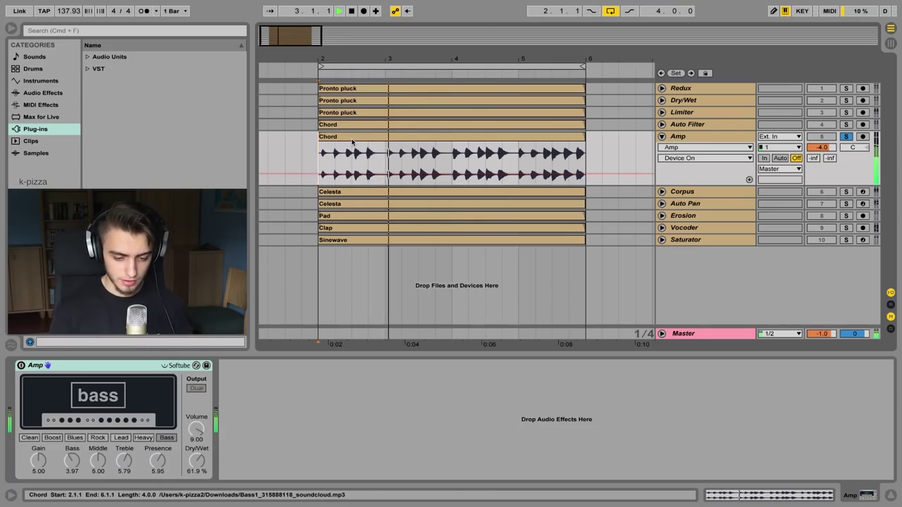
{"action": "key", "text": "space"}
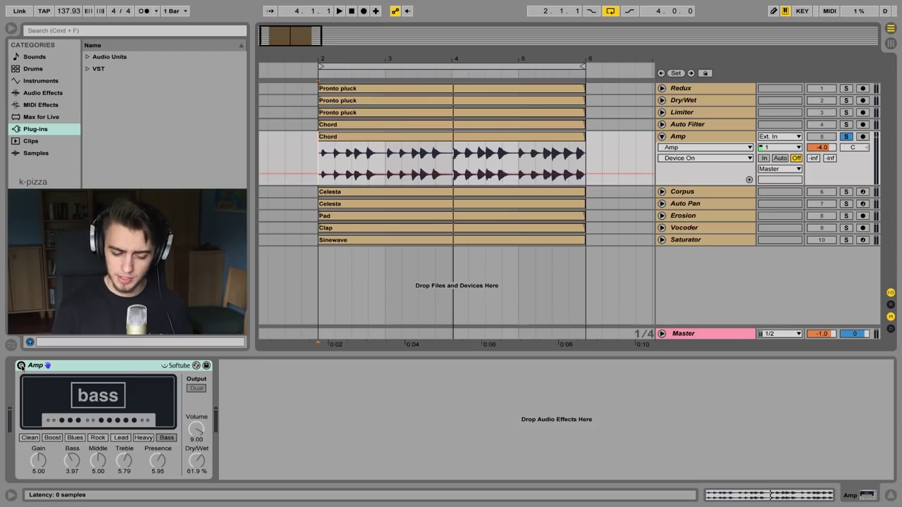
Turn the Amp device back on and audition the chord clip through its Bass model.
{"action": "left_click", "coordinate": [21, 366]}
{"action": "key", "text": "space"}
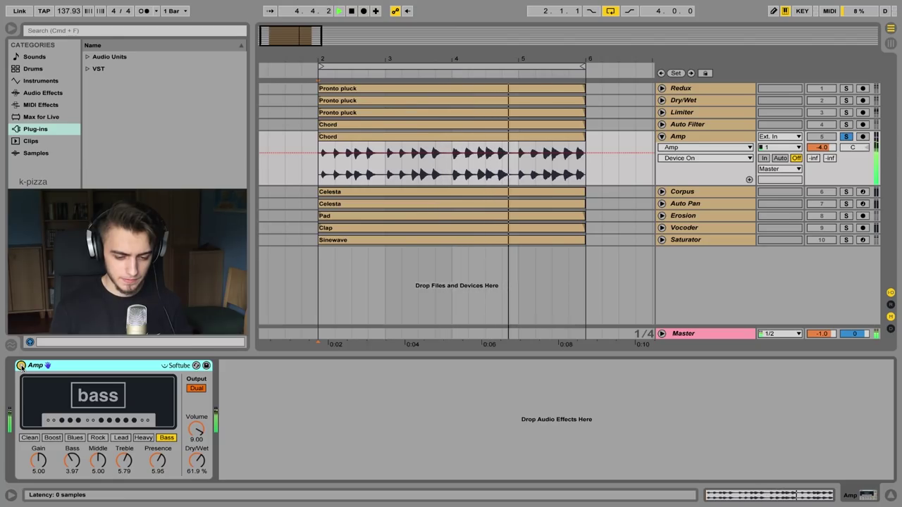
{"action": "key", "text": "space"}
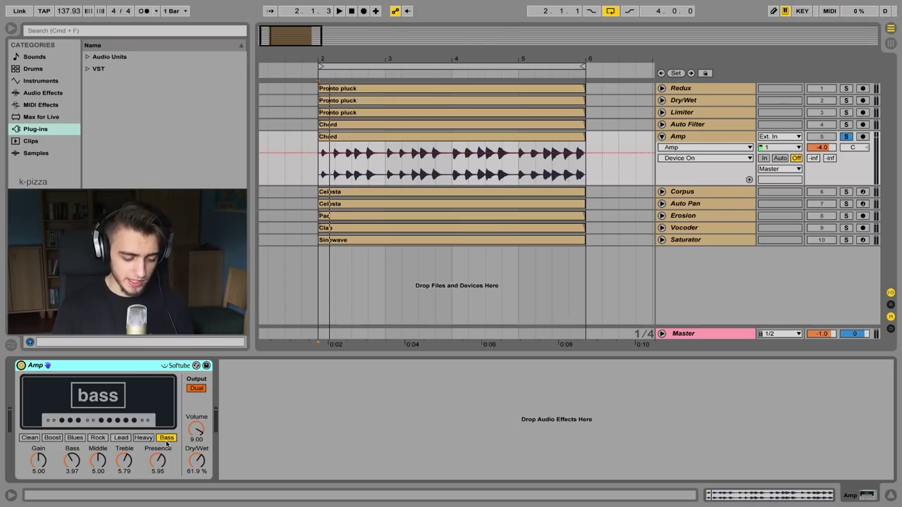
Audition the chord clip through the Clean and Blues amp models, and return the Amp to Bass.
{"action": "left_click", "coordinate": [74, 437]}
{"action": "left_click", "coordinate": [57, 439]}
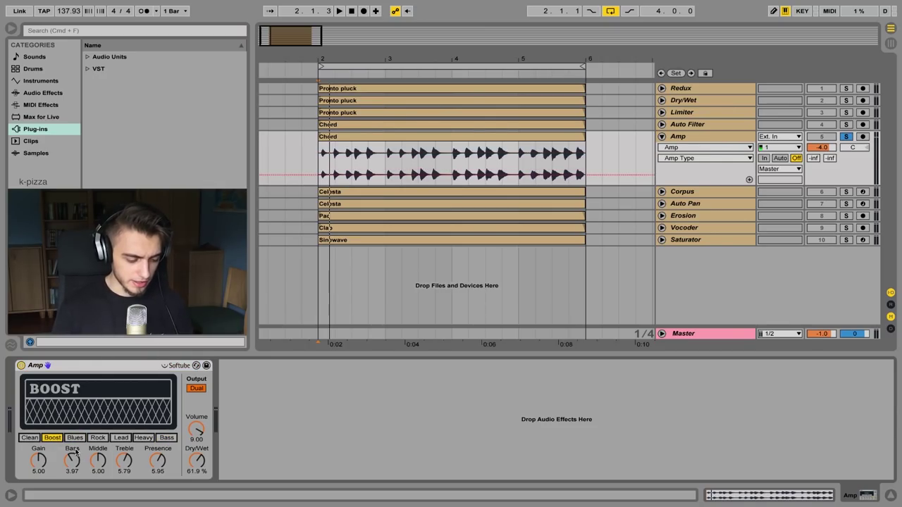
{"action": "left_click", "coordinate": [29, 438]}
{"action": "key", "text": "space"}
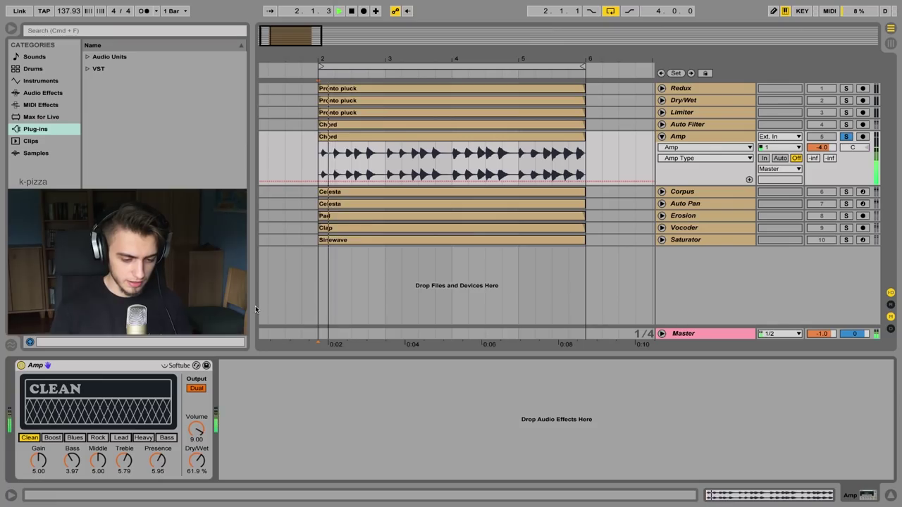
{"action": "key", "text": "space"}
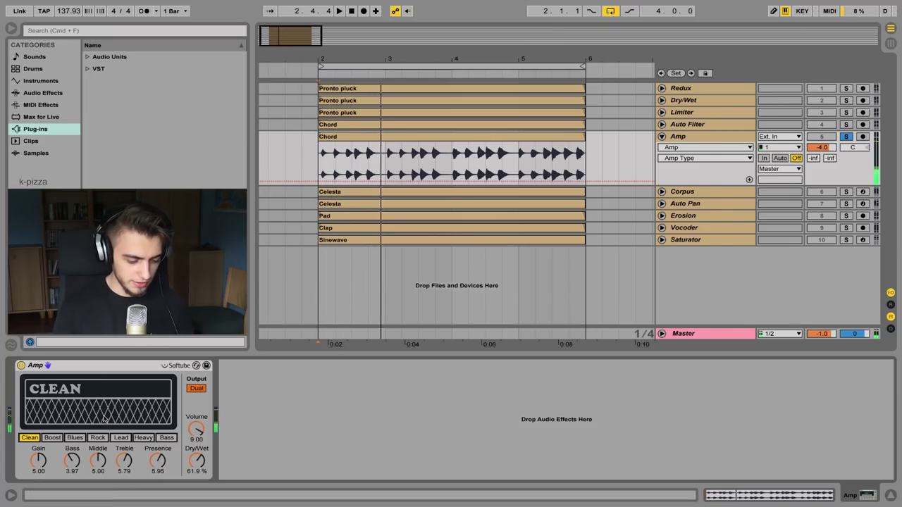
{"action": "left_click", "coordinate": [83, 438]}
{"action": "key", "text": "space"}
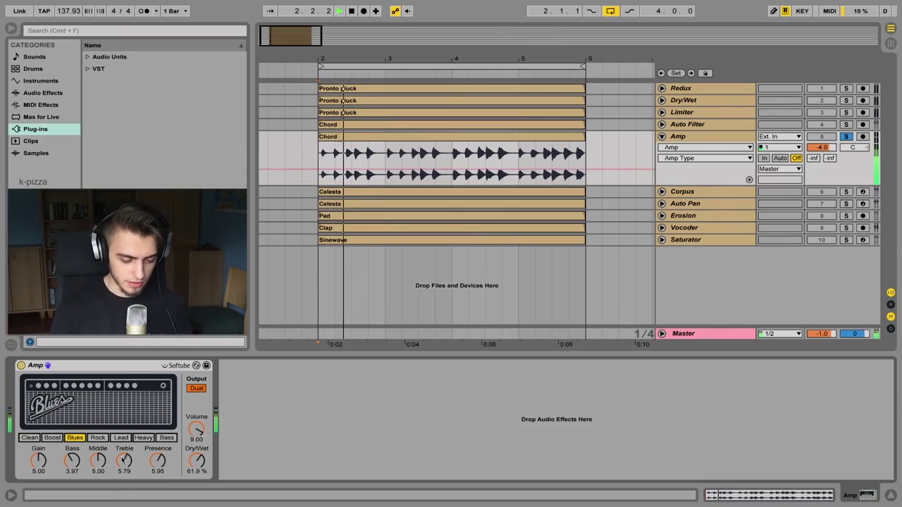
{"action": "left_click", "coordinate": [166, 437]}
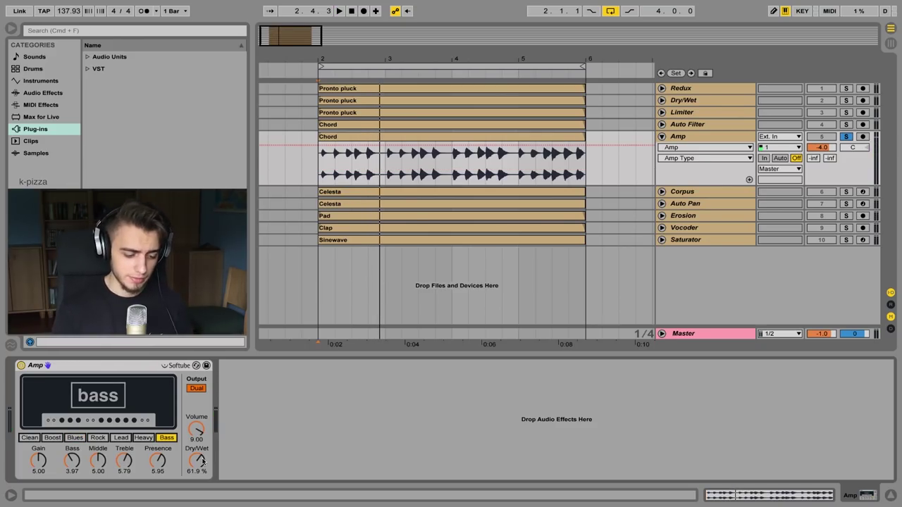
Try out the Amp's Dry/Wet amount and undo the change, and toggle its output between Dual and Mono.
{"action": "left_click_drag", "start_coordinate": [197, 462], "coordinate": [197, 493]}
{"action": "key", "text": "ctrl+z"}
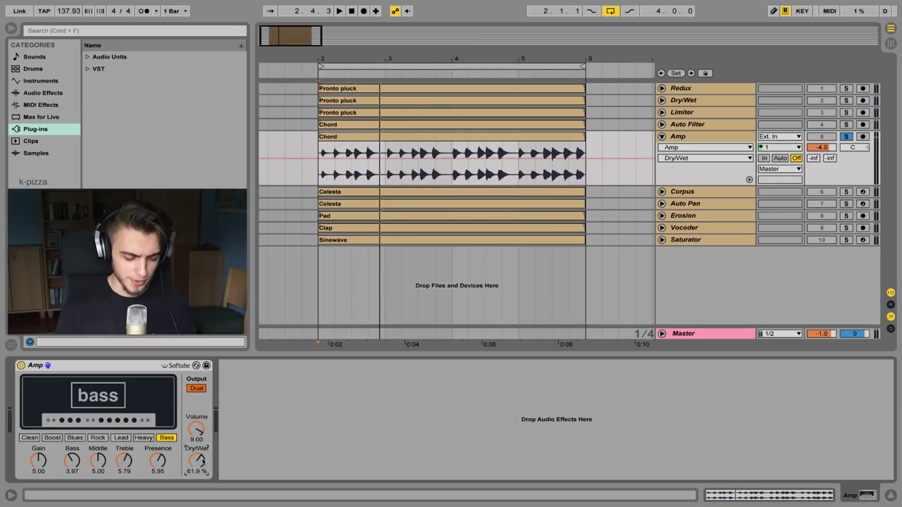
{"action": "left_click", "coordinate": [202, 392]}
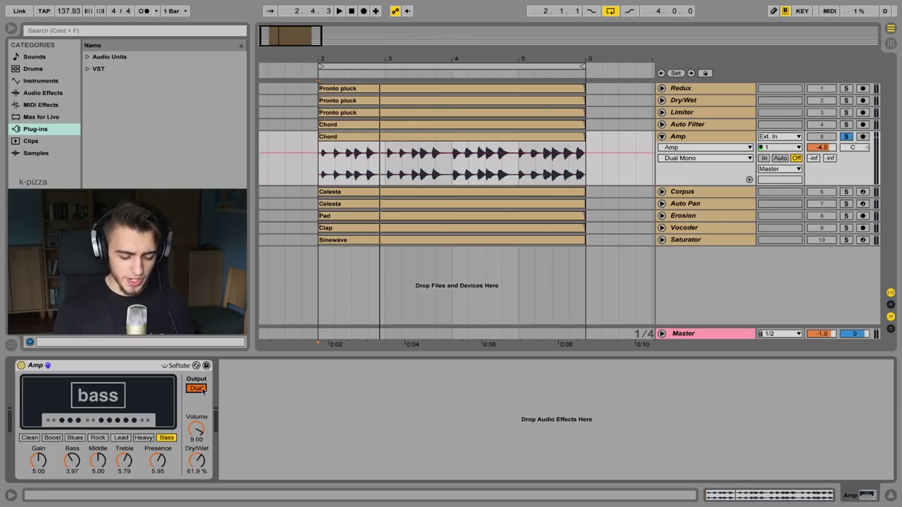
{"action": "left_click", "coordinate": [199, 391]}
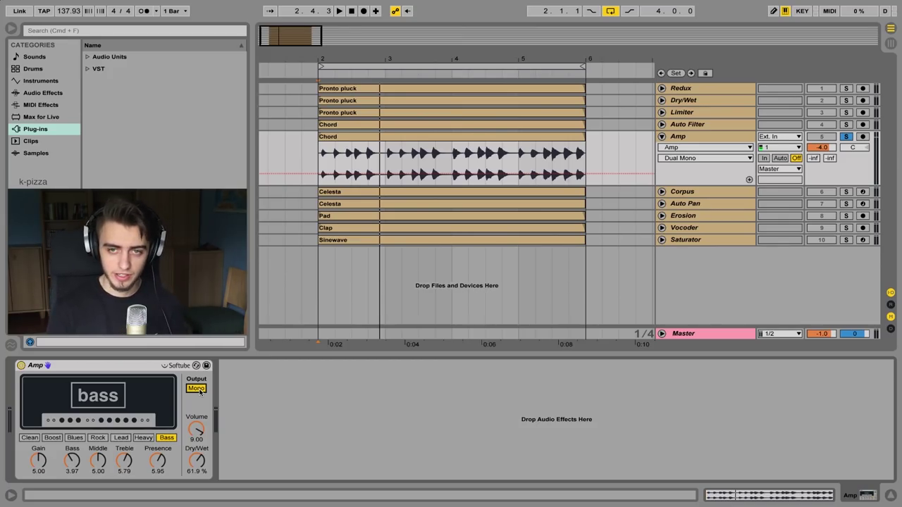
{"action": "left_click", "coordinate": [197, 389]}
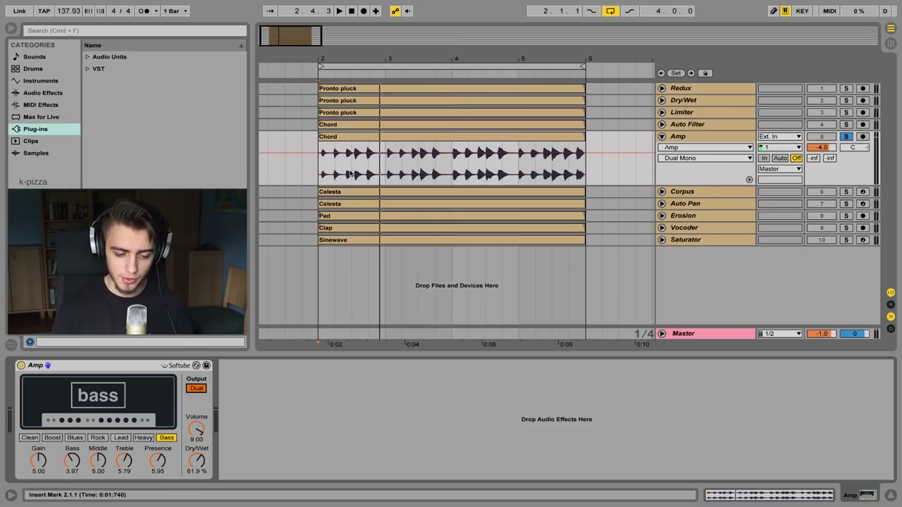
Compare the Amp's Mono and Dual output modes by playing the chord clip from 2.1.1 in each, leaving the output on Dual.
{"action": "left_click", "coordinate": [198, 389]}
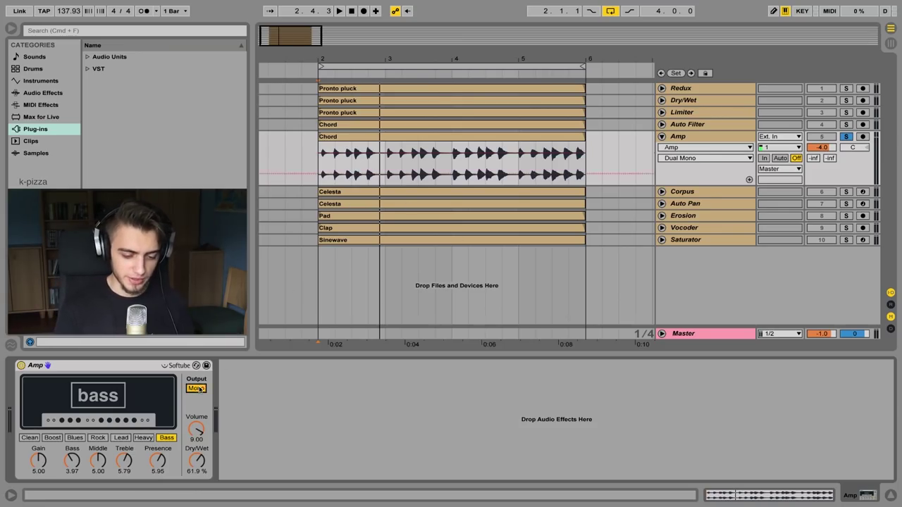
{"action": "left_click", "coordinate": [321, 157]}
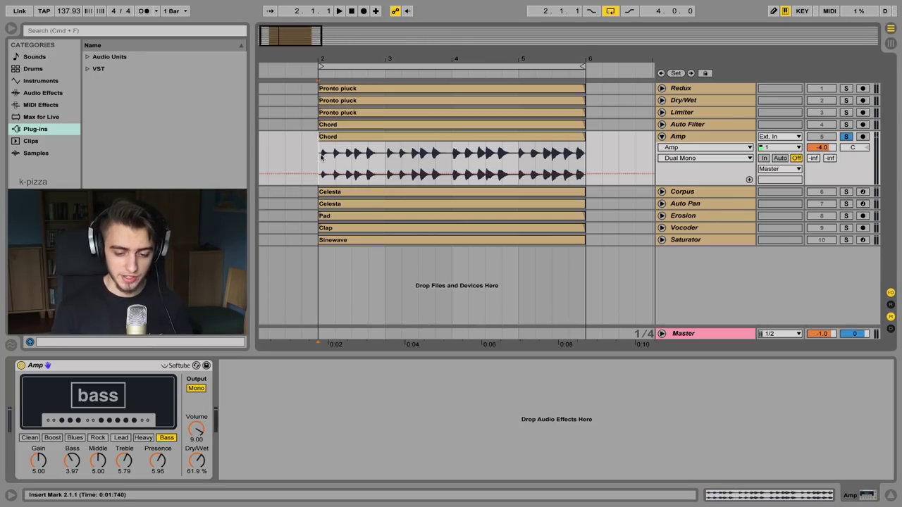
{"action": "key", "text": "space"}
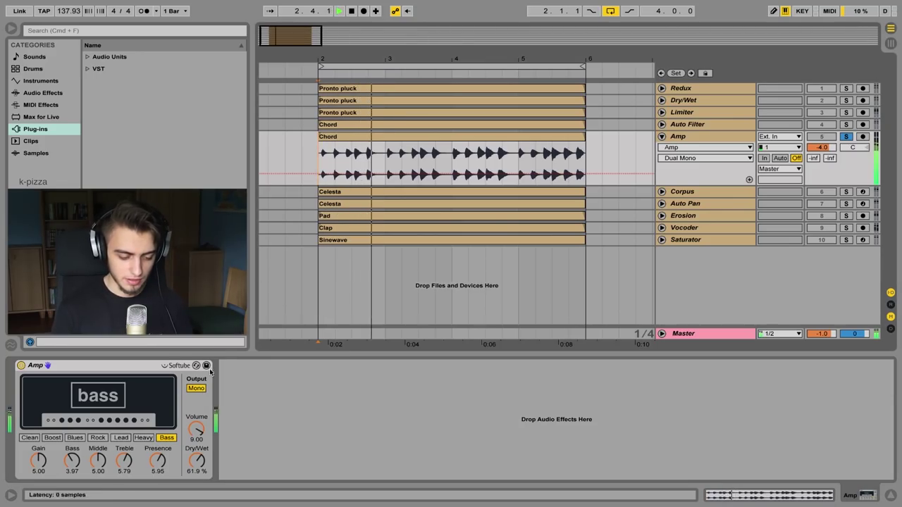
{"action": "key", "text": "space"}
{"action": "left_click", "coordinate": [196, 389]}
{"action": "key", "text": "space"}
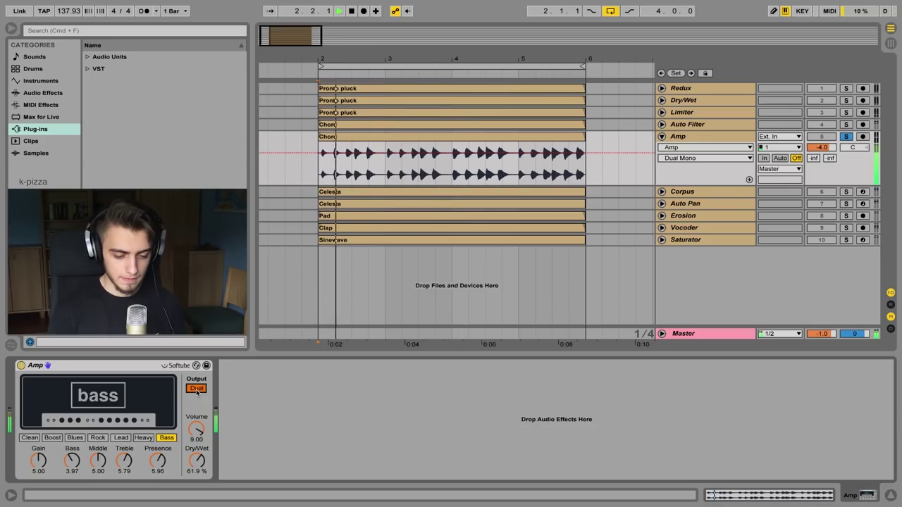
{"action": "key", "text": "space"}
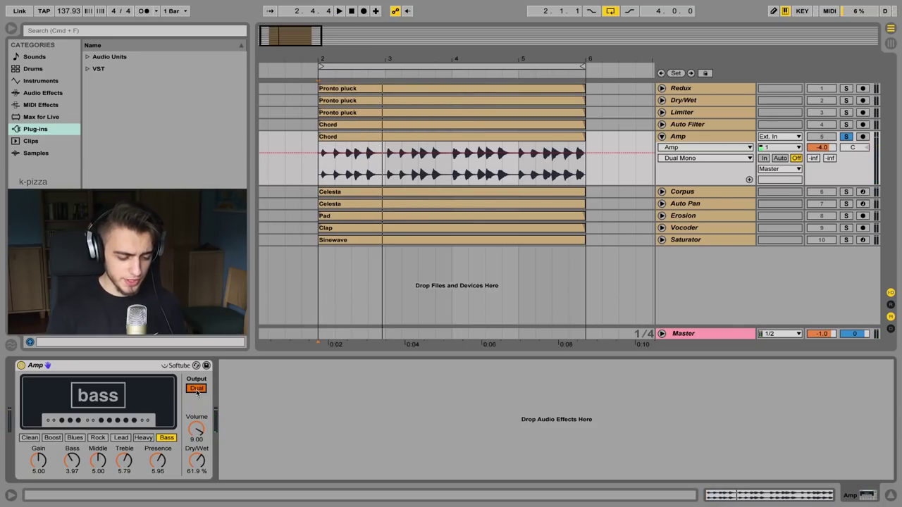
{"action": "left_click", "coordinate": [201, 392]}
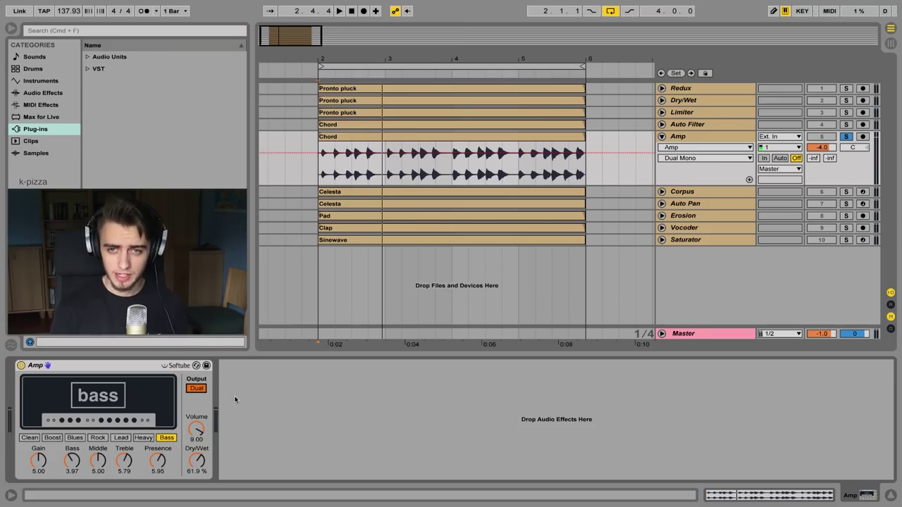
Cycle through the Lead, Rock, Blues, Boost and Clean amp models, returning to Bass with Dual output.
{"action": "left_click", "coordinate": [125, 438]}
{"action": "left_click", "coordinate": [98, 438]}
{"action": "left_click", "coordinate": [83, 439]}
{"action": "left_click", "coordinate": [55, 440]}
{"action": "left_click", "coordinate": [32, 440]}
{"action": "left_click", "coordinate": [162, 440]}
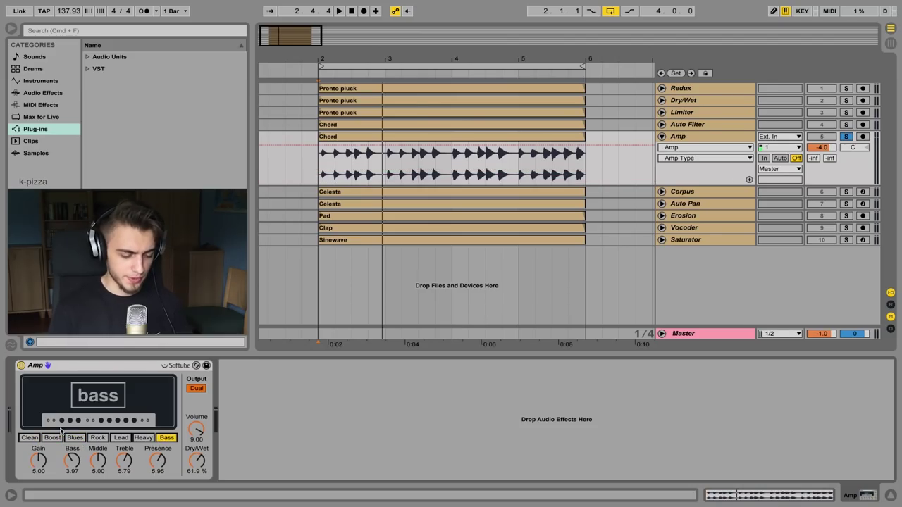
{"action": "left_click", "coordinate": [30, 439]}
{"action": "left_click", "coordinate": [52, 439]}
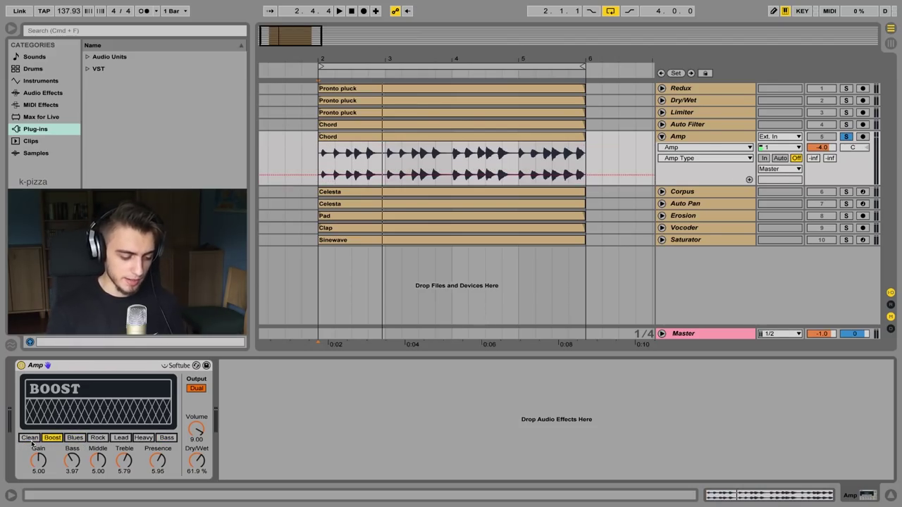
{"action": "left_click", "coordinate": [30, 439]}
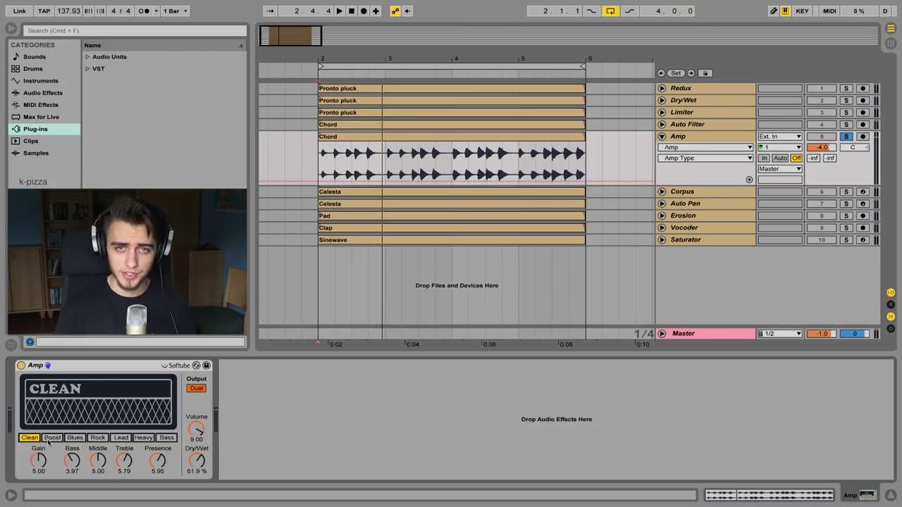
{"action": "left_click", "coordinate": [166, 437]}
{"action": "left_click", "coordinate": [197, 389]}
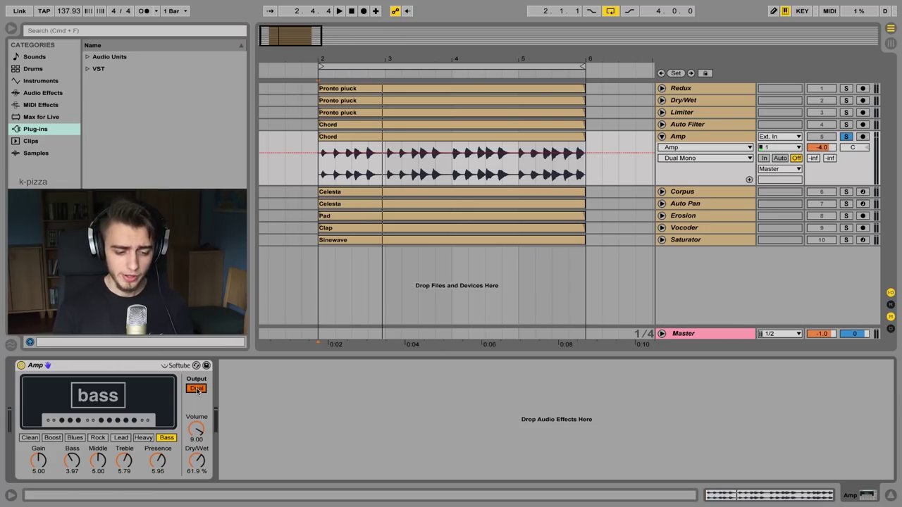
Fold the Amp track, and select and solo the Corpus track.
{"action": "left_click", "coordinate": [662, 137]}
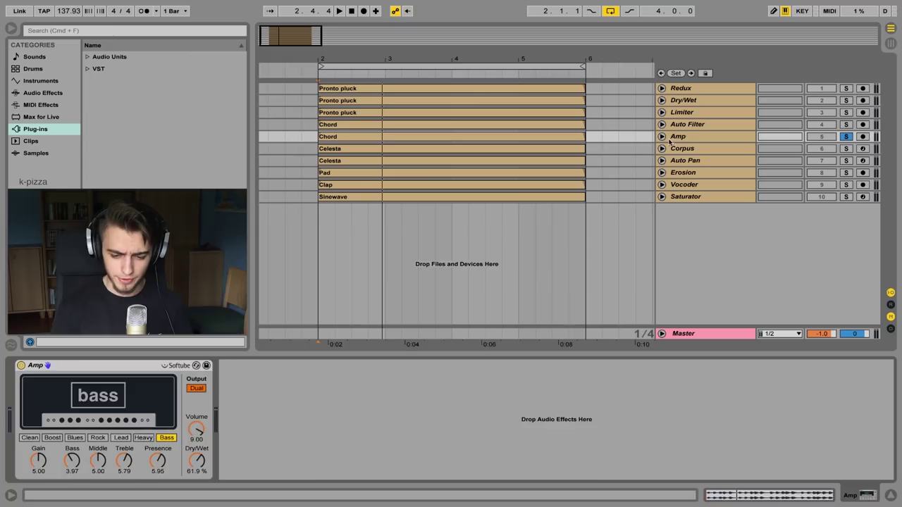
{"action": "left_click", "coordinate": [678, 149]}
{"action": "left_click", "coordinate": [847, 149]}
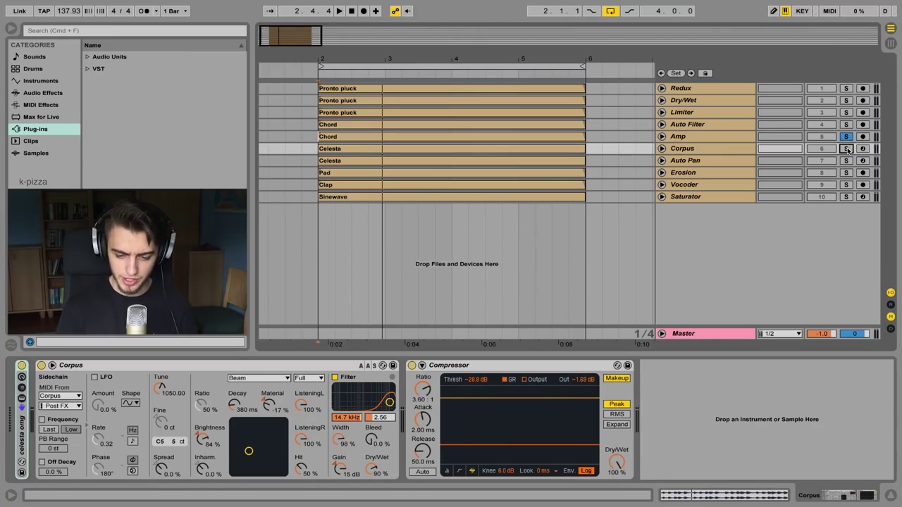
Unfold the Corpus track, switch its Corpus device off, and play the Celesta clip from 2.1.1 without the effect.
{"action": "left_click", "coordinate": [662, 148]}
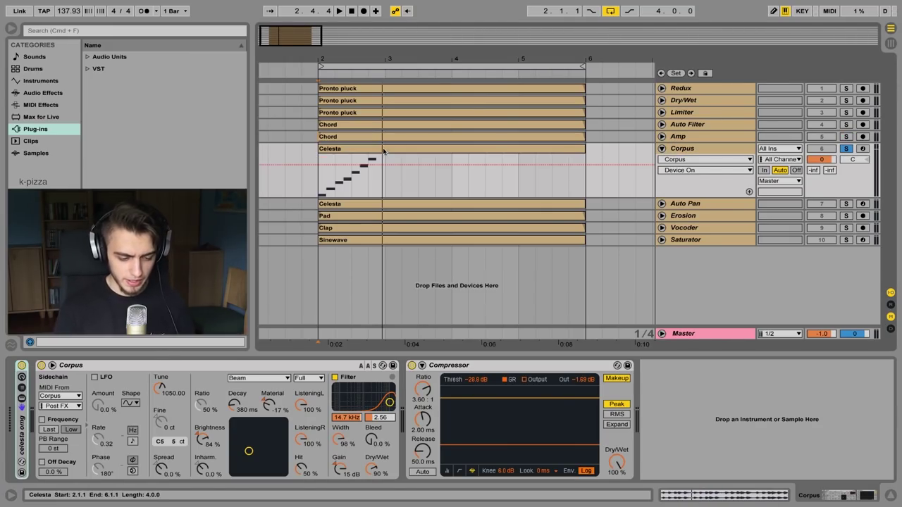
{"action": "left_click", "coordinate": [557, 180]}
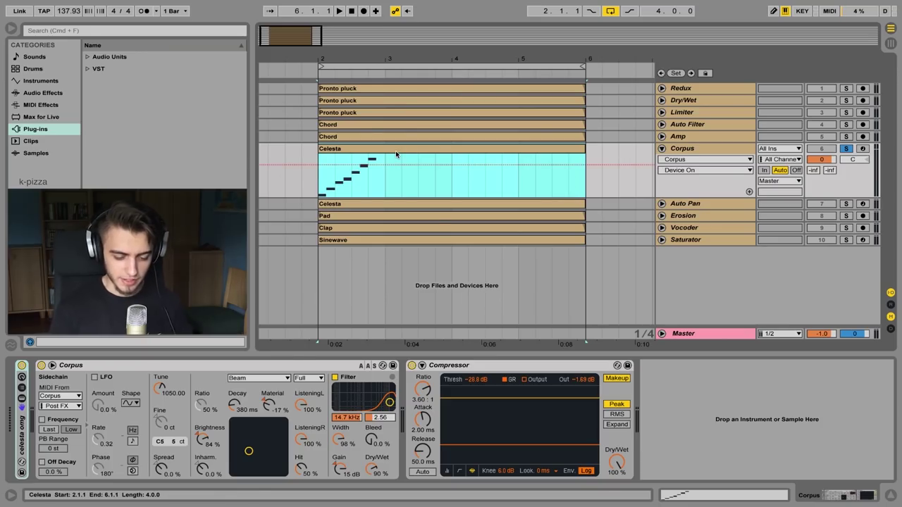
{"action": "left_click", "coordinate": [40, 366]}
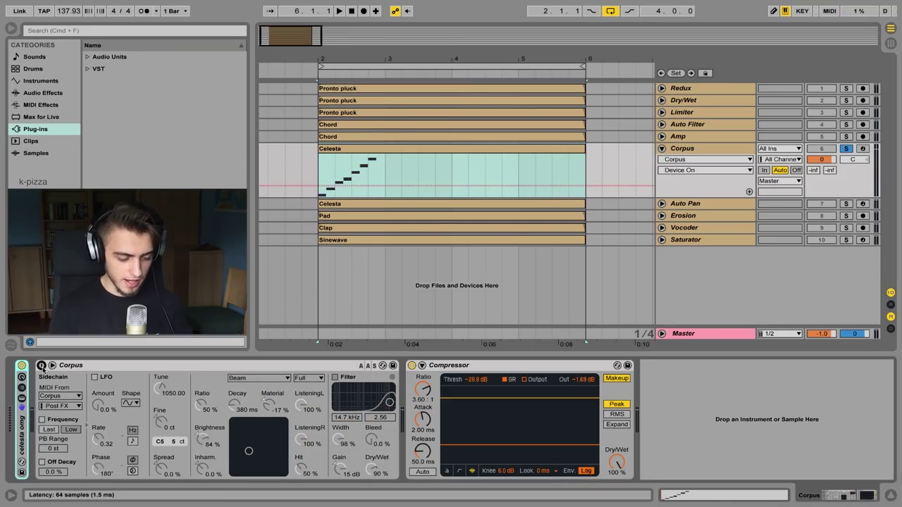
{"action": "left_click", "coordinate": [354, 153]}
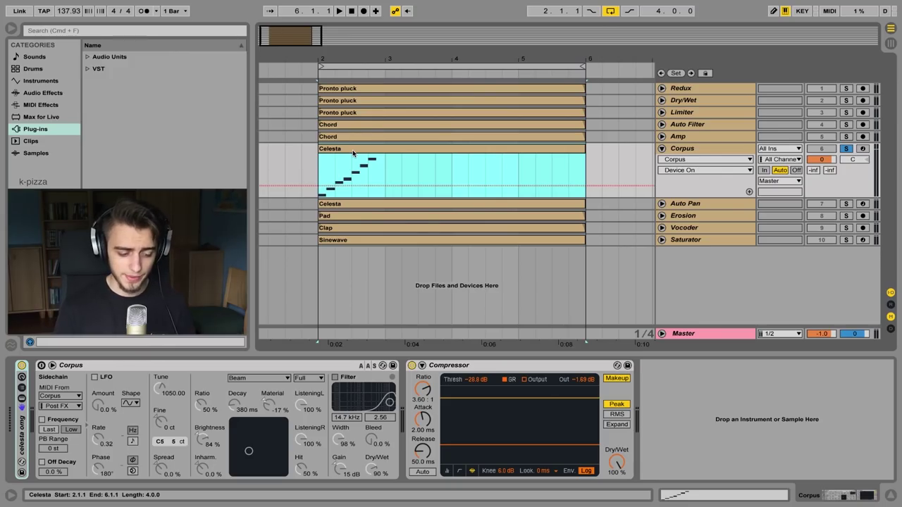
{"action": "key", "text": "space"}
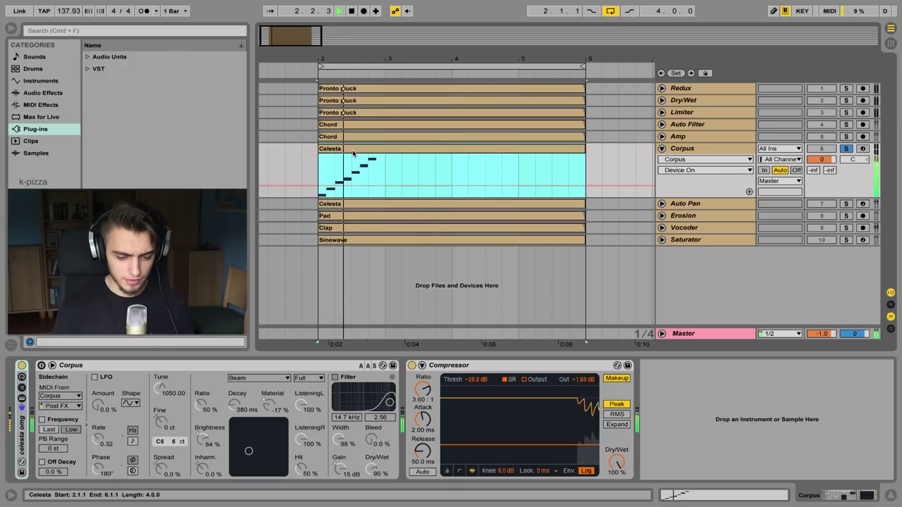
{"action": "key", "text": "space"}
Switch the Corpus device back on and play the Celesta clip, toggling the device off and on to compare, leaving it on.
{"action": "left_click", "coordinate": [41, 366]}
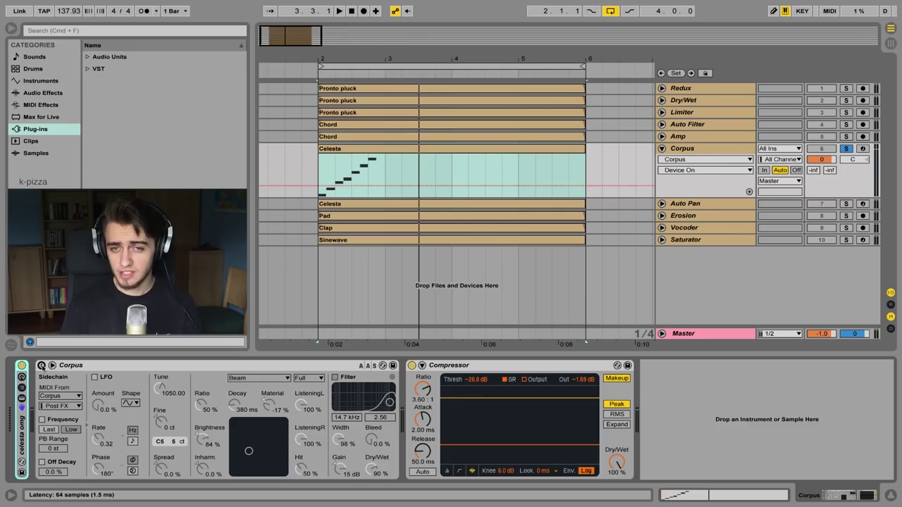
{"action": "left_click", "coordinate": [40, 366]}
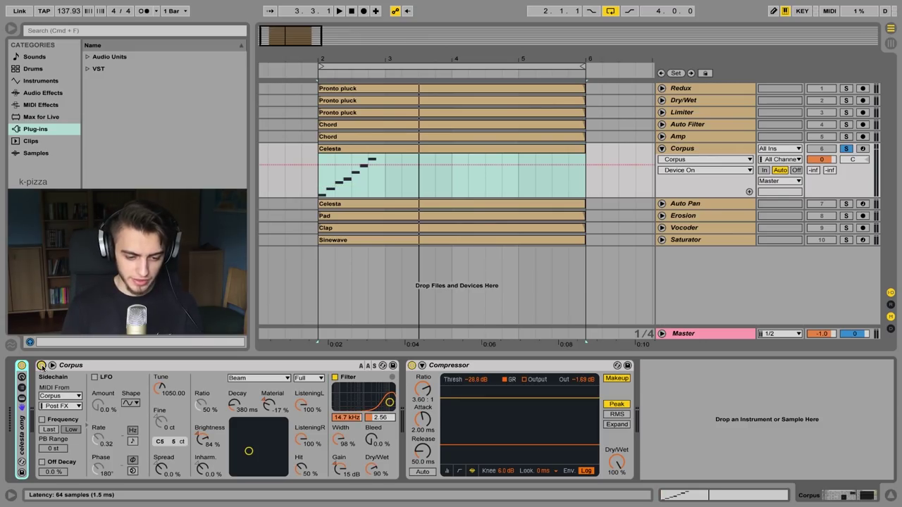
{"action": "left_click", "coordinate": [340, 150]}
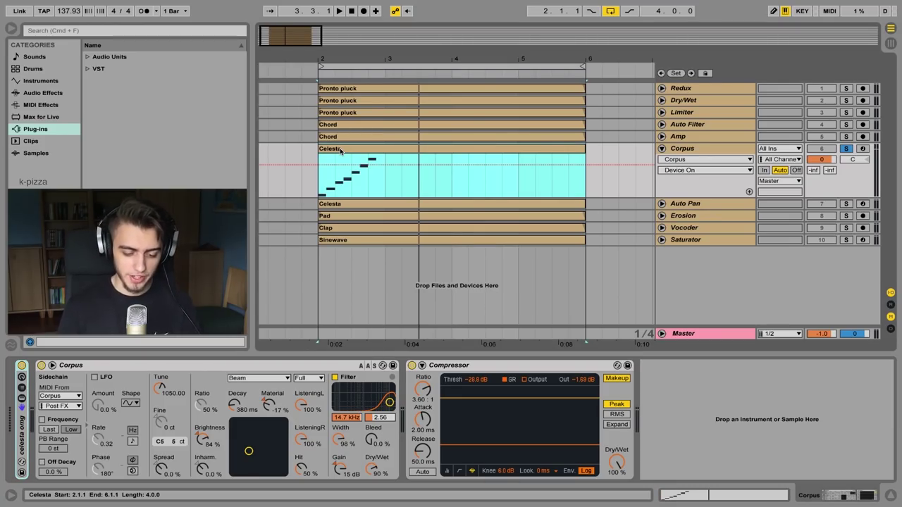
{"action": "key", "text": "space"}
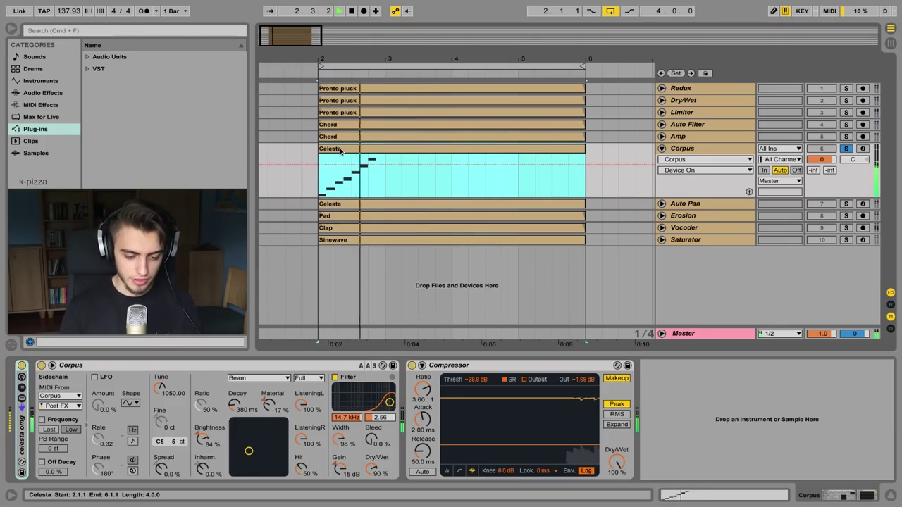
{"action": "left_click", "coordinate": [42, 366]}
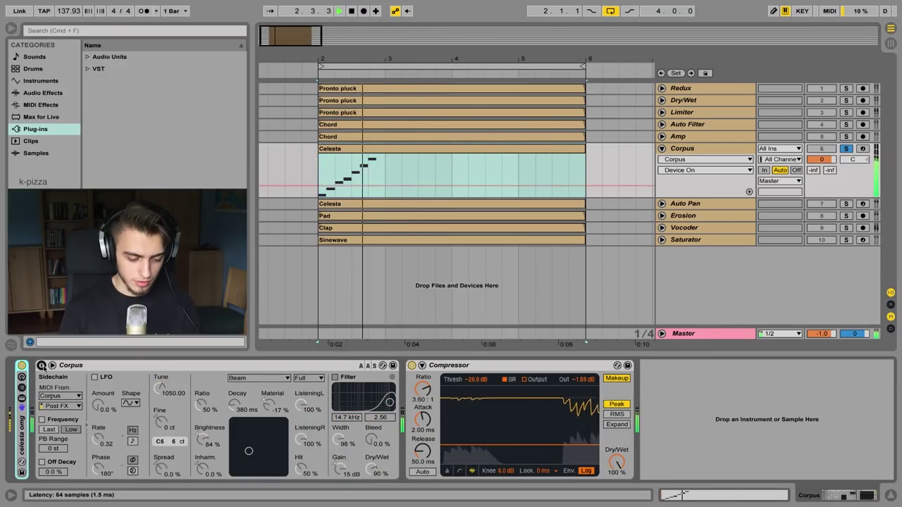
{"action": "left_click", "coordinate": [42, 366]}
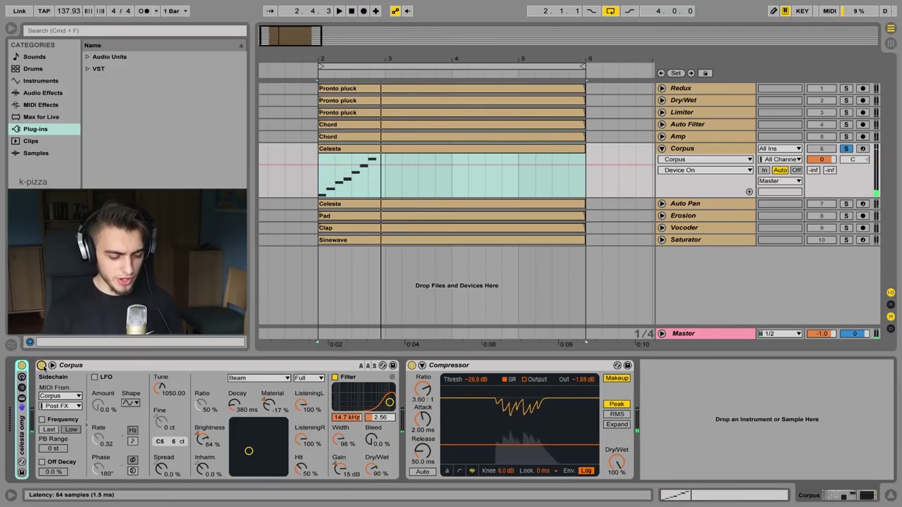
Look through the Corpus resonance types from Beam to Tube, keeping Beam selected.
{"action": "left_click", "coordinate": [267, 378]}
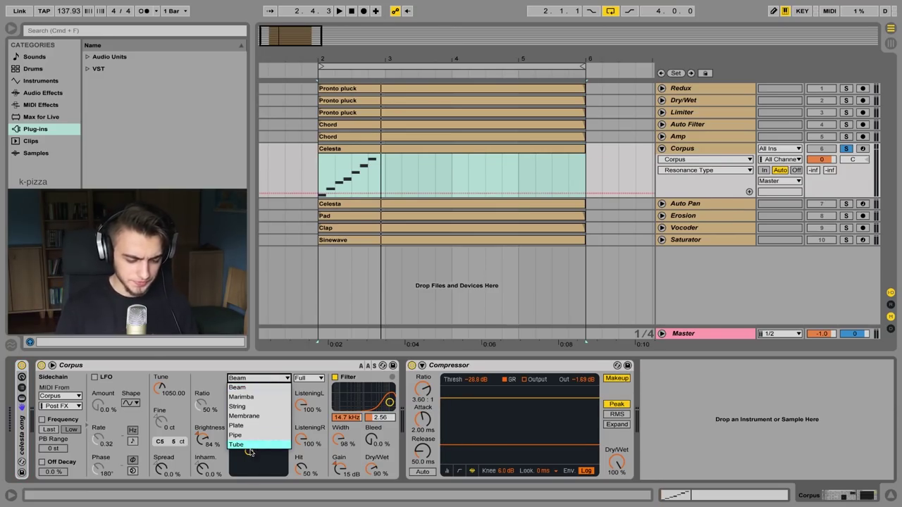
{"action": "left_click", "coordinate": [259, 381]}
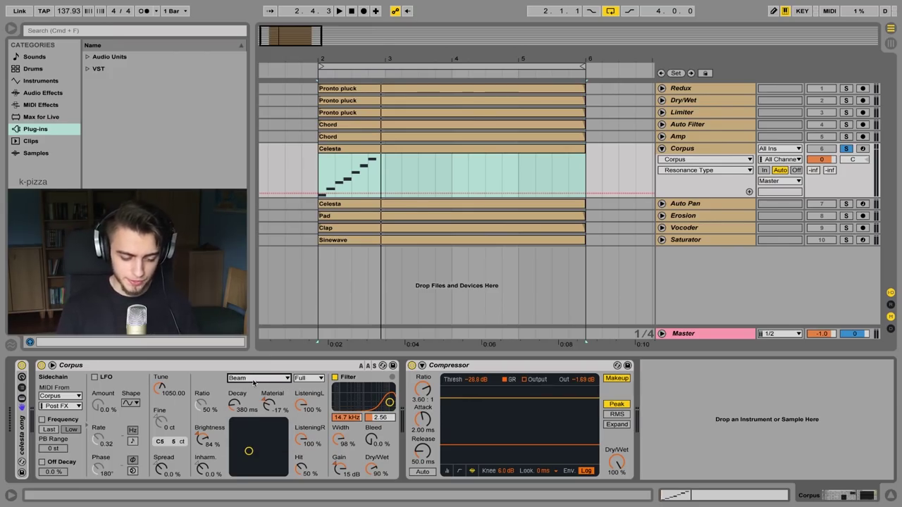
{"action": "left_click", "coordinate": [246, 379]}
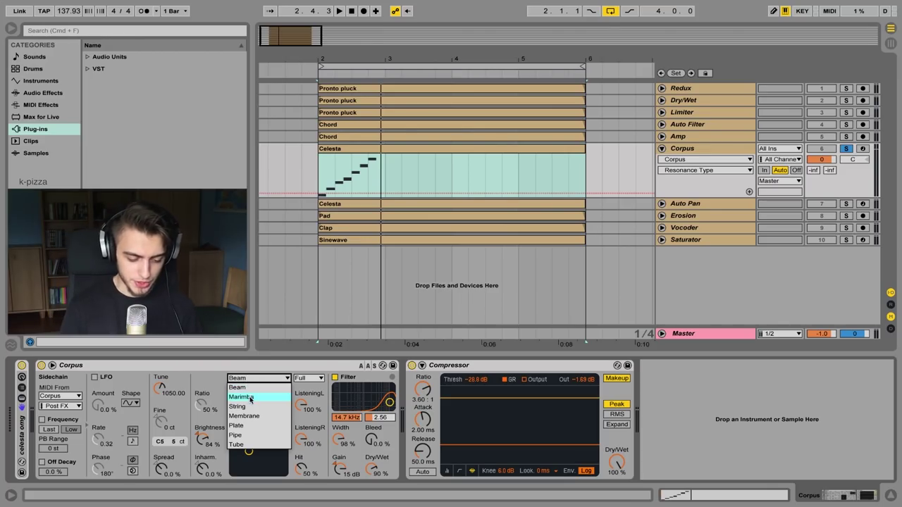
{"action": "left_click", "coordinate": [243, 380]}
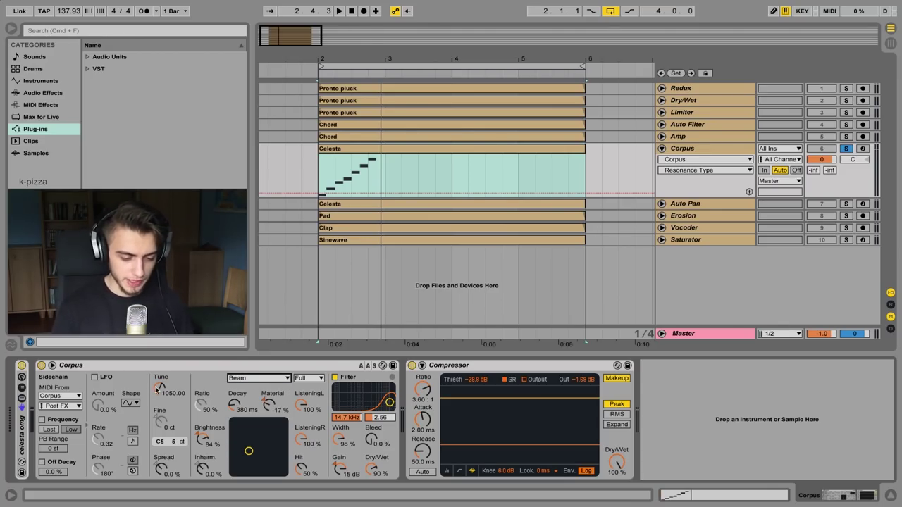
Sweep the Corpus Tune down to 16.35 while the Celesta clip plays, stop playback, and undo the Tune change.
{"action": "key", "text": "space"}
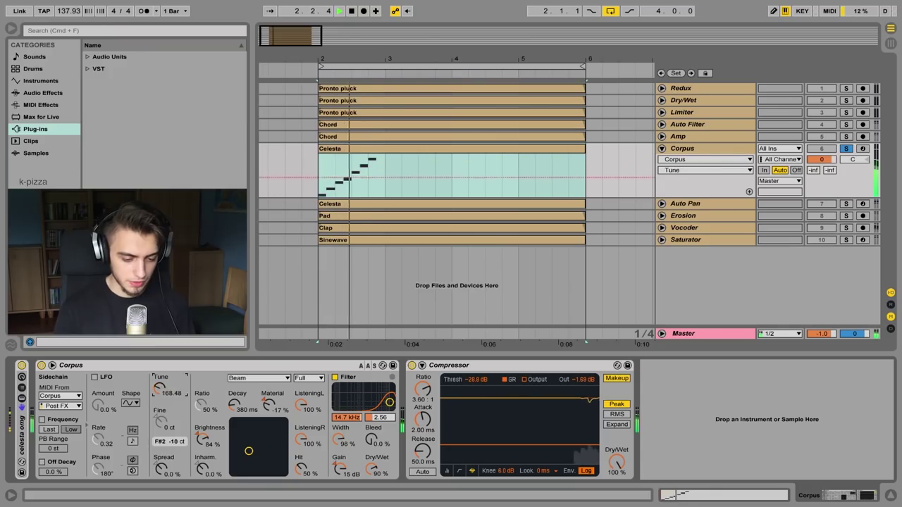
{"action": "left_click_drag", "start_coordinate": [161, 387], "coordinate": [161, 487]}
{"action": "key", "text": "space"}
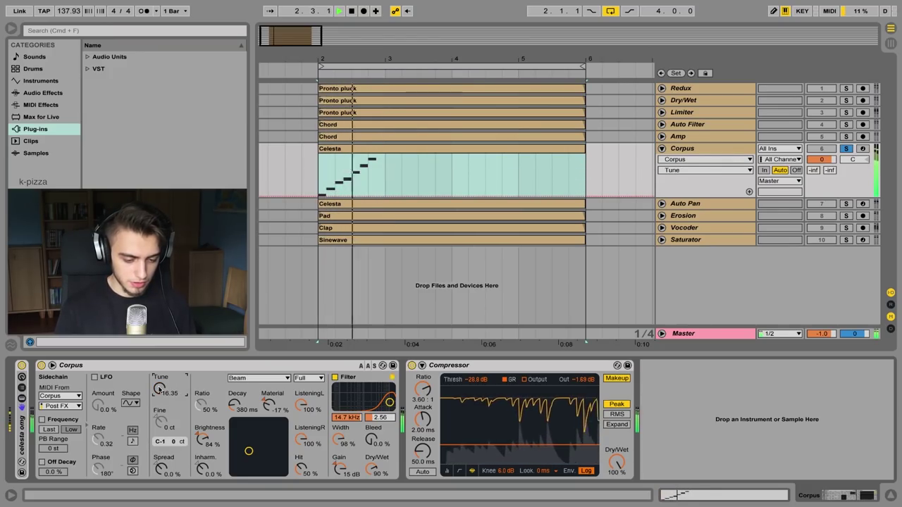
{"action": "key", "text": "super+z"}
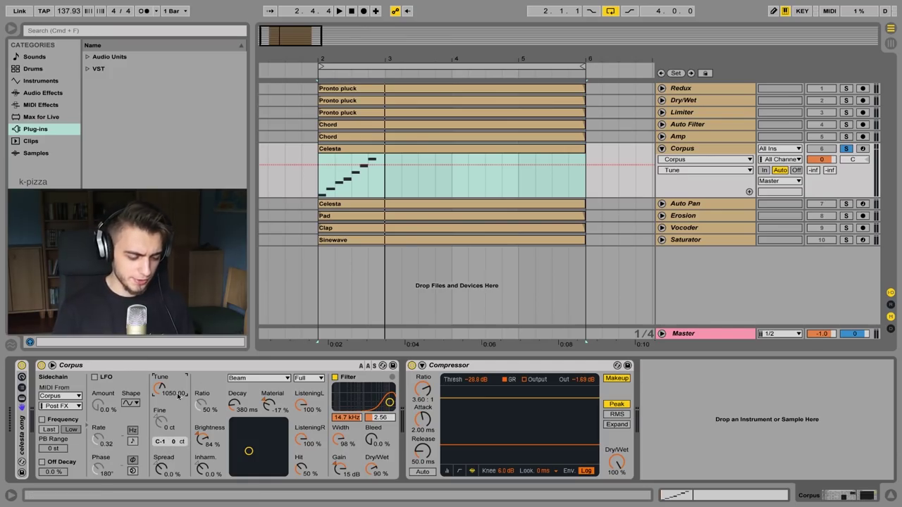
Keep Beam resonance, raise the Corpus Decay to 19.8 s while auditioning the clip, and bring it down to 1.81 s.
{"action": "left_click", "coordinate": [239, 381]}
{"action": "left_click", "coordinate": [239, 380]}
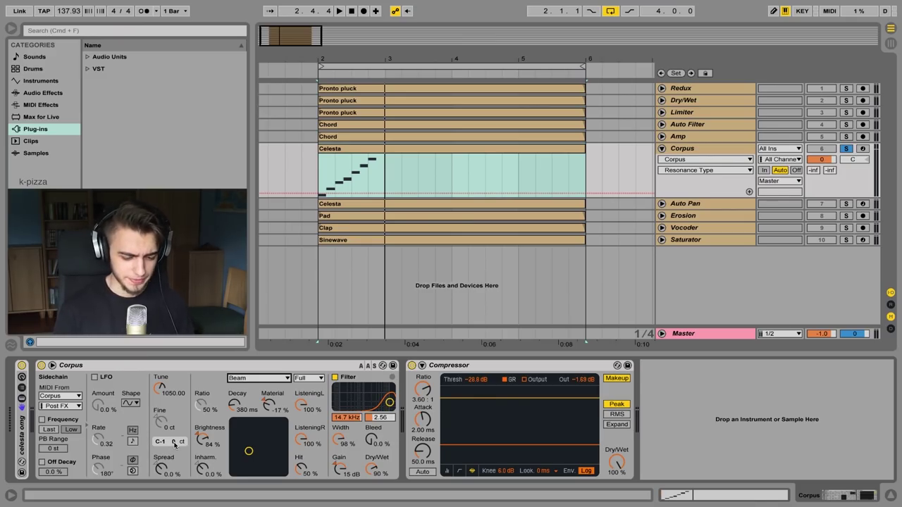
{"action": "left_click", "coordinate": [234, 406]}
{"action": "left_click_drag", "start_coordinate": [234, 406], "coordinate": [234, 356]}
{"action": "key", "text": "space"}
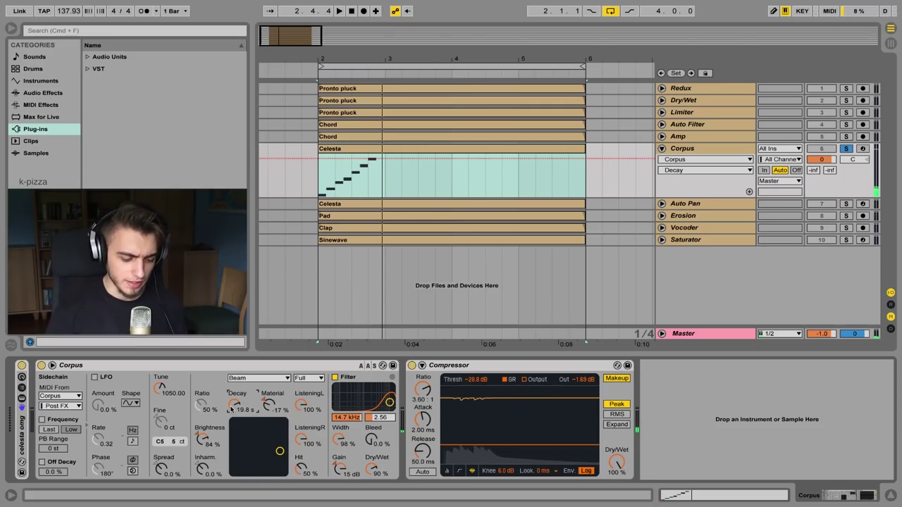
{"action": "left_click_drag", "start_coordinate": [234, 407], "coordinate": [233, 430]}
Shift the Corpus filter to 9.86 kHz with a width value of 1.79, and keep the resonance type on Beam.
{"action": "mouse_move", "coordinate": [389, 403]}
{"action": "left_mouse_down"}
{"action": "mouse_move", "coordinate": [368, 400]}
{"action": "mouse_move", "coordinate": [385, 403]}
{"action": "left_mouse_up"}
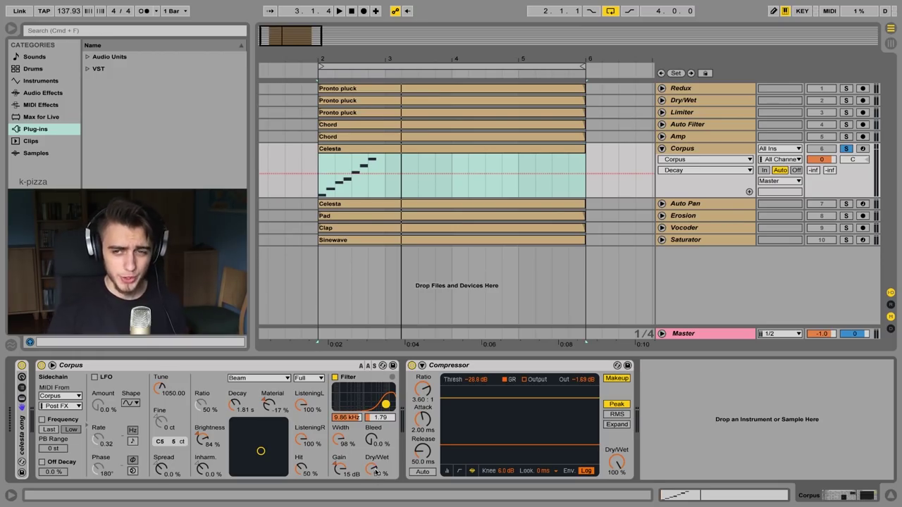
{"action": "left_click", "coordinate": [238, 379]}
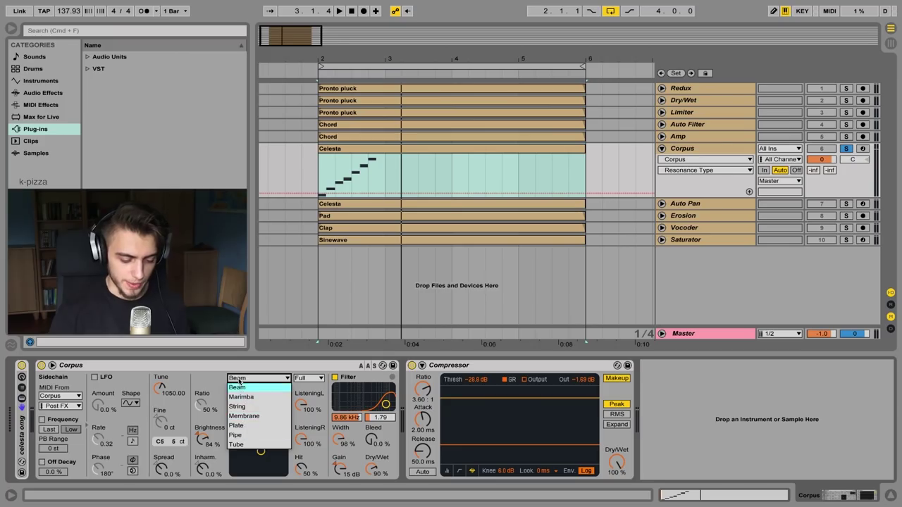
{"action": "left_click", "coordinate": [240, 387]}
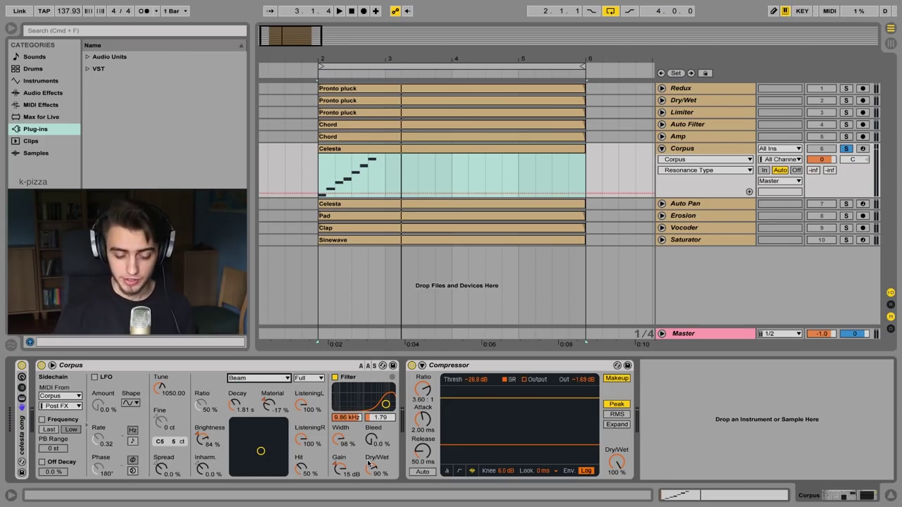
Fold the Corpus track, unfold and solo the Auto Pan track, and select its Celesta clip.
{"action": "left_click", "coordinate": [746, 164]}
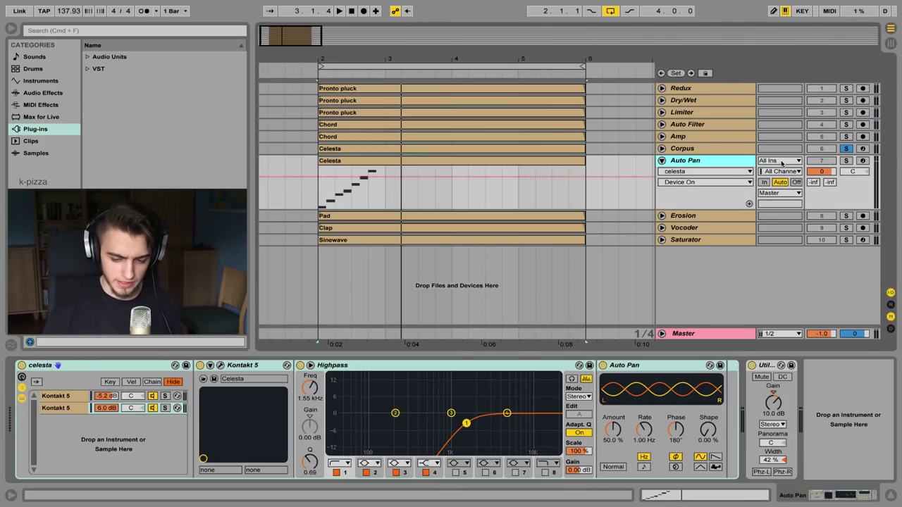
{"action": "left_click", "coordinate": [846, 161]}
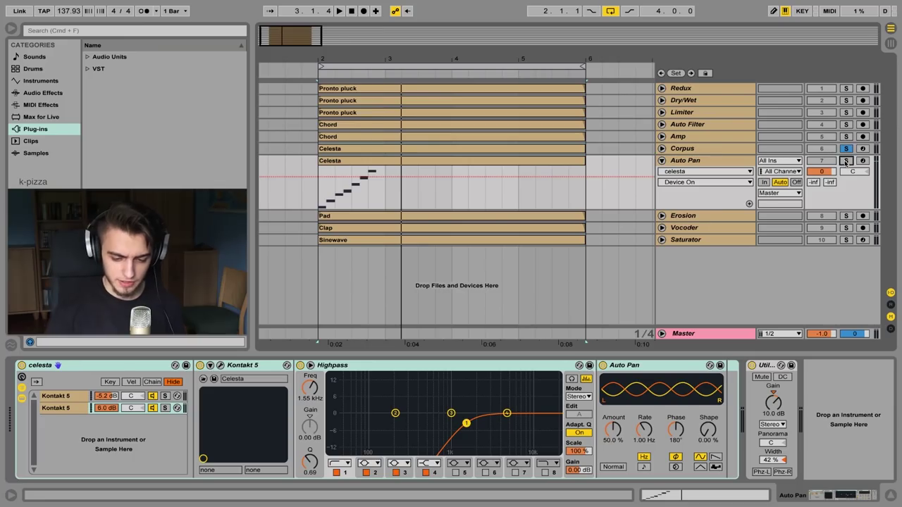
{"action": "left_click", "coordinate": [535, 164]}
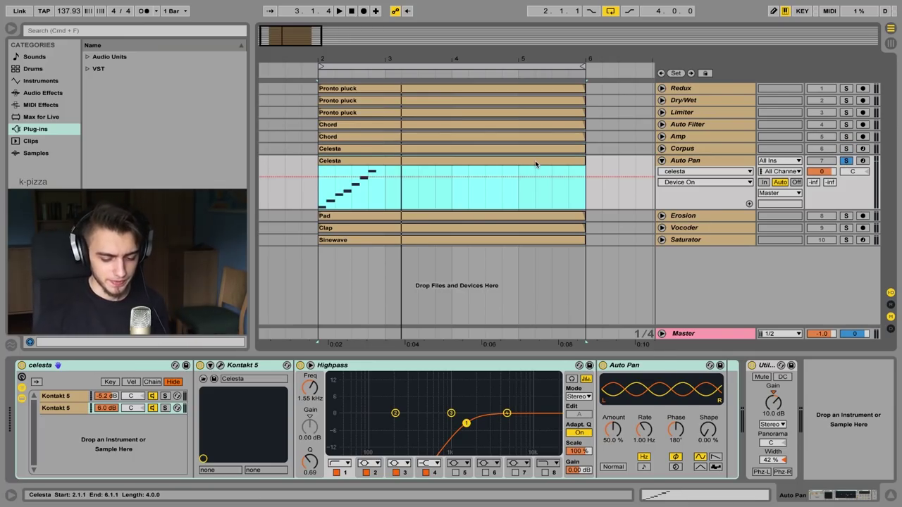
Place a copy of Auto Pan after Utility with Amount at 100%, and play the clip with the Utility gain at 18.9 dB.
{"action": "left_click", "coordinate": [802, 386]}
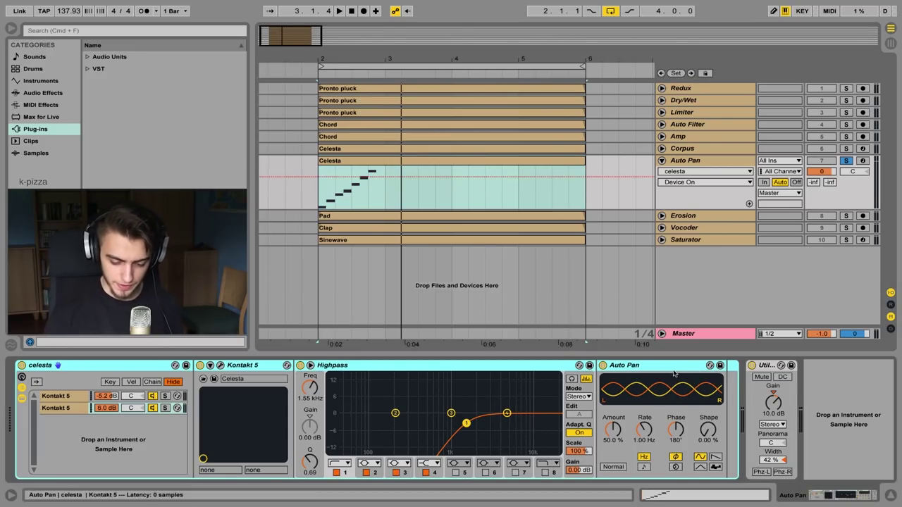
{"action": "key", "text": "ctrl+d"}
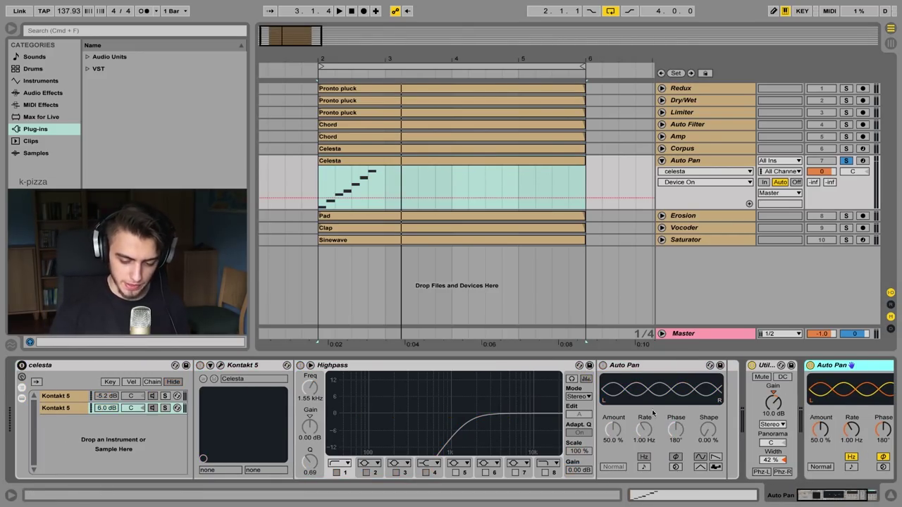
{"action": "scroll", "coordinate": [740, 375], "scroll_direction": "right", "scroll_amount": 3}
{"action": "left_click_drag", "start_coordinate": [713, 428], "coordinate": [712, 431]}
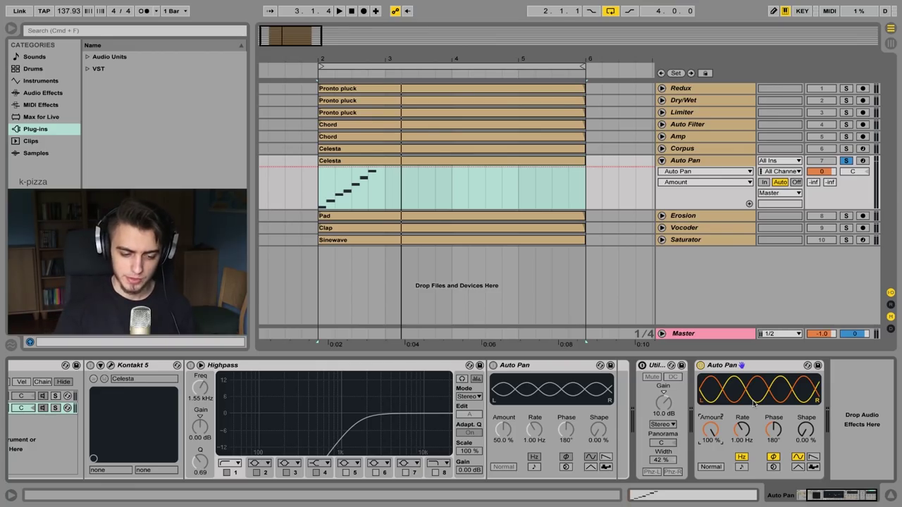
{"action": "key", "text": "space"}
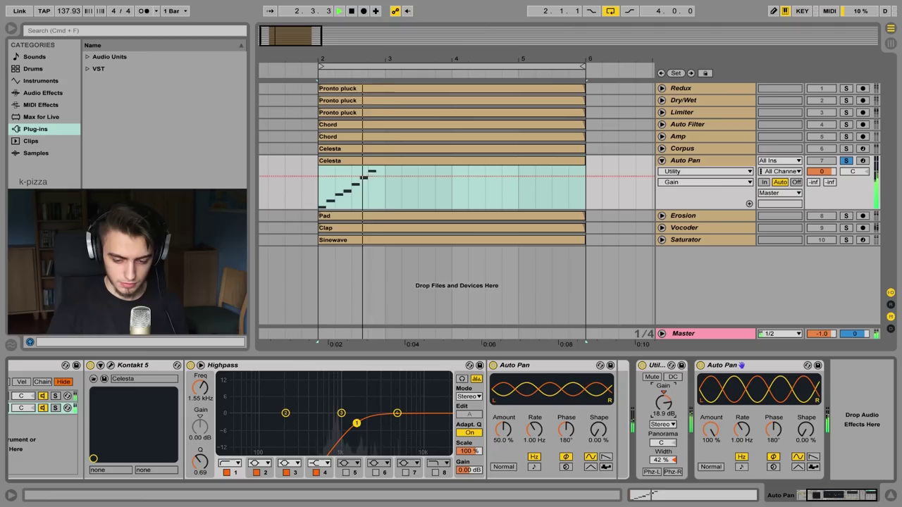
{"action": "key", "text": "space"}
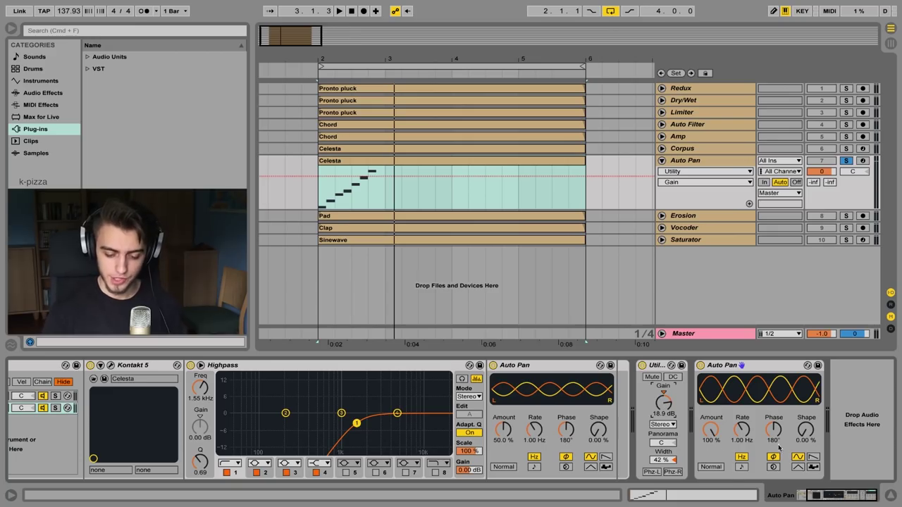
Remove the Auto Pan copy after Utility, and move the 6.0 dB Kontakt 5 chain above the other chain and solo it.
{"action": "left_click", "coordinate": [43, 396]}
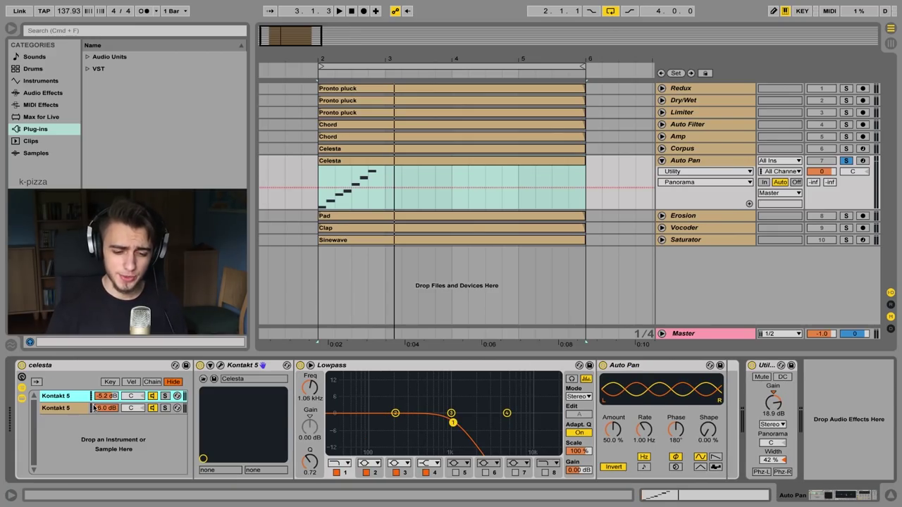
{"action": "left_click_drag", "start_coordinate": [93, 408], "coordinate": [75, 397]}
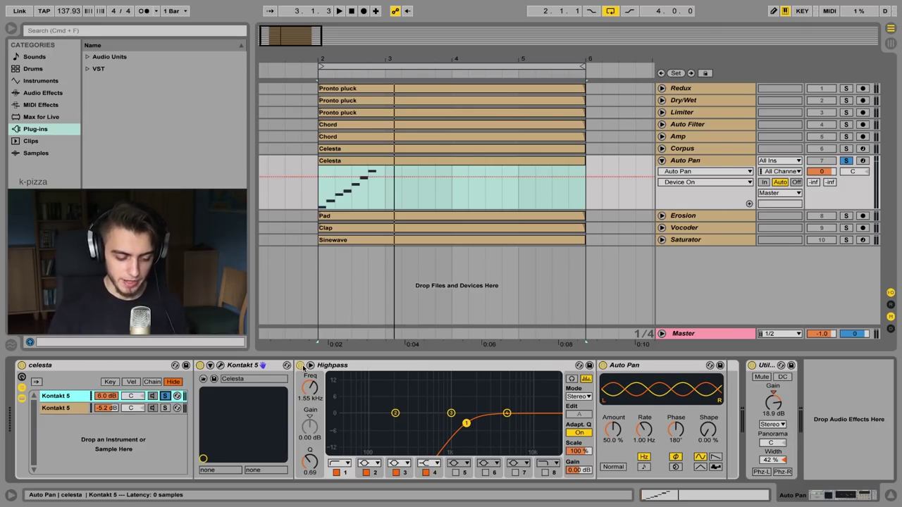
Play the soloed Kontakt 5 chain with its Auto Pan switched off, stop playback, and switch Auto Pan back on.
{"action": "key", "text": "space"}
{"action": "left_click", "coordinate": [603, 365]}
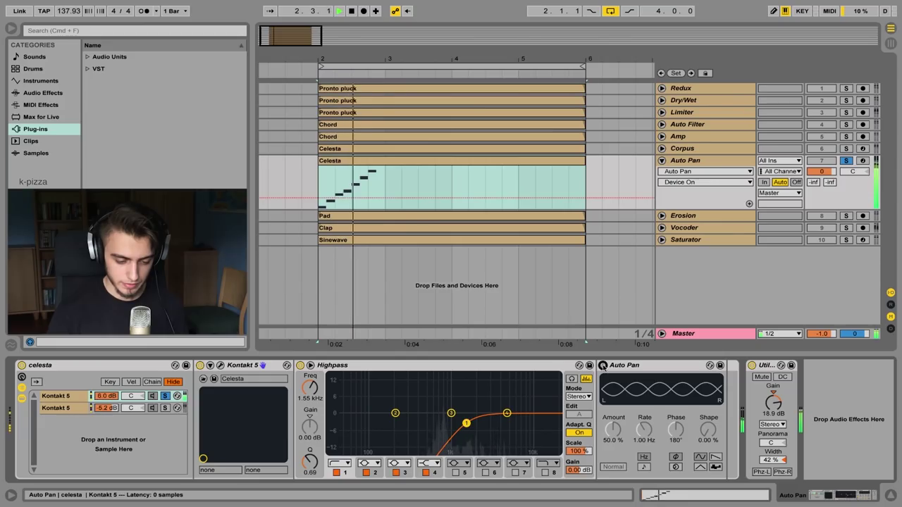
{"action": "key", "text": "space"}
{"action": "left_click", "coordinate": [603, 365]}
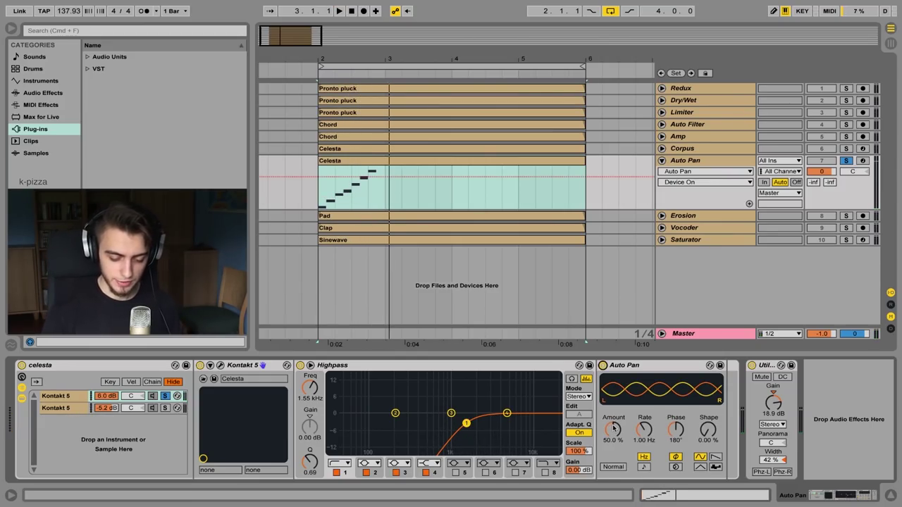
Play the 6.0 dB Kontakt 5 chain with Auto Pan on, and solo and play the -5.2 dB chain.
{"action": "key", "text": "space"}
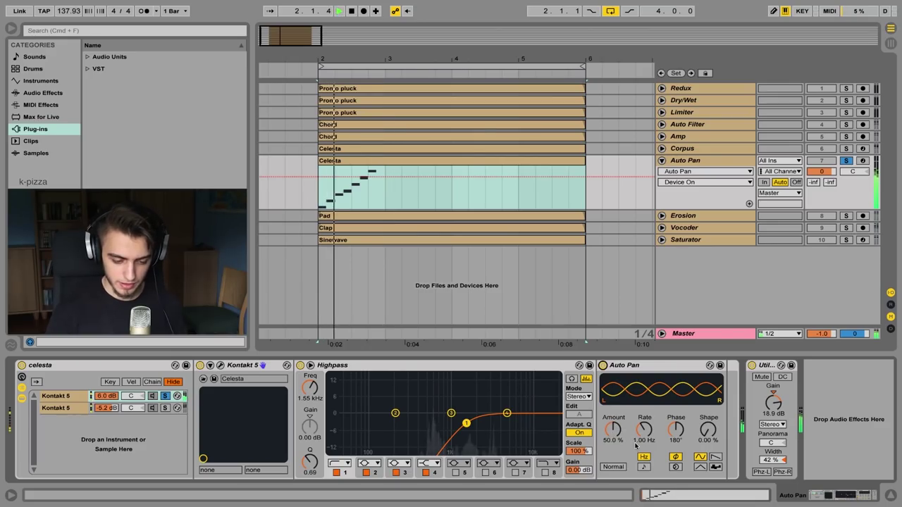
{"action": "left_click", "coordinate": [150, 407]}
{"action": "key", "text": "space"}
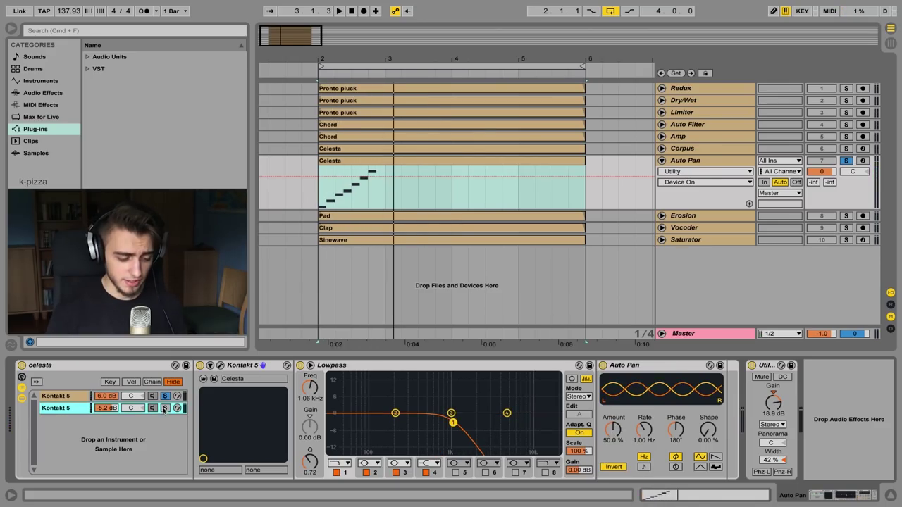
{"action": "left_click", "coordinate": [166, 409]}
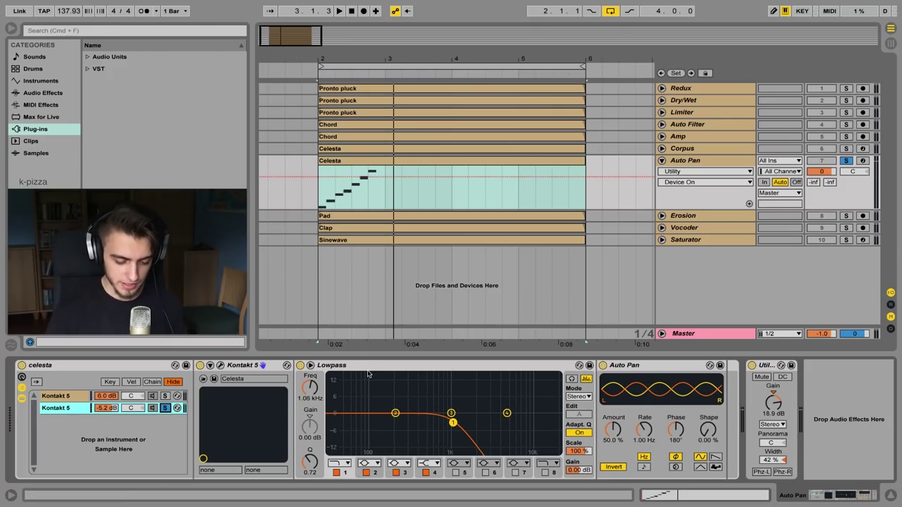
{"action": "key", "text": "space"}
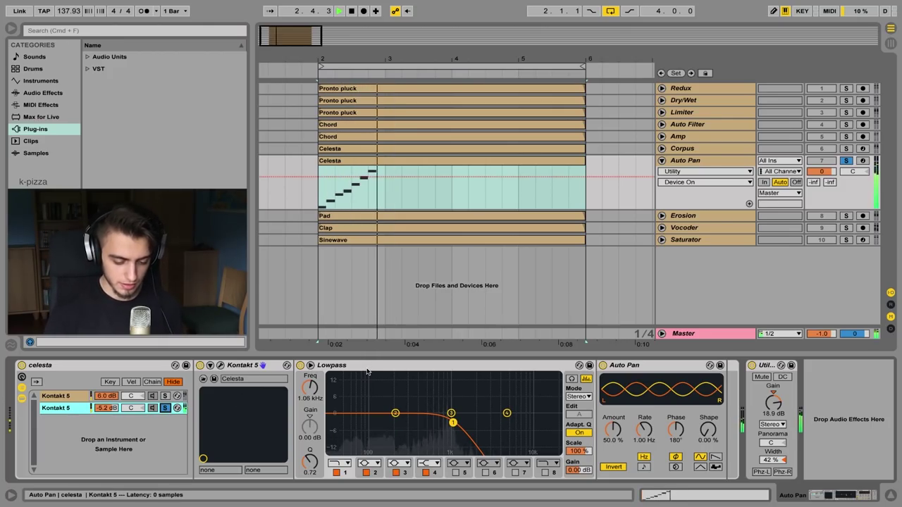
{"action": "key", "text": "space"}
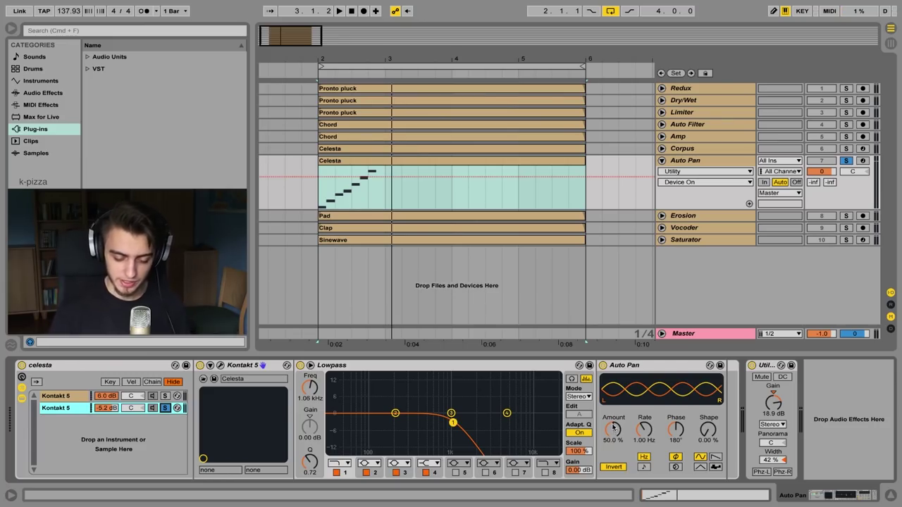
Toggle Auto Pan's Invert off and on in the lowpass chain, and compare its waveform with the highpass chain's.
{"action": "left_click", "coordinate": [618, 467]}
{"action": "left_click", "coordinate": [617, 467]}
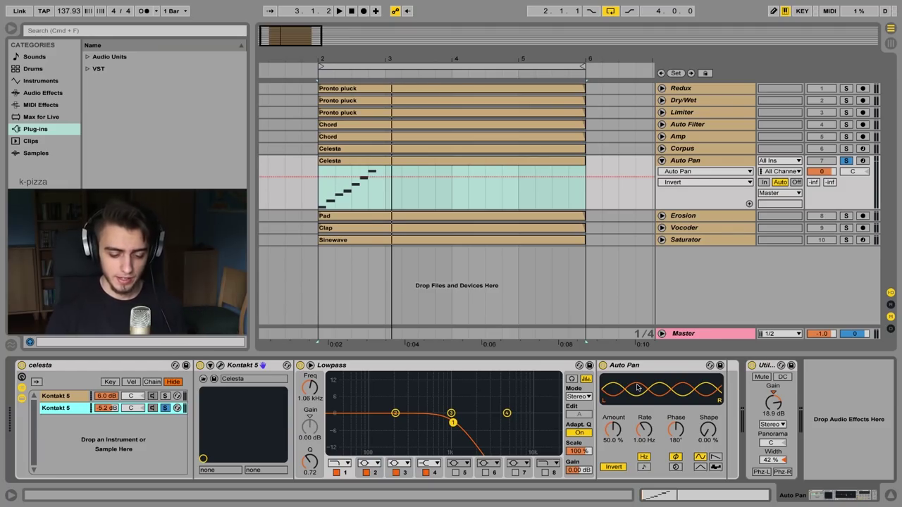
{"action": "key", "text": "Up"}
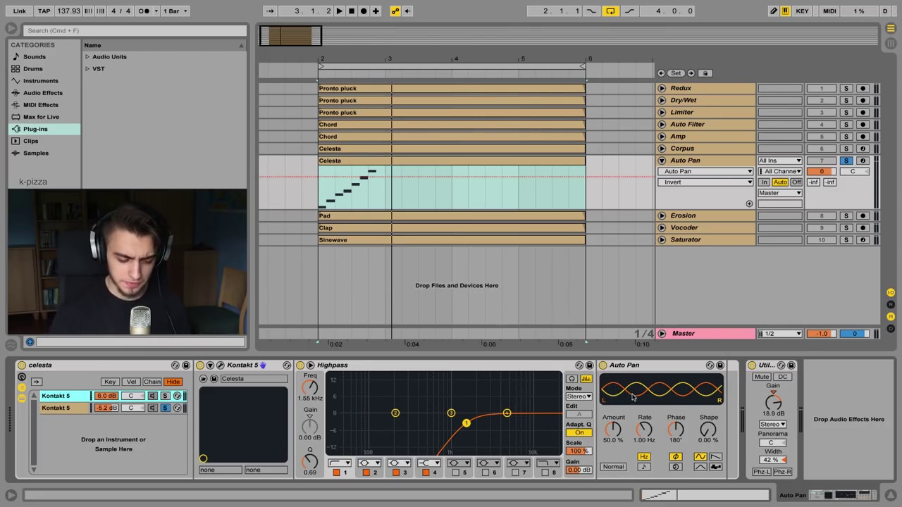
{"action": "left_click", "coordinate": [52, 408]}
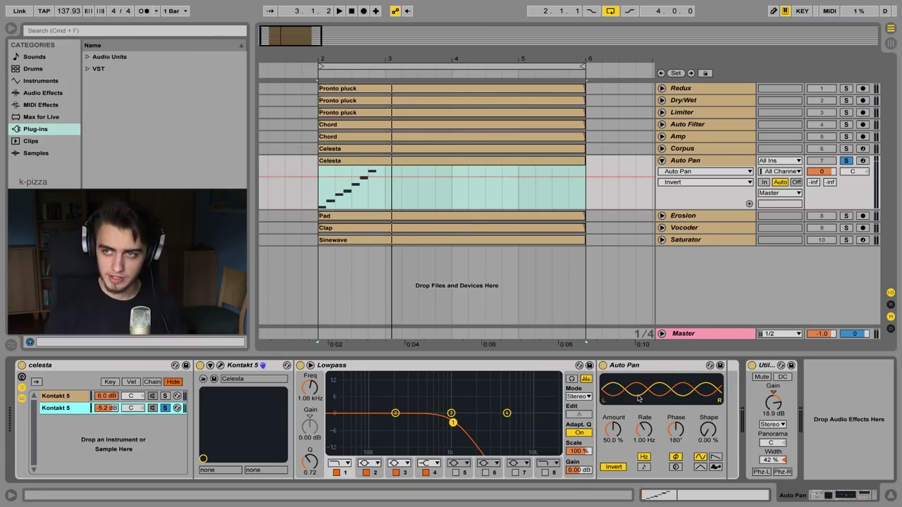
Reset the Utility Width to 100%, unsolo both Kontakt 5 chains, and play them together.
{"action": "left_click", "coordinate": [782, 463]}
{"action": "key", "text": "Delete"}
{"action": "key", "text": "super+a"}
{"action": "left_click", "coordinate": [167, 409]}
{"action": "key", "text": "space"}
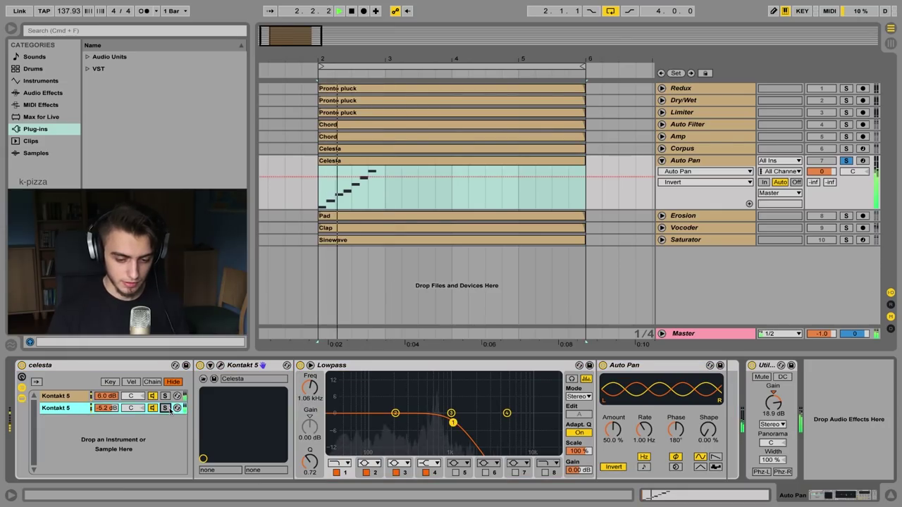
{"action": "key", "text": "space"}
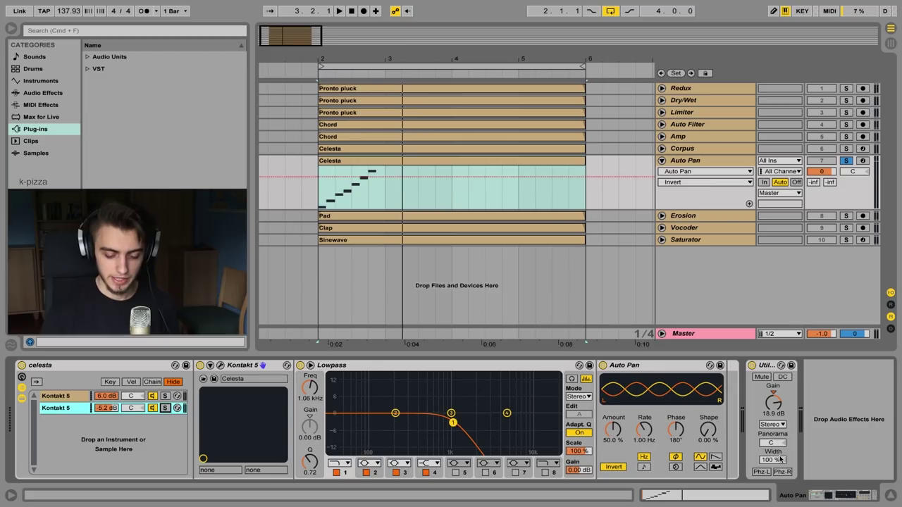
Set the Utility Width to 40% and play both celesta chains together.
{"action": "left_click_drag", "start_coordinate": [781, 459], "coordinate": [778, 462]}
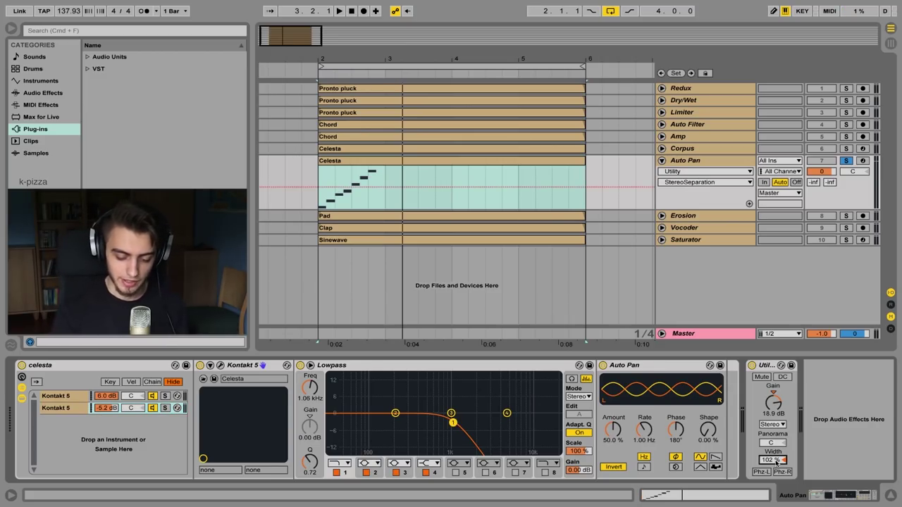
{"action": "type", "text": "40"}
{"action": "key", "text": "Return"}
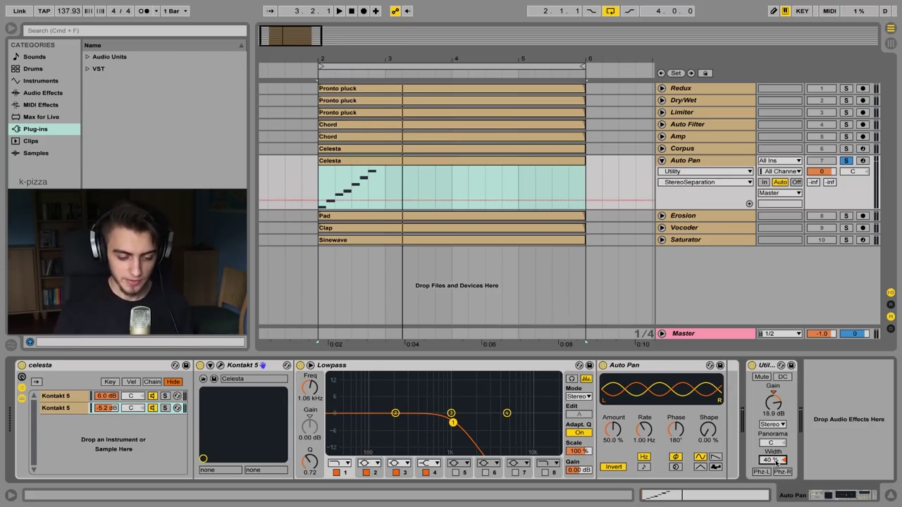
{"action": "key", "text": "space"}
{"action": "key", "text": "space"}
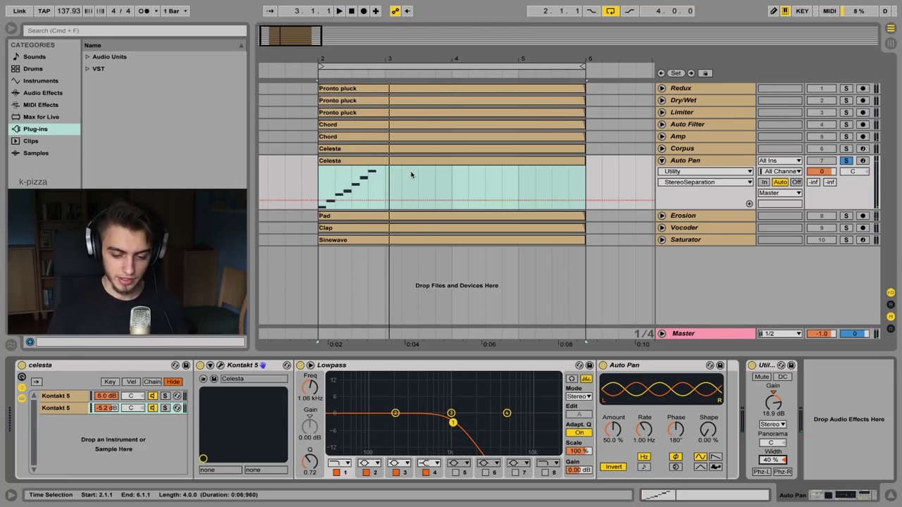
Unfold and solo the Corpus track, and play its celesta with the Corpus device switched off.
{"action": "double_click", "coordinate": [703, 153]}
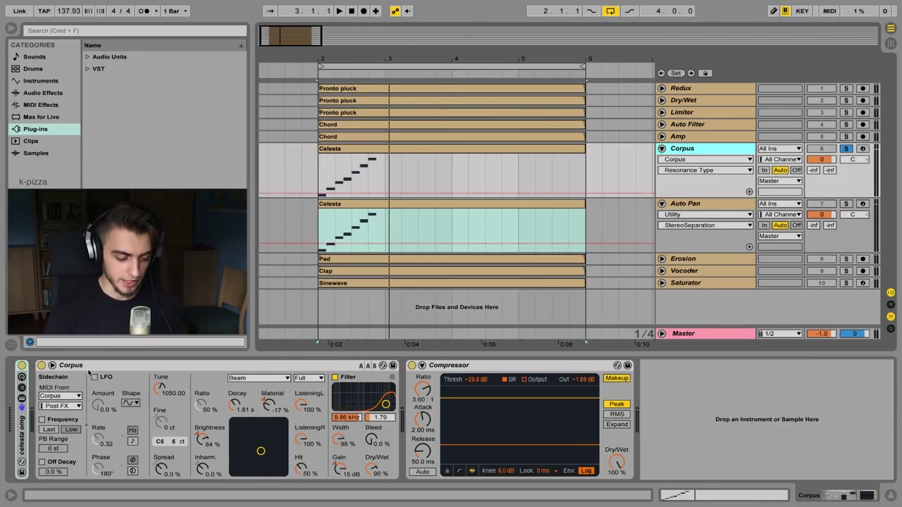
{"action": "left_click", "coordinate": [41, 366]}
{"action": "key", "text": "space"}
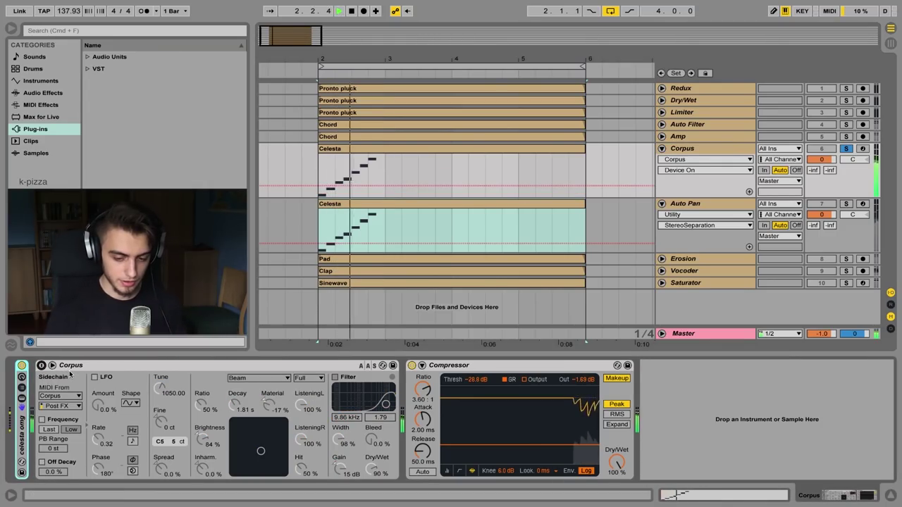
{"action": "key", "text": "space"}
Unfold and solo the Erosion track with the Corpus and Auto Pan tracks folded, and select its Pad clip and Erosion device.
{"action": "left_click", "coordinate": [475, 178]}
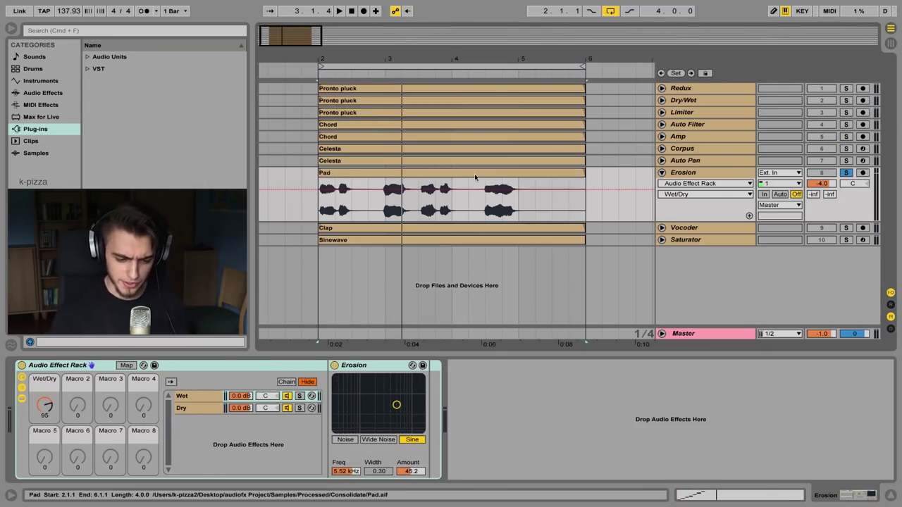
{"action": "left_click", "coordinate": [474, 174]}
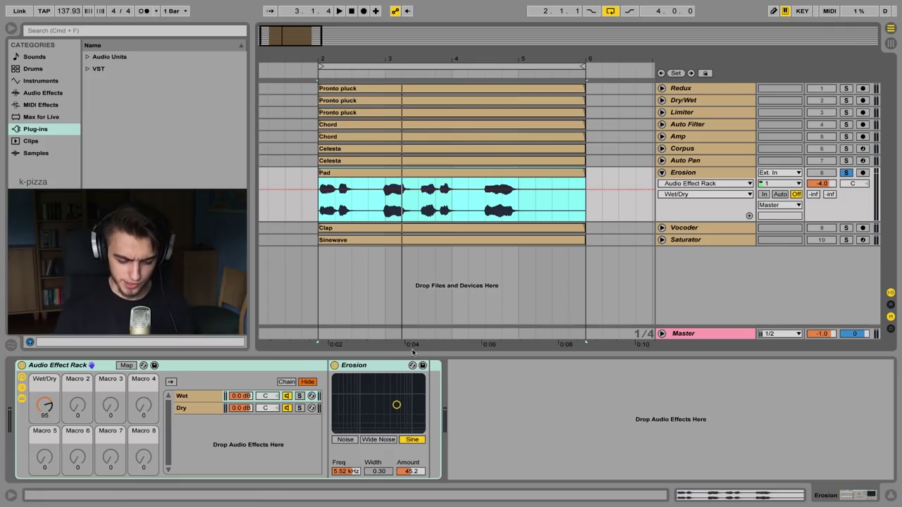
{"action": "left_click", "coordinate": [373, 365]}
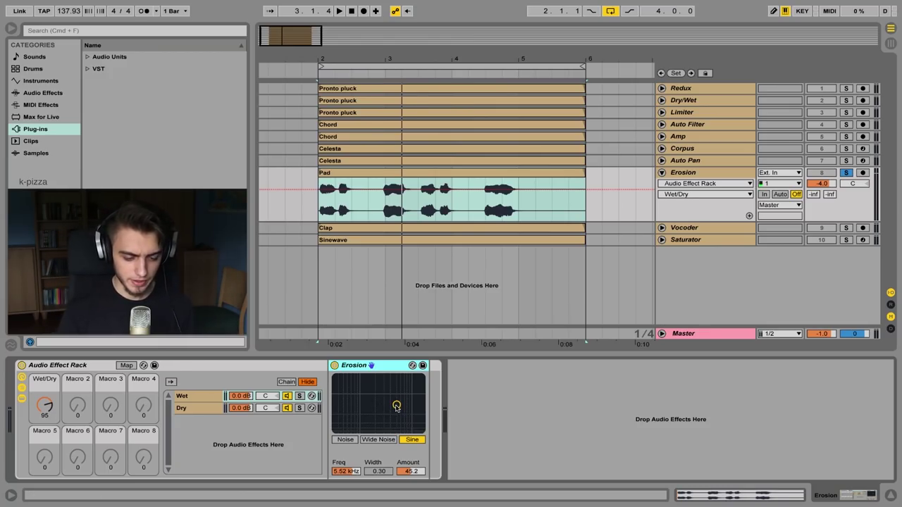
Play the Pad clip while moving Erosion's Sine point to about 7.94 kHz with Amount about 36.4.
{"action": "left_click_drag", "start_coordinate": [396, 406], "coordinate": [404, 406]}
{"action": "key", "text": "space"}
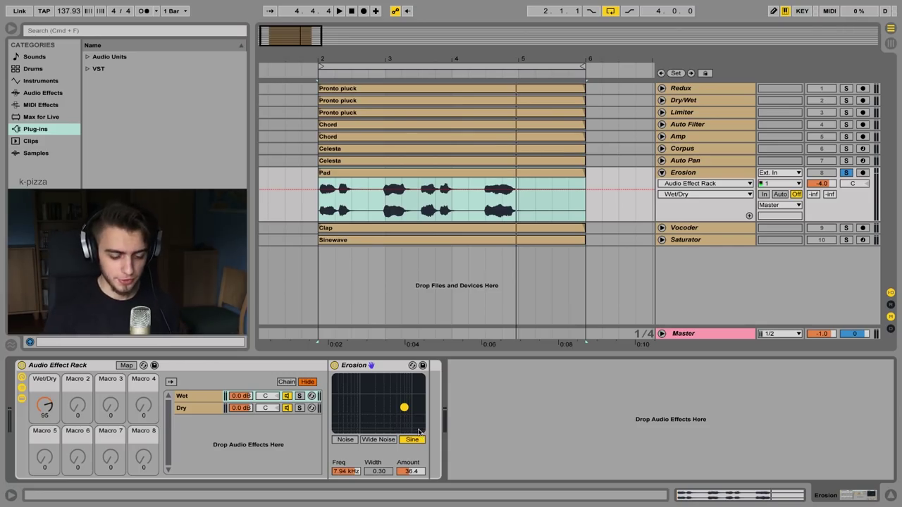
{"action": "left_click_drag", "start_coordinate": [406, 411], "coordinate": [405, 410]}
Lower the rack's Wet/Dry macro to 0 with the Wet chain soloed, and move Erosion's point to 11.1 kHz with Amount 26.8.
{"action": "left_click_drag", "start_coordinate": [37, 406], "coordinate": [37, 451]}
{"action": "key", "text": "space"}
{"action": "mouse_move", "coordinate": [405, 409]}
{"action": "left_mouse_down"}
{"action": "mouse_move", "coordinate": [347, 389]}
{"action": "mouse_move", "coordinate": [412, 409]}
{"action": "mouse_move", "coordinate": [405, 412]}
{"action": "left_mouse_up"}
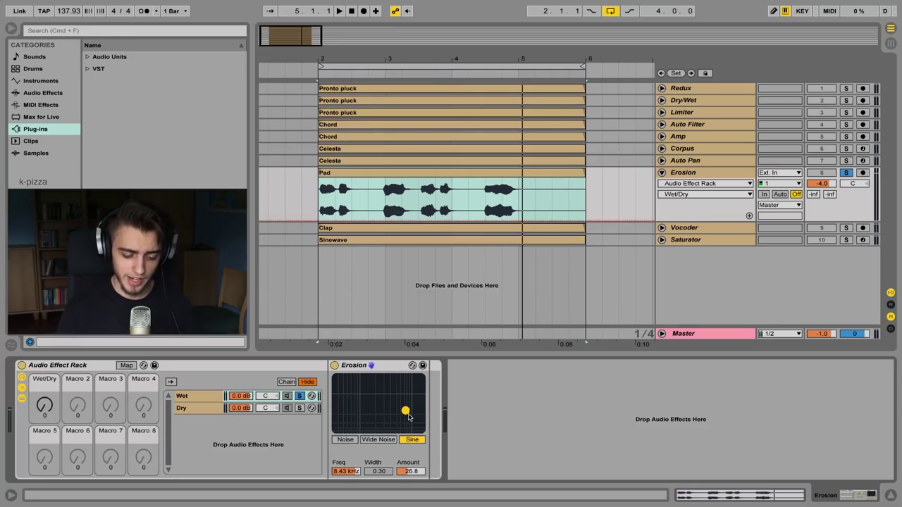
{"action": "left_click_drag", "start_coordinate": [406, 410], "coordinate": [412, 413]}
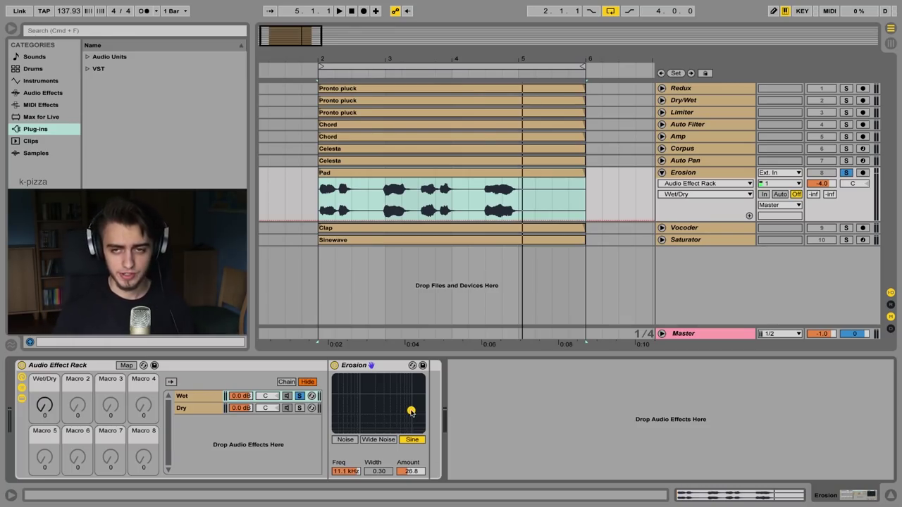
Unsolo the Wet chain, play the pad with the Dry chain selected and Erosion switched off, and fold all tracks.
{"action": "left_click", "coordinate": [301, 397]}
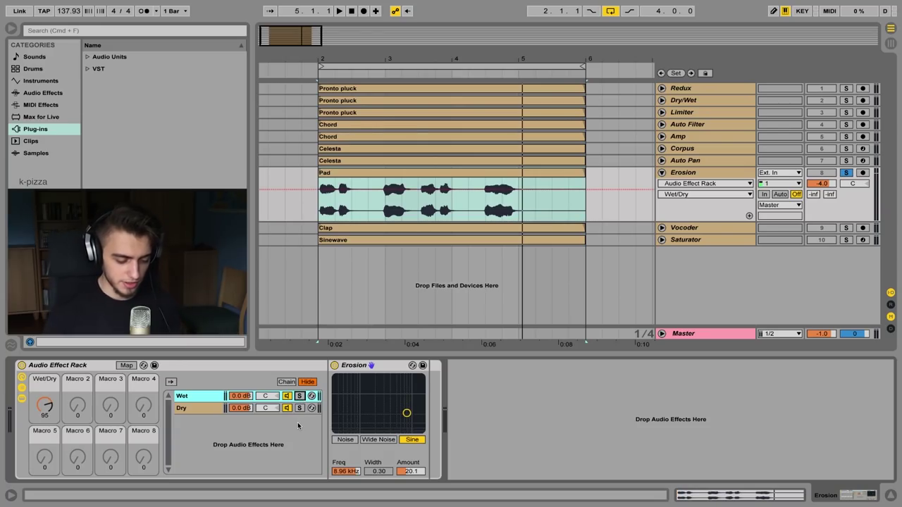
{"action": "left_click", "coordinate": [206, 411]}
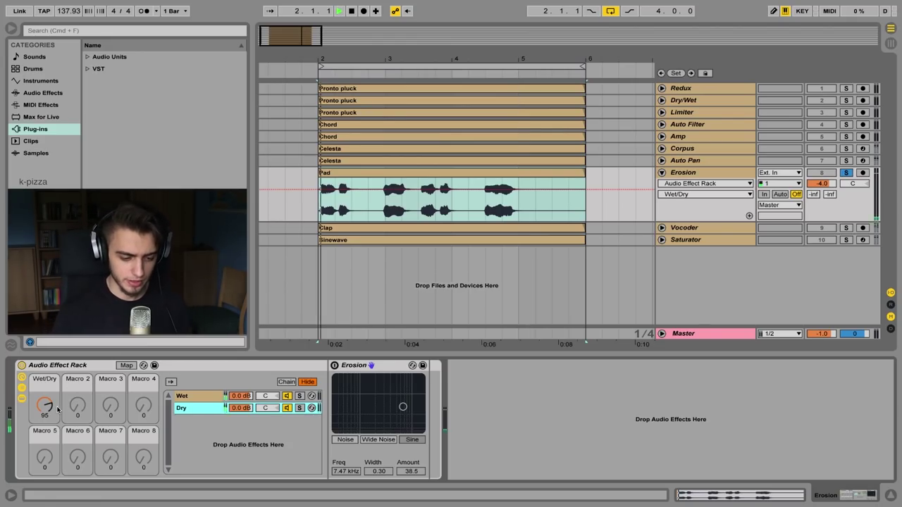
{"action": "key", "text": "super+alt+u"}
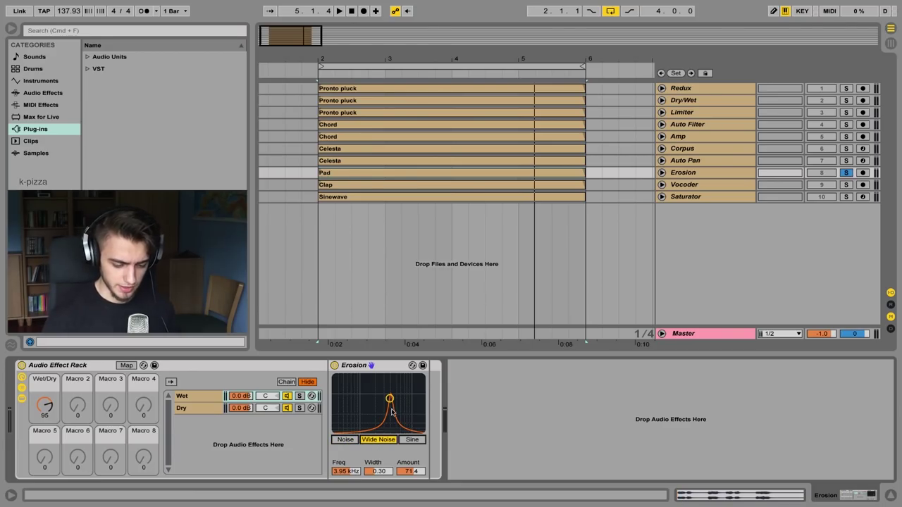
Play the pad while moving Erosion's Wide Noise point to 12.9 kHz with Amount 96.6, and stop playback.
{"action": "key", "text": "space"}
{"action": "left_click_drag", "start_coordinate": [390, 399], "coordinate": [414, 396]}
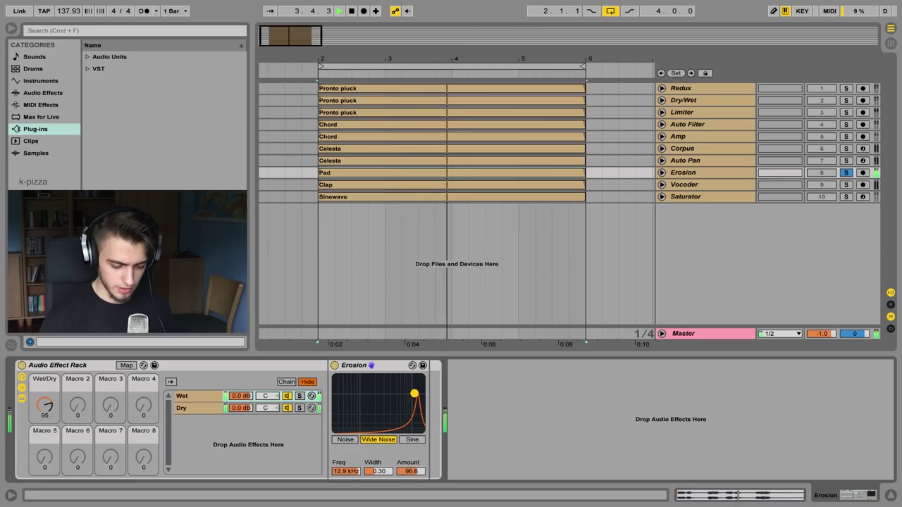
{"action": "key", "text": "space"}
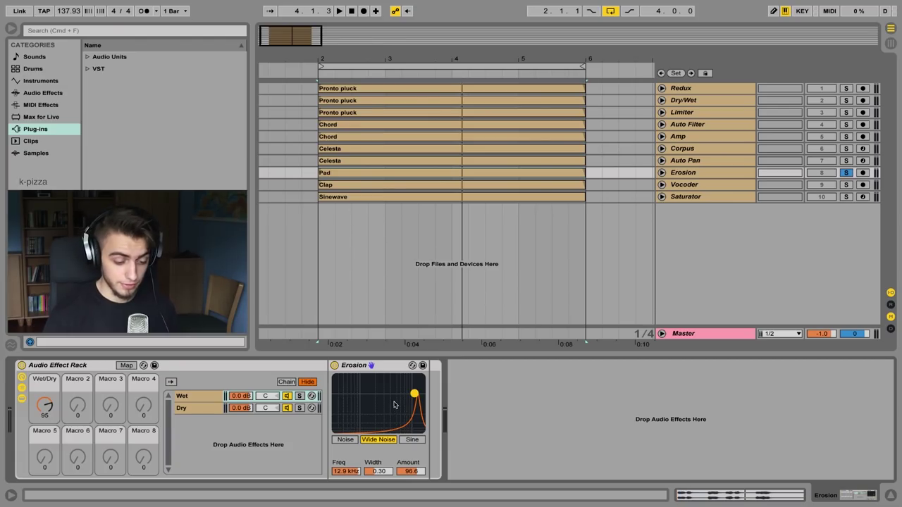
Unfold and solo the Vocoder track, select its Clap clip, and play it with the Vocoder switched off.
{"action": "left_click", "coordinate": [662, 184]}
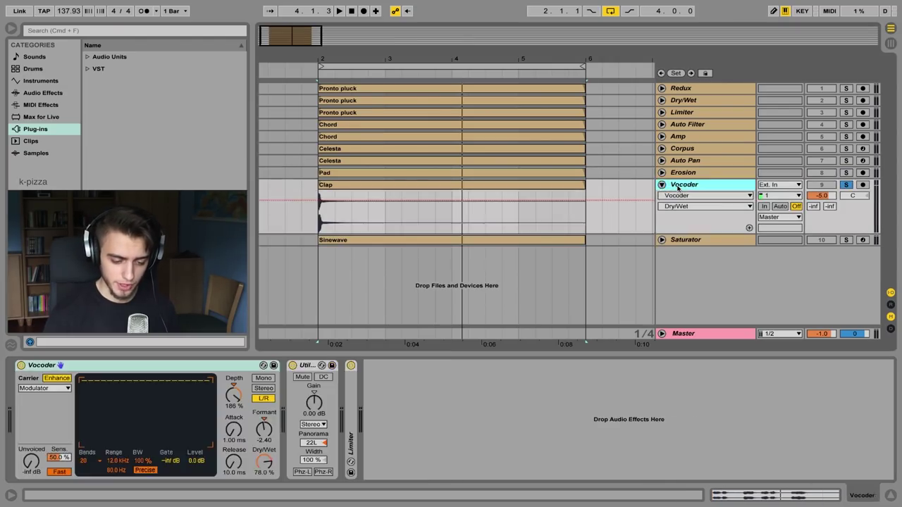
{"action": "left_click", "coordinate": [515, 186]}
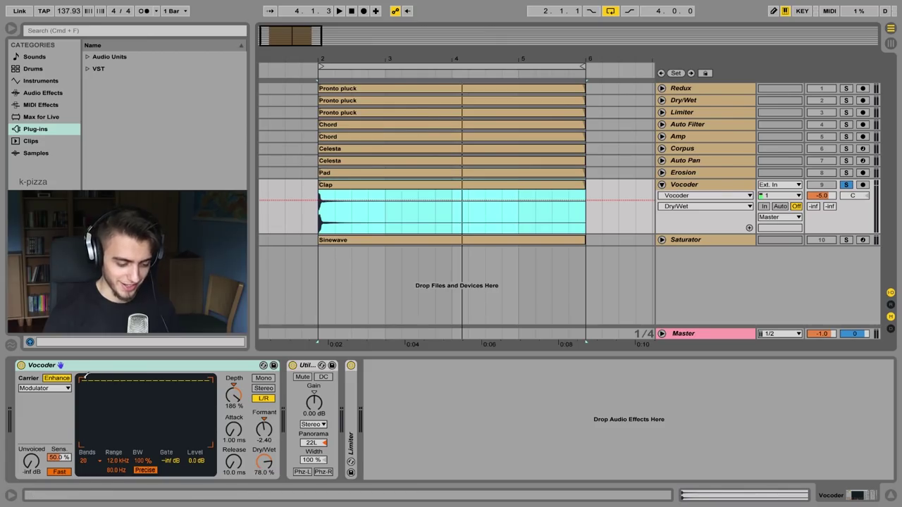
{"action": "left_click", "coordinate": [21, 365]}
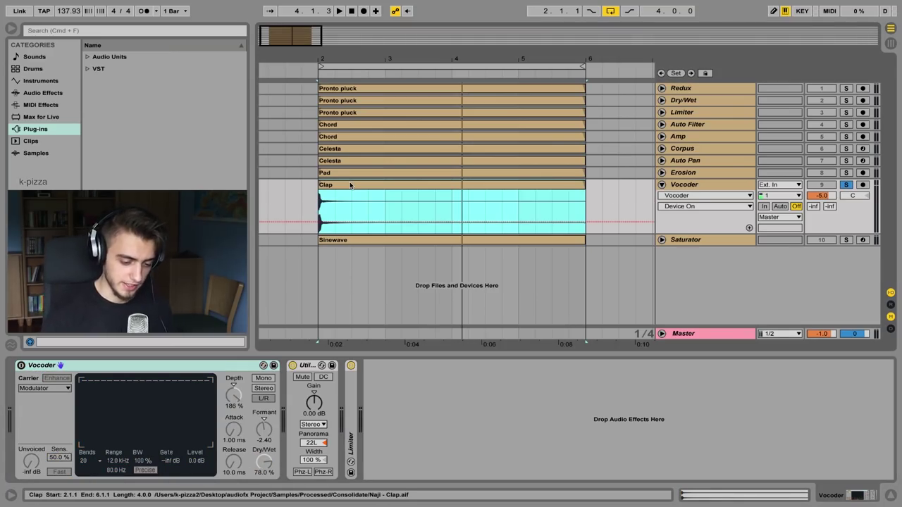
{"action": "key", "text": "space"}
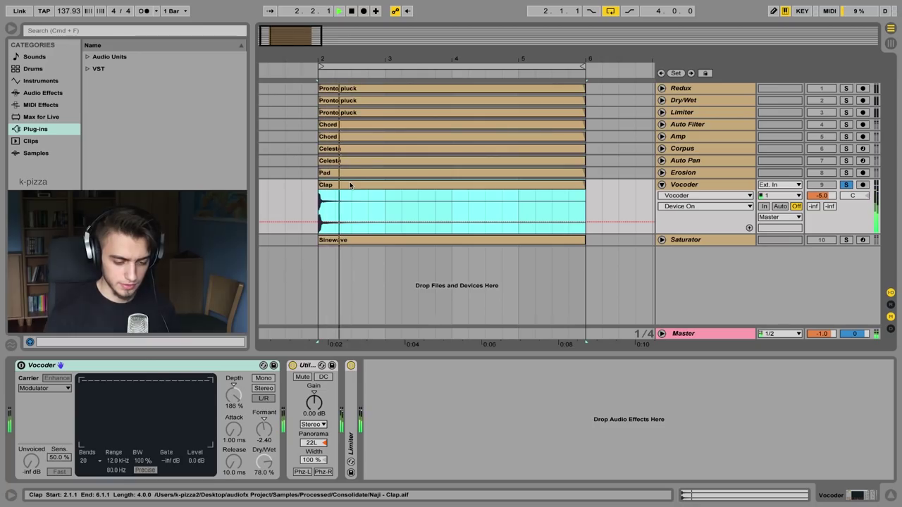
{"action": "key", "text": "space"}
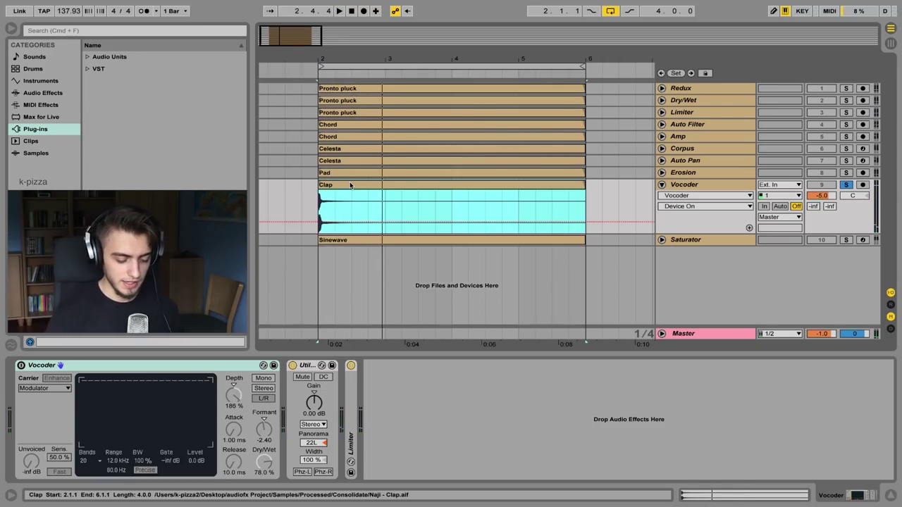
Switch the Vocoder back on, view its Carrier options while keeping Modulator, and select the Clap clip again.
{"action": "left_click", "coordinate": [21, 365]}
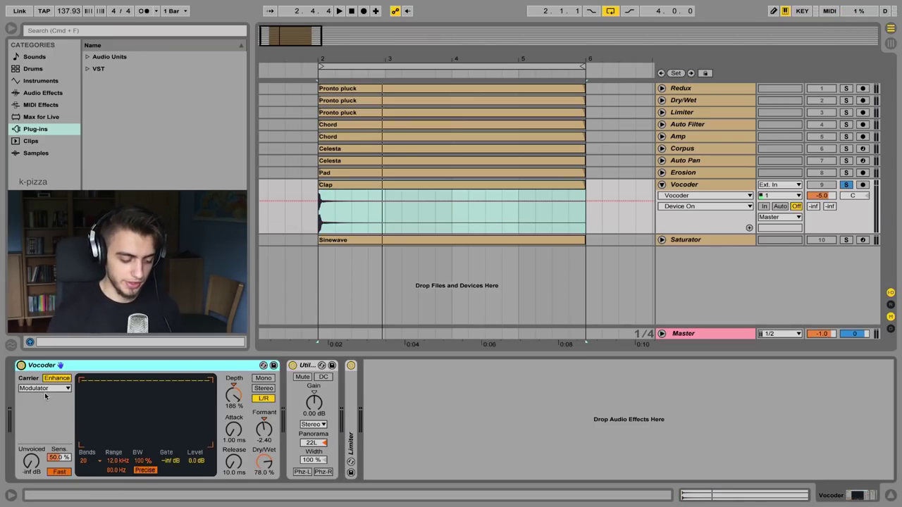
{"action": "left_click", "coordinate": [45, 388]}
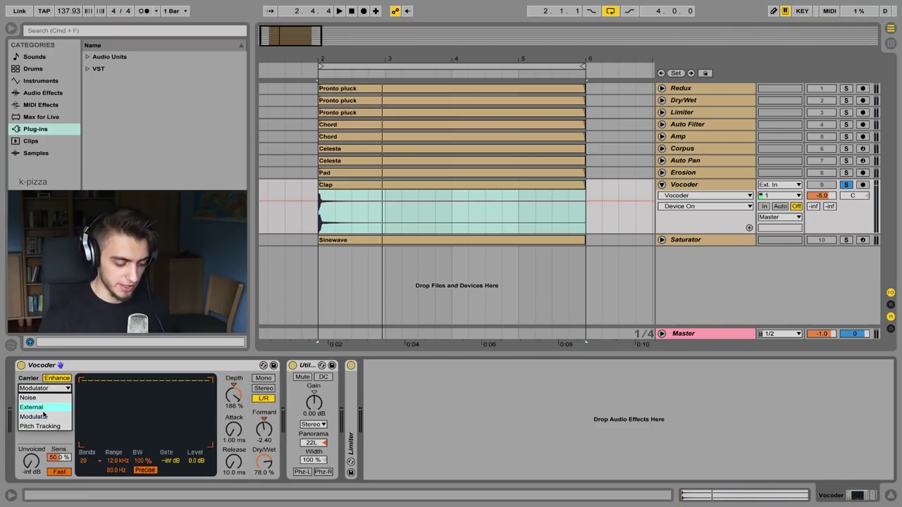
{"action": "left_click", "coordinate": [38, 392]}
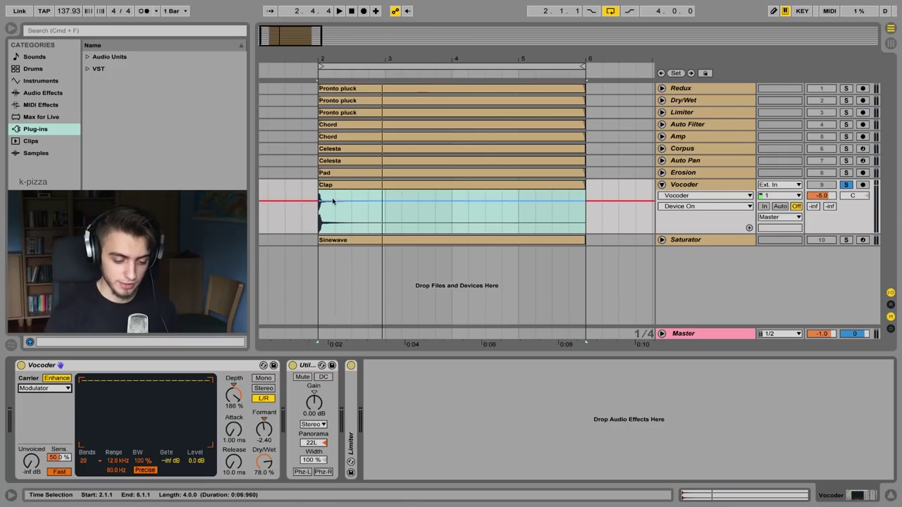
{"action": "left_click", "coordinate": [338, 190]}
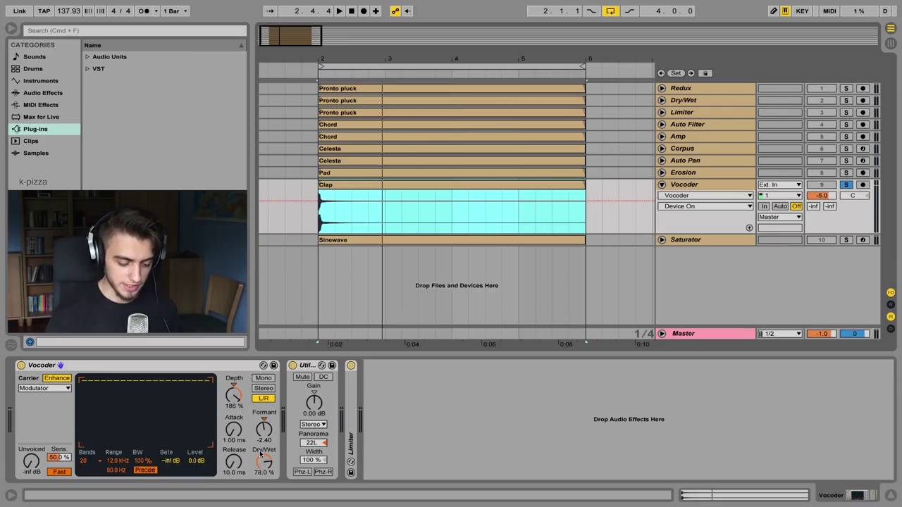
Play the Clap clip with the Vocoder's Dry/Wet raised to 100%, return it to 78%, and stop playback.
{"action": "left_click_drag", "start_coordinate": [262, 463], "coordinate": [263, 437]}
{"action": "key", "text": "space"}
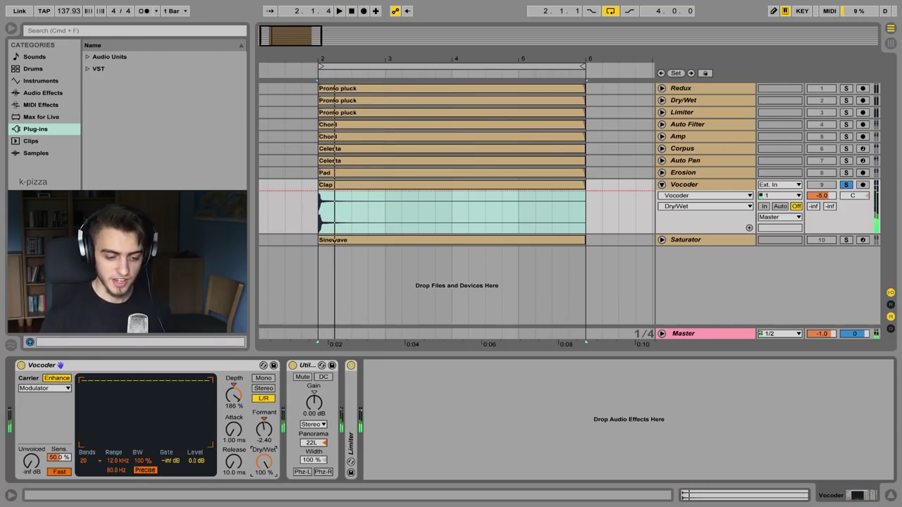
{"action": "left_click_drag", "start_coordinate": [264, 458], "coordinate": [264, 463]}
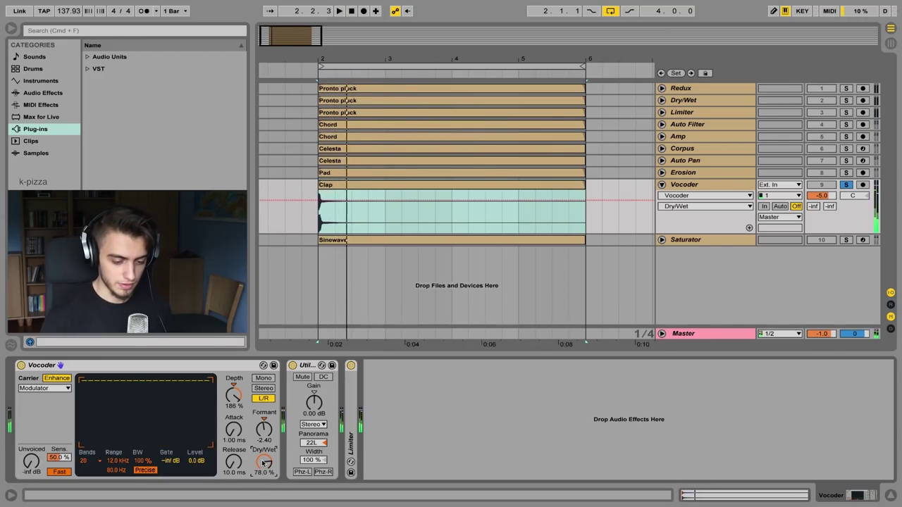
{"action": "key", "text": "space"}
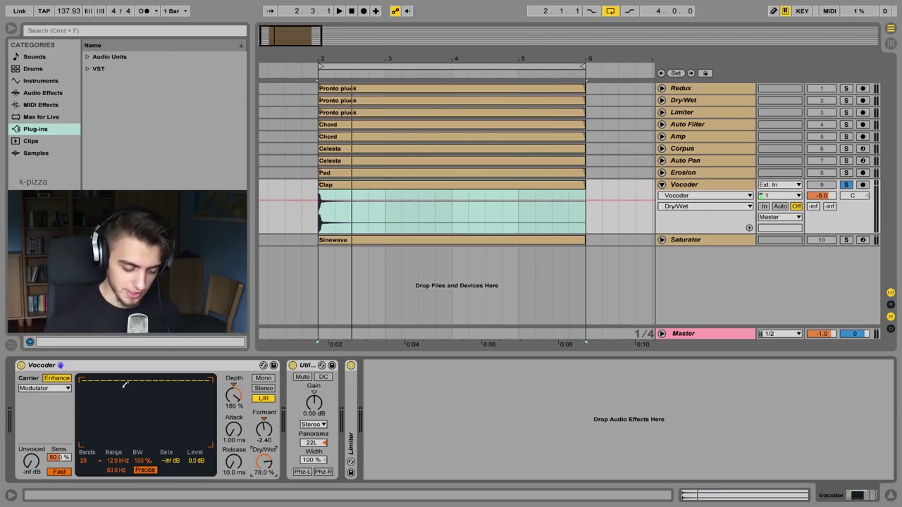
Set the Vocoder's Dry/Wet and Depth to 100%, try a different Formant shift, and undo it.
{"action": "double_click", "coordinate": [260, 465]}
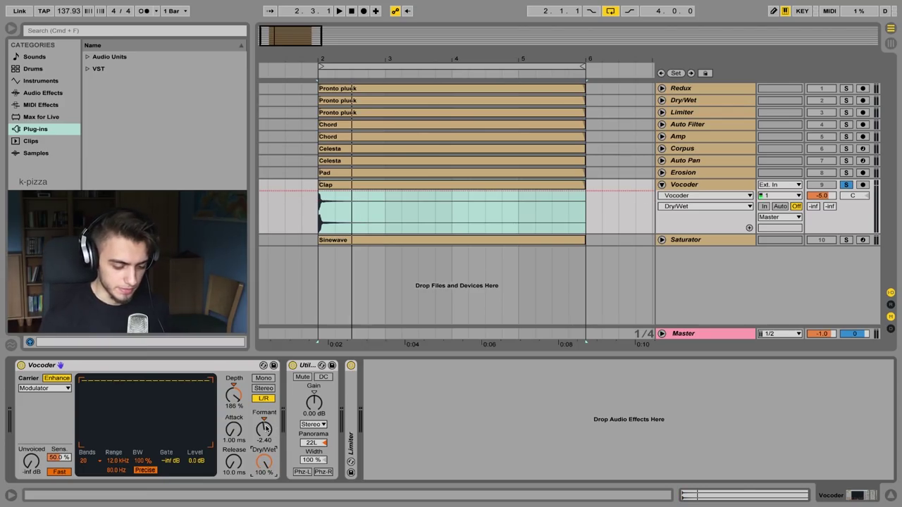
{"action": "double_click", "coordinate": [234, 395]}
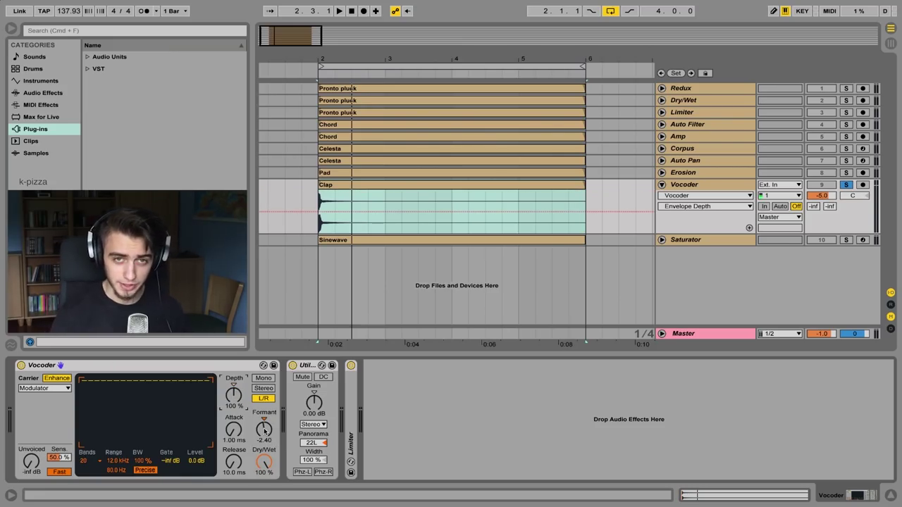
{"action": "left_click_drag", "start_coordinate": [266, 430], "coordinate": [265, 458]}
{"action": "key", "text": "ctrl+z"}
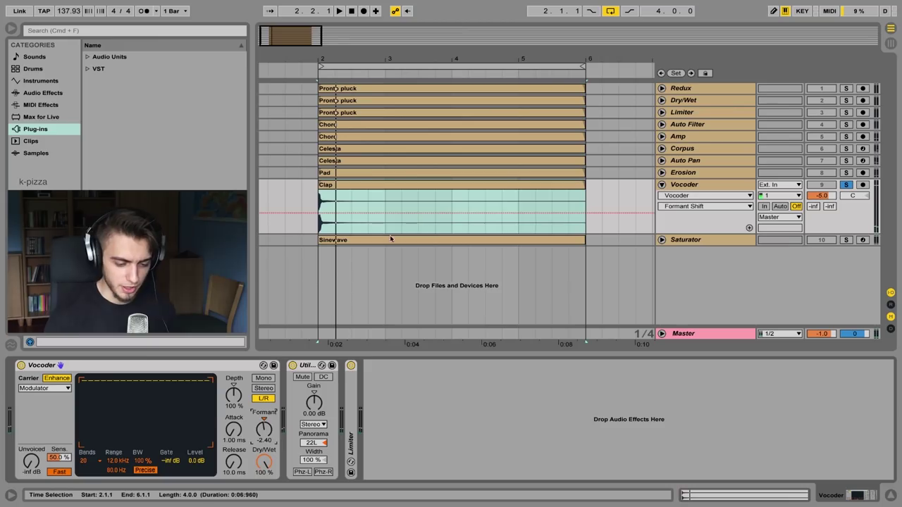
Set the Clap clip's warp mode to Complex Pro to show its Formants setting, and return to the track's devices.
{"action": "double_click", "coordinate": [331, 208]}
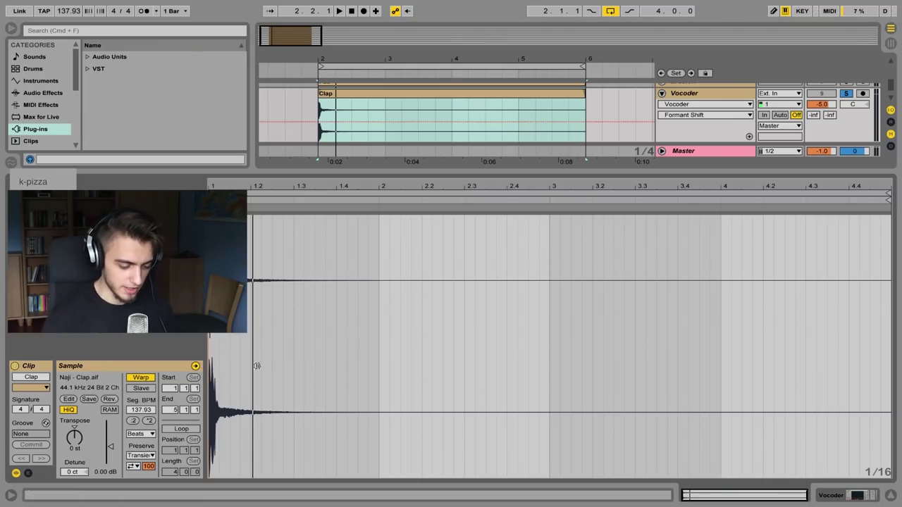
{"action": "left_click", "coordinate": [149, 434]}
{"action": "left_click", "coordinate": [154, 490]}
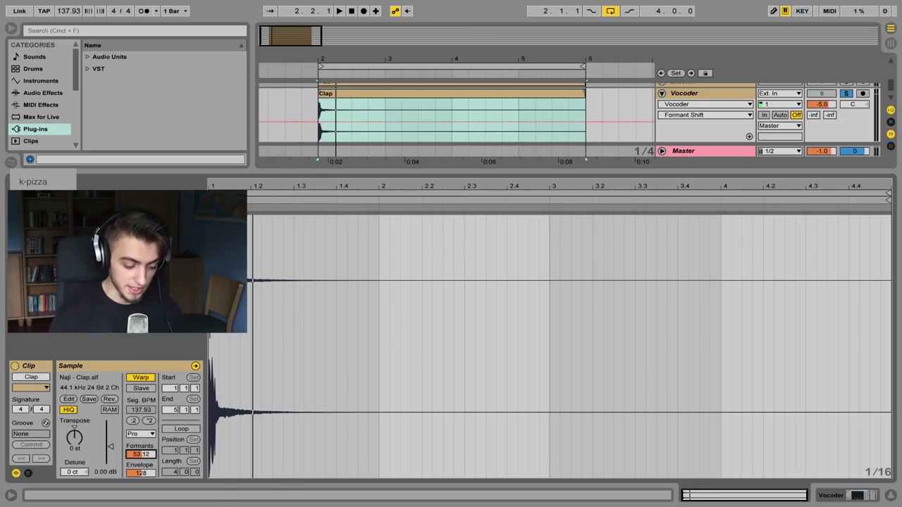
{"action": "key", "text": "shift+Tab"}
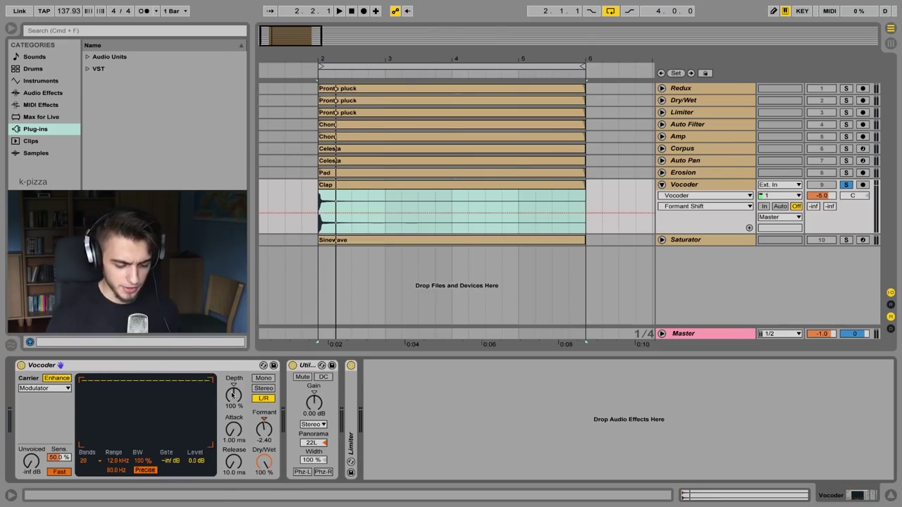
Set the Vocoder's Depth to 172% and Dry/Wet to 73.5% while playing the clap, with playback stopped at the end.
{"action": "mouse_move", "coordinate": [234, 396]}
{"action": "left_mouse_down"}
{"action": "mouse_move", "coordinate": [234, 371]}
{"action": "mouse_move", "coordinate": [235, 413]}
{"action": "left_mouse_up"}
{"action": "key", "text": "space"}
{"action": "left_click_drag", "start_coordinate": [264, 461], "coordinate": [265, 468]}
{"action": "key", "text": "space"}
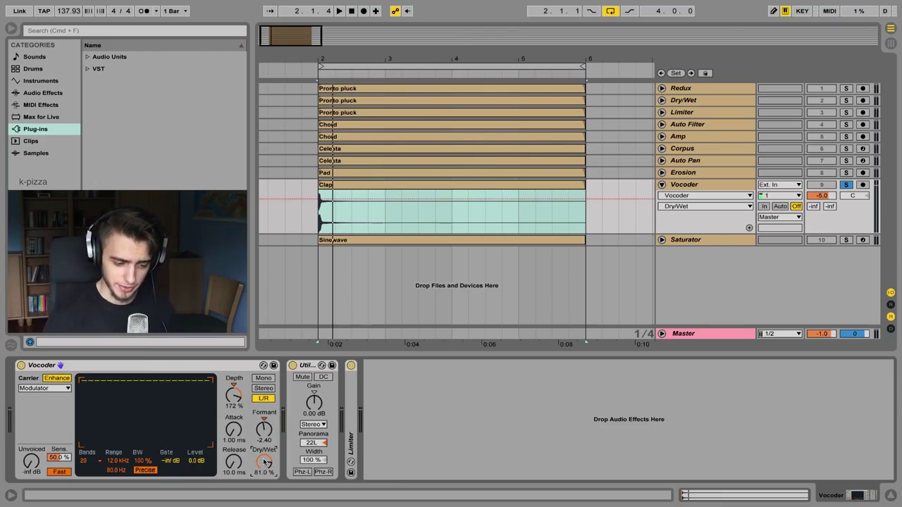
{"action": "left_click_drag", "start_coordinate": [264, 462], "coordinate": [264, 465]}
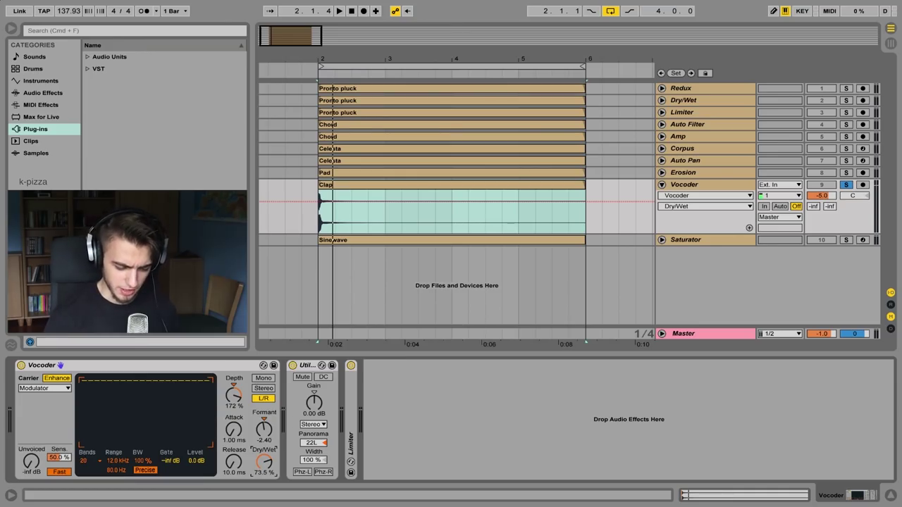
Solo the Saturator track, fold the Vocoder track, unfold Saturator, and select its Sinewave clip.
{"action": "left_click", "coordinate": [847, 240]}
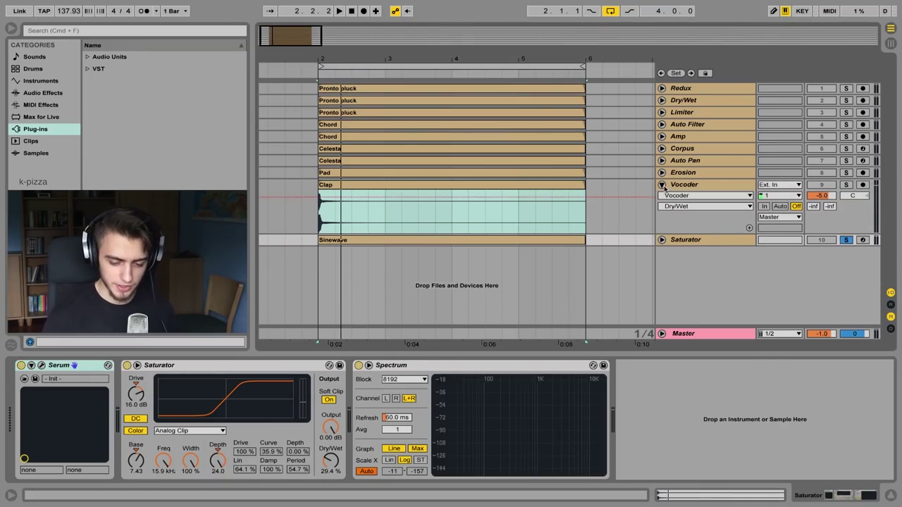
{"action": "left_click", "coordinate": [661, 184]}
{"action": "left_click", "coordinate": [662, 197]}
{"action": "left_click", "coordinate": [467, 197]}
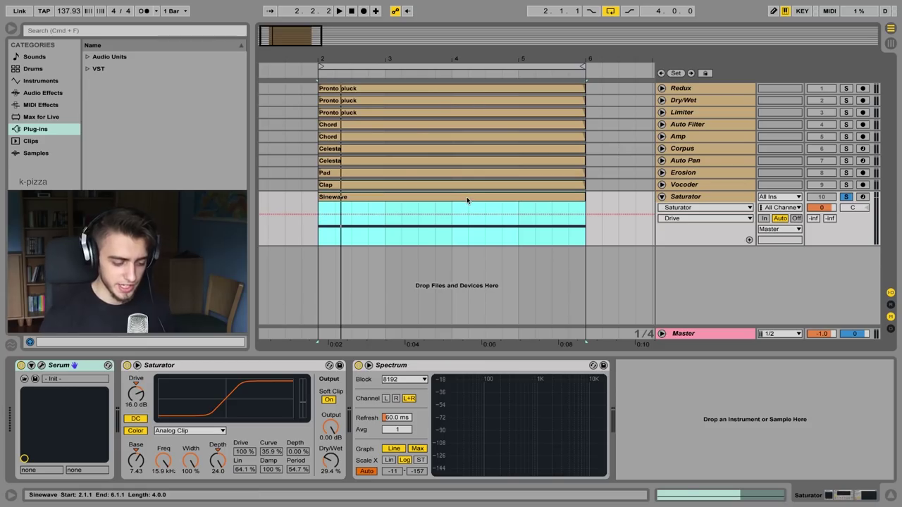
Switch Saturator off and back on, play the sine wave, and compare the device's collapsed and expanded views.
{"action": "left_click", "coordinate": [127, 365]}
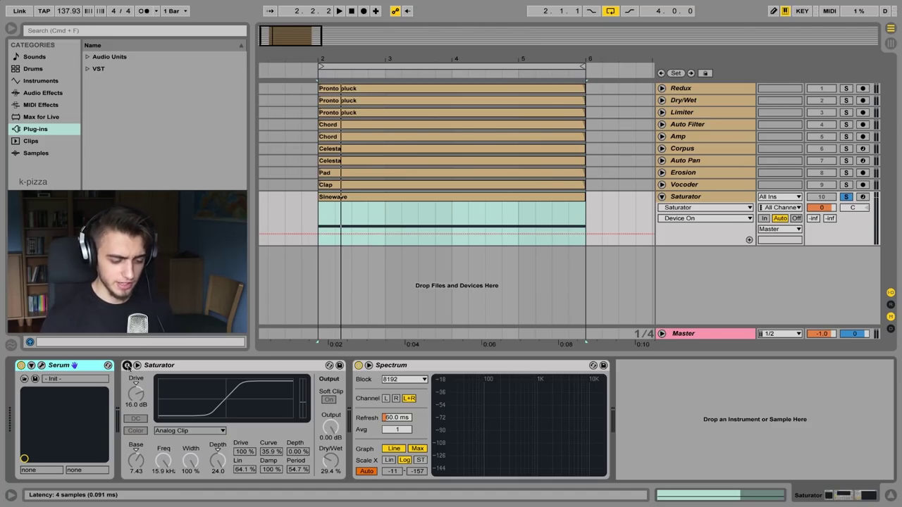
{"action": "left_click", "coordinate": [128, 366]}
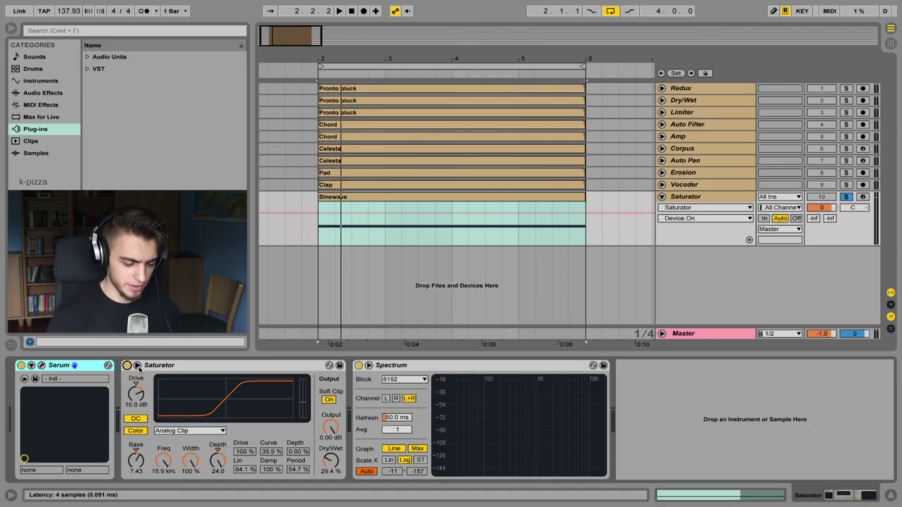
{"action": "left_click", "coordinate": [137, 365]}
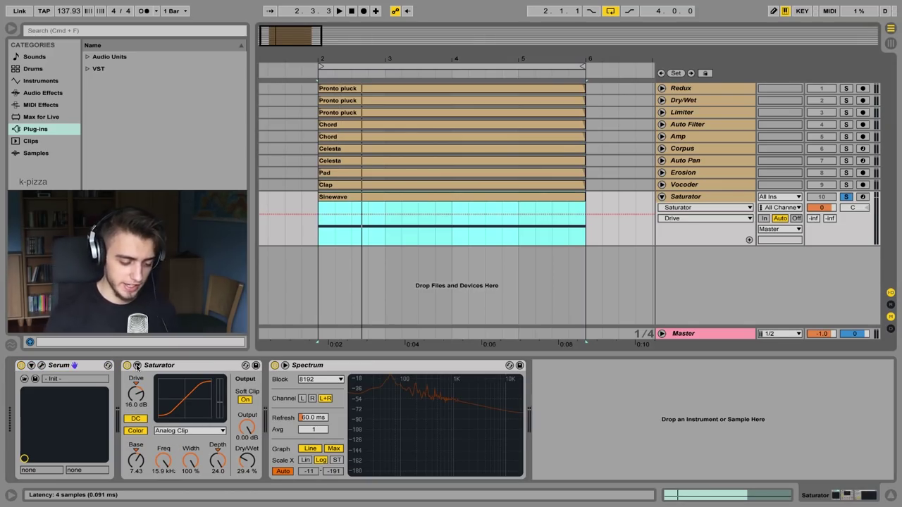
{"action": "left_click", "coordinate": [137, 366]}
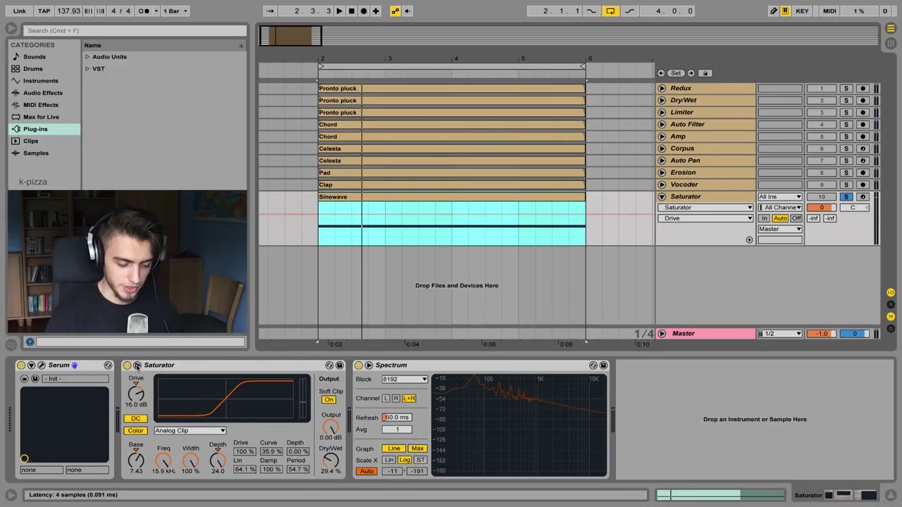
{"action": "left_click", "coordinate": [137, 366]}
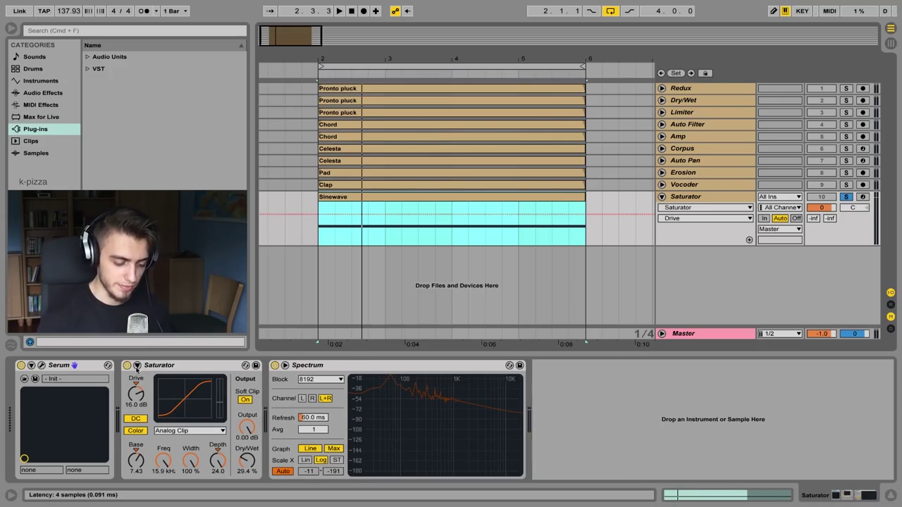
{"action": "left_click", "coordinate": [137, 366]}
Set Saturator's curve type to Waveshaper with Drive 53.9%, Curve 100% and Lin 17.2% while playing the sine wave.
{"action": "left_click", "coordinate": [190, 431]}
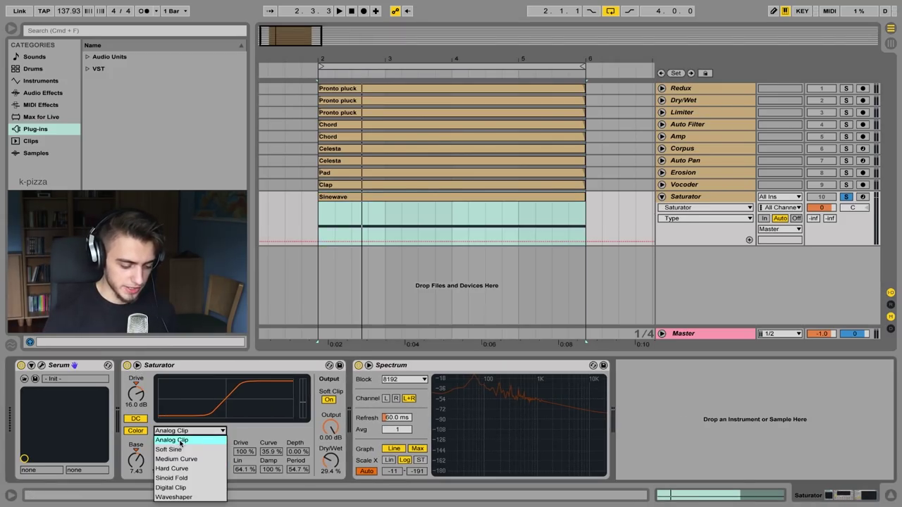
{"action": "left_click", "coordinate": [182, 497]}
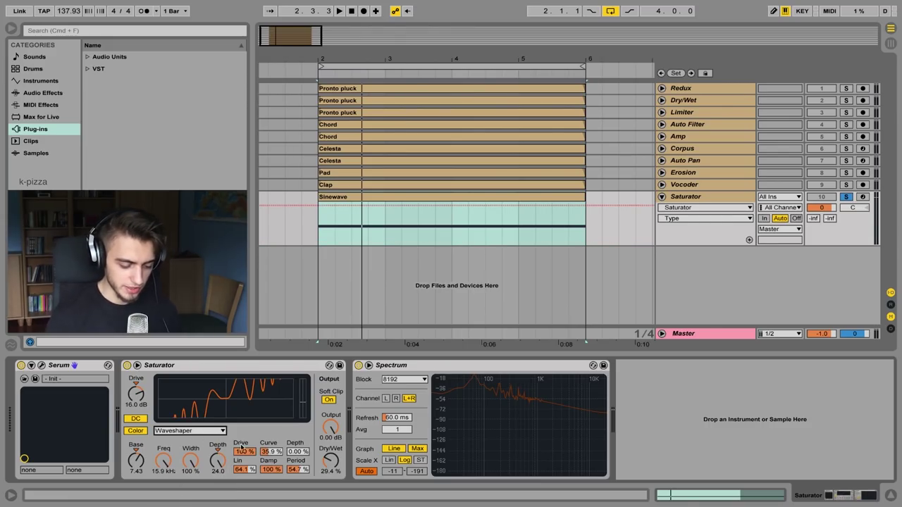
{"action": "mouse_move", "coordinate": [270, 452]}
{"action": "left_mouse_down"}
{"action": "mouse_move", "coordinate": [271, 474]}
{"action": "mouse_move", "coordinate": [271, 452]}
{"action": "mouse_move", "coordinate": [247, 486]}
{"action": "mouse_move", "coordinate": [248, 466]}
{"action": "mouse_move", "coordinate": [248, 506]}
{"action": "mouse_move", "coordinate": [245, 462]}
{"action": "mouse_move", "coordinate": [245, 472]}
{"action": "mouse_move", "coordinate": [268, 451]}
{"action": "mouse_move", "coordinate": [269, 462]}
{"action": "left_mouse_up"}
{"action": "key", "text": "space"}
{"action": "key", "text": "space"}
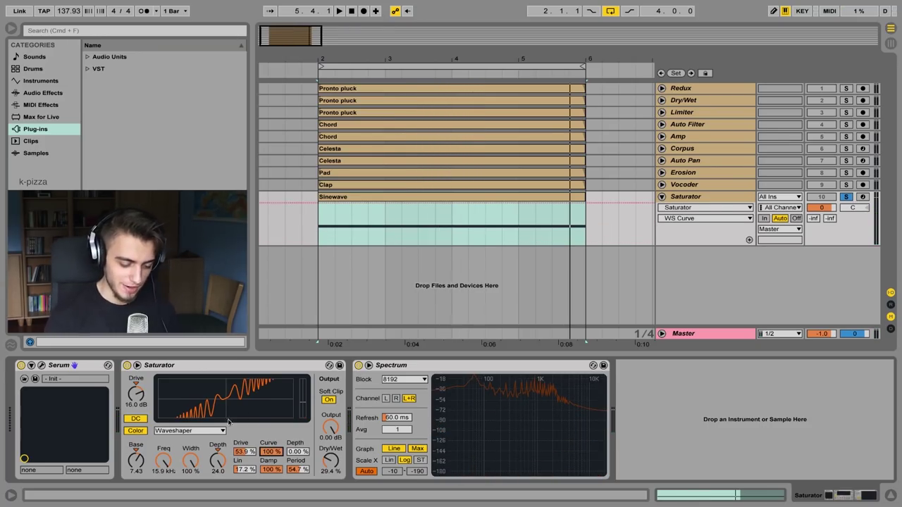
Fold and unsolo the Saturator track.
{"action": "left_click", "coordinate": [661, 198]}
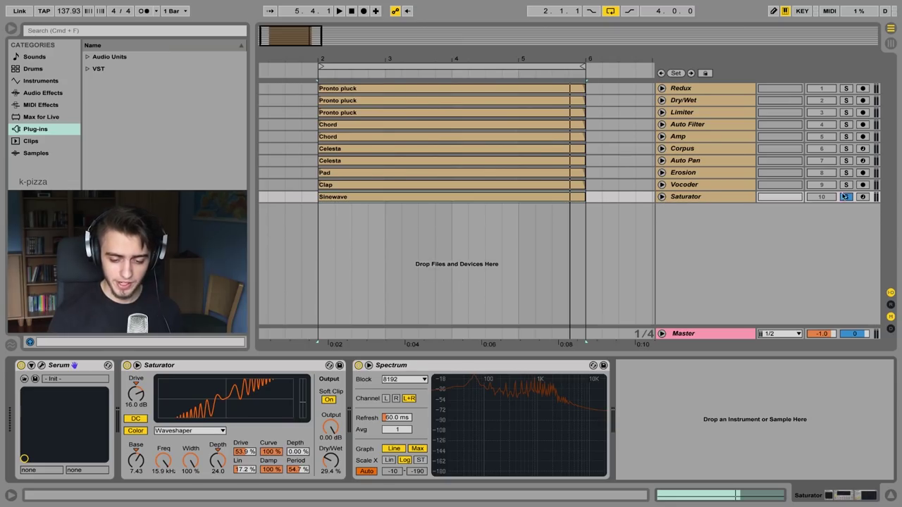
{"action": "left_click", "coordinate": [846, 197]}
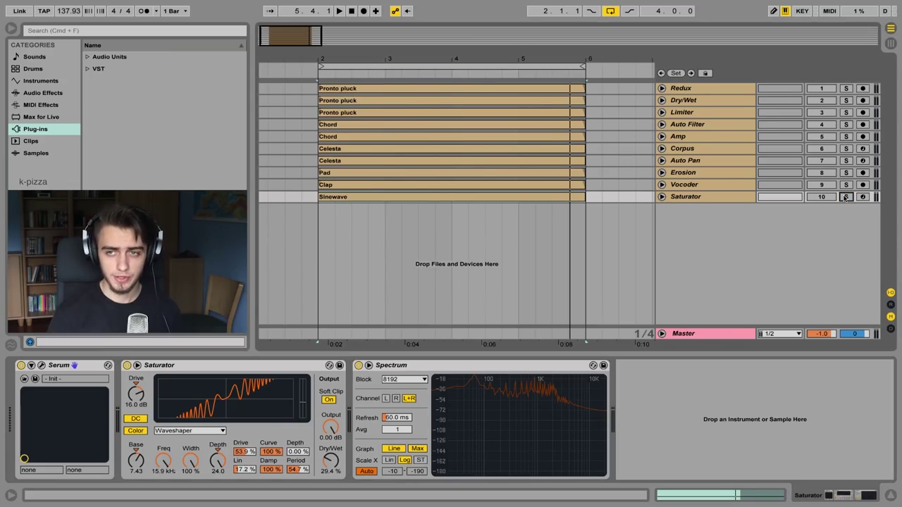